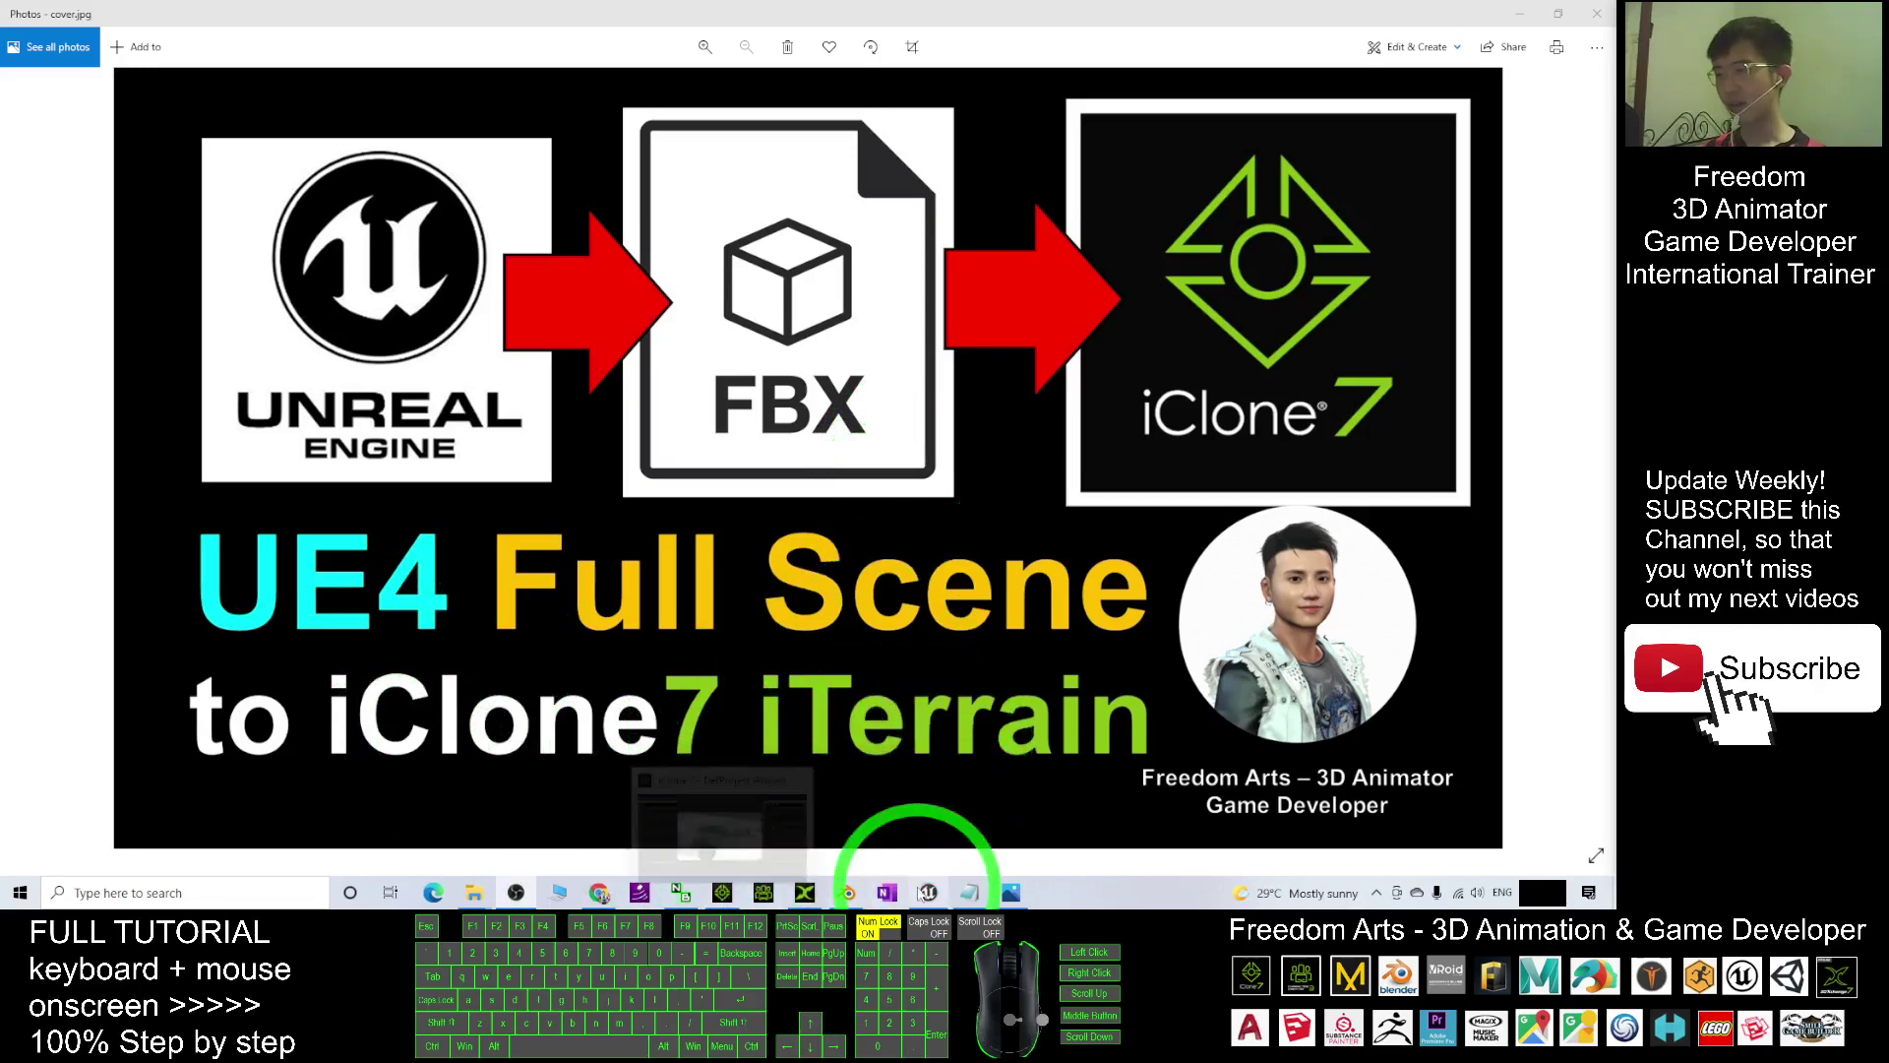
Step: Bring up the third-person level in Unreal Editor and start a Play session
left_click(929, 892)
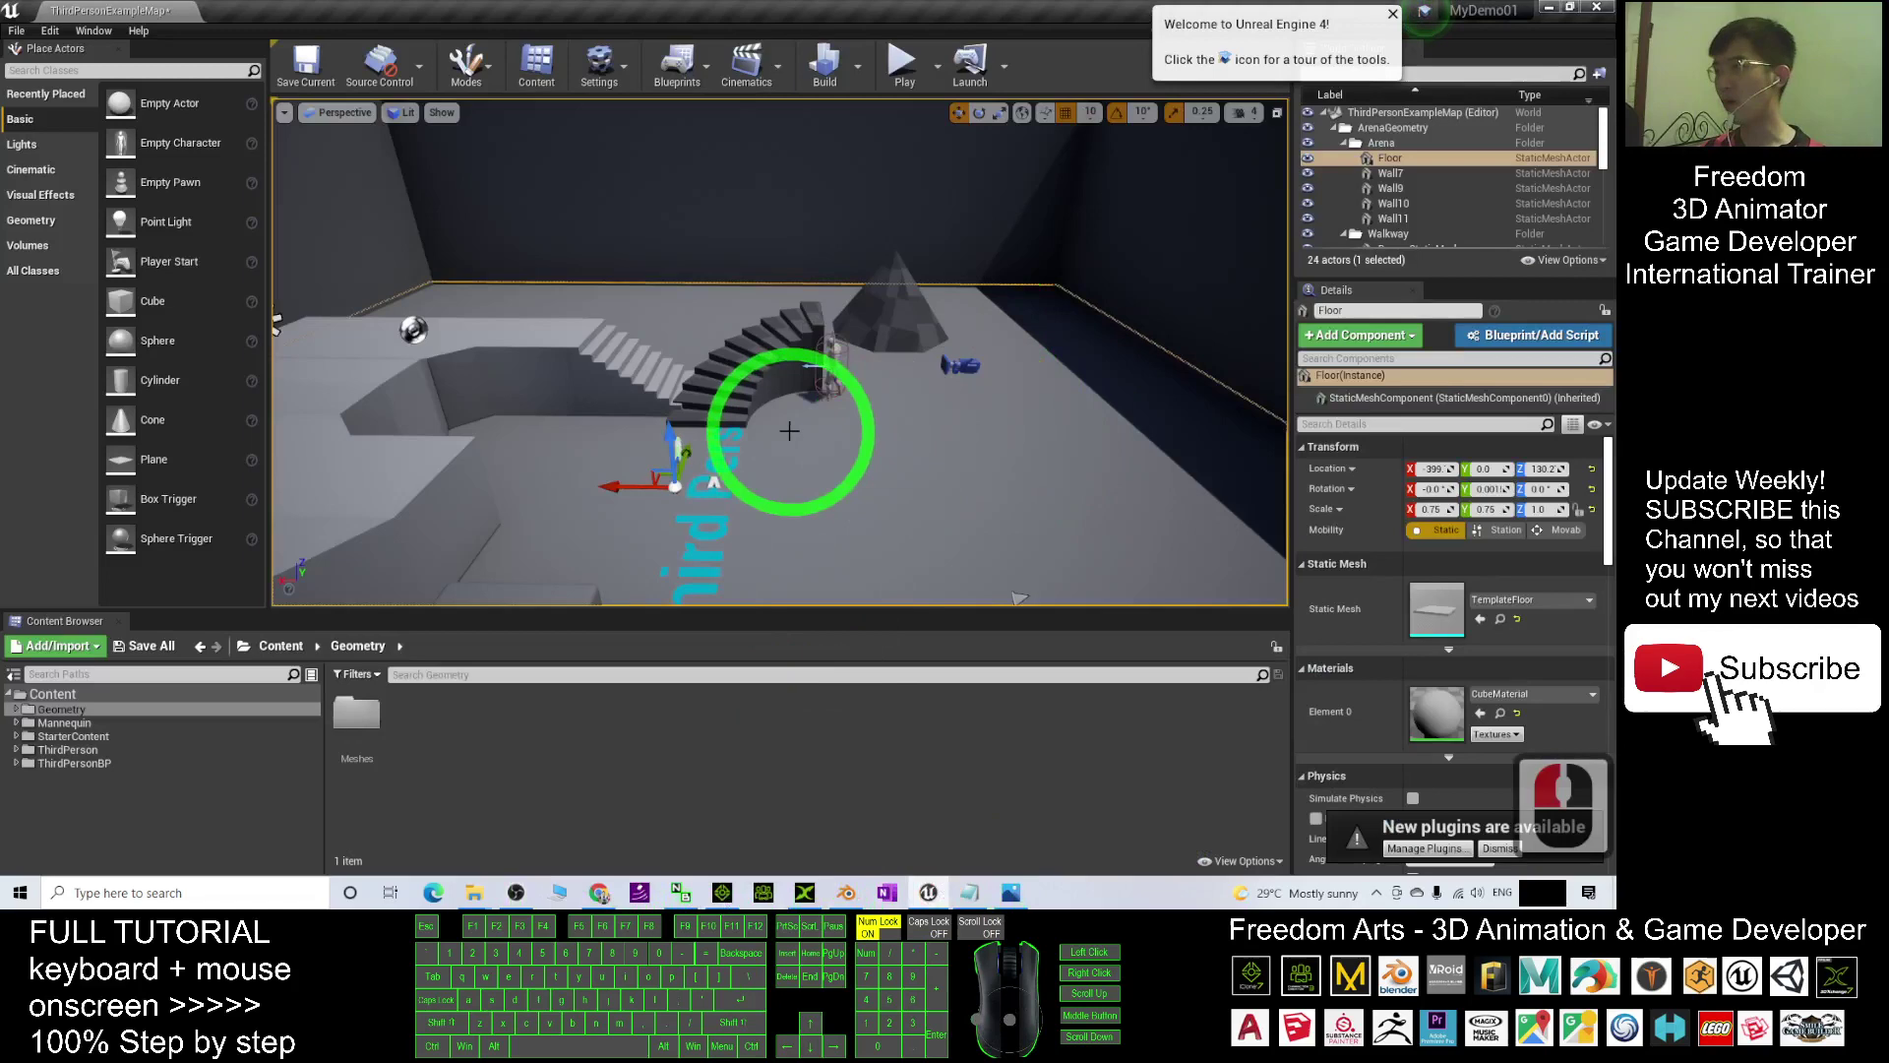
left_click(873, 427)
scroll(811, 493, "up", 3)
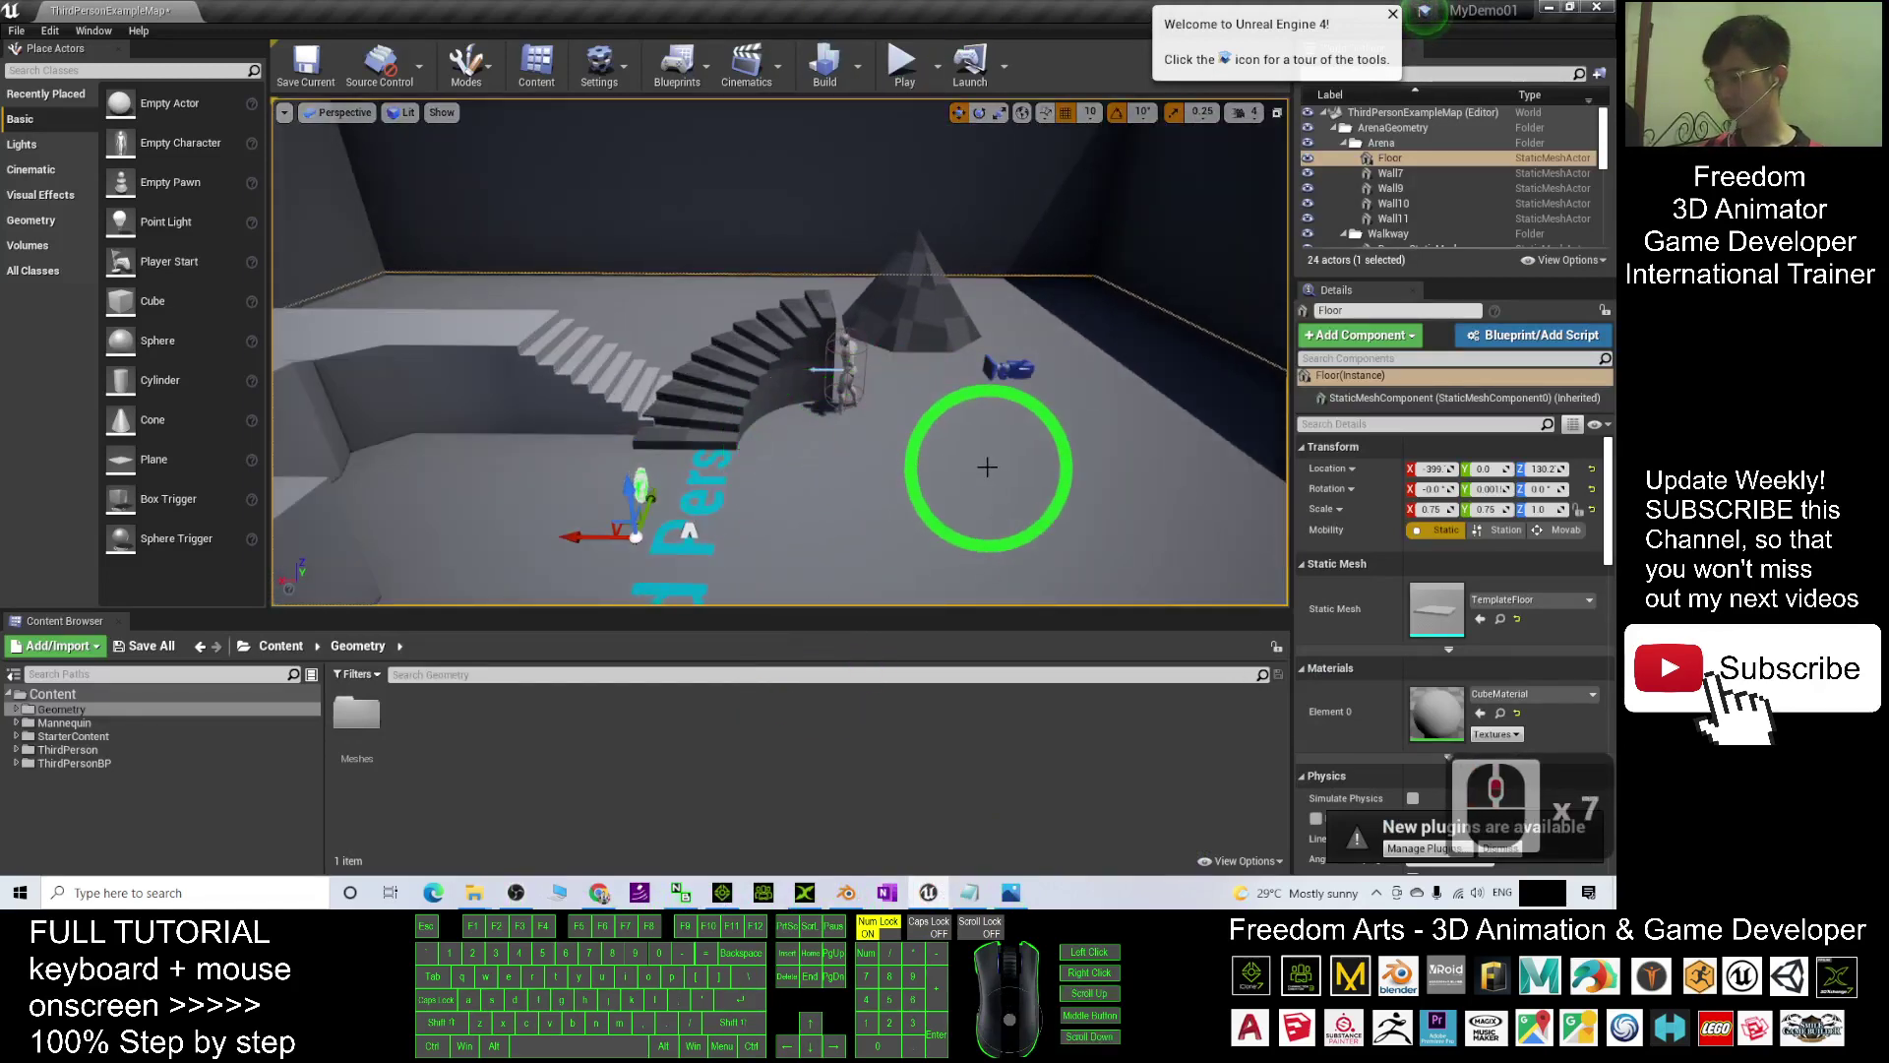
right_click_drag(987, 467, 951, 148)
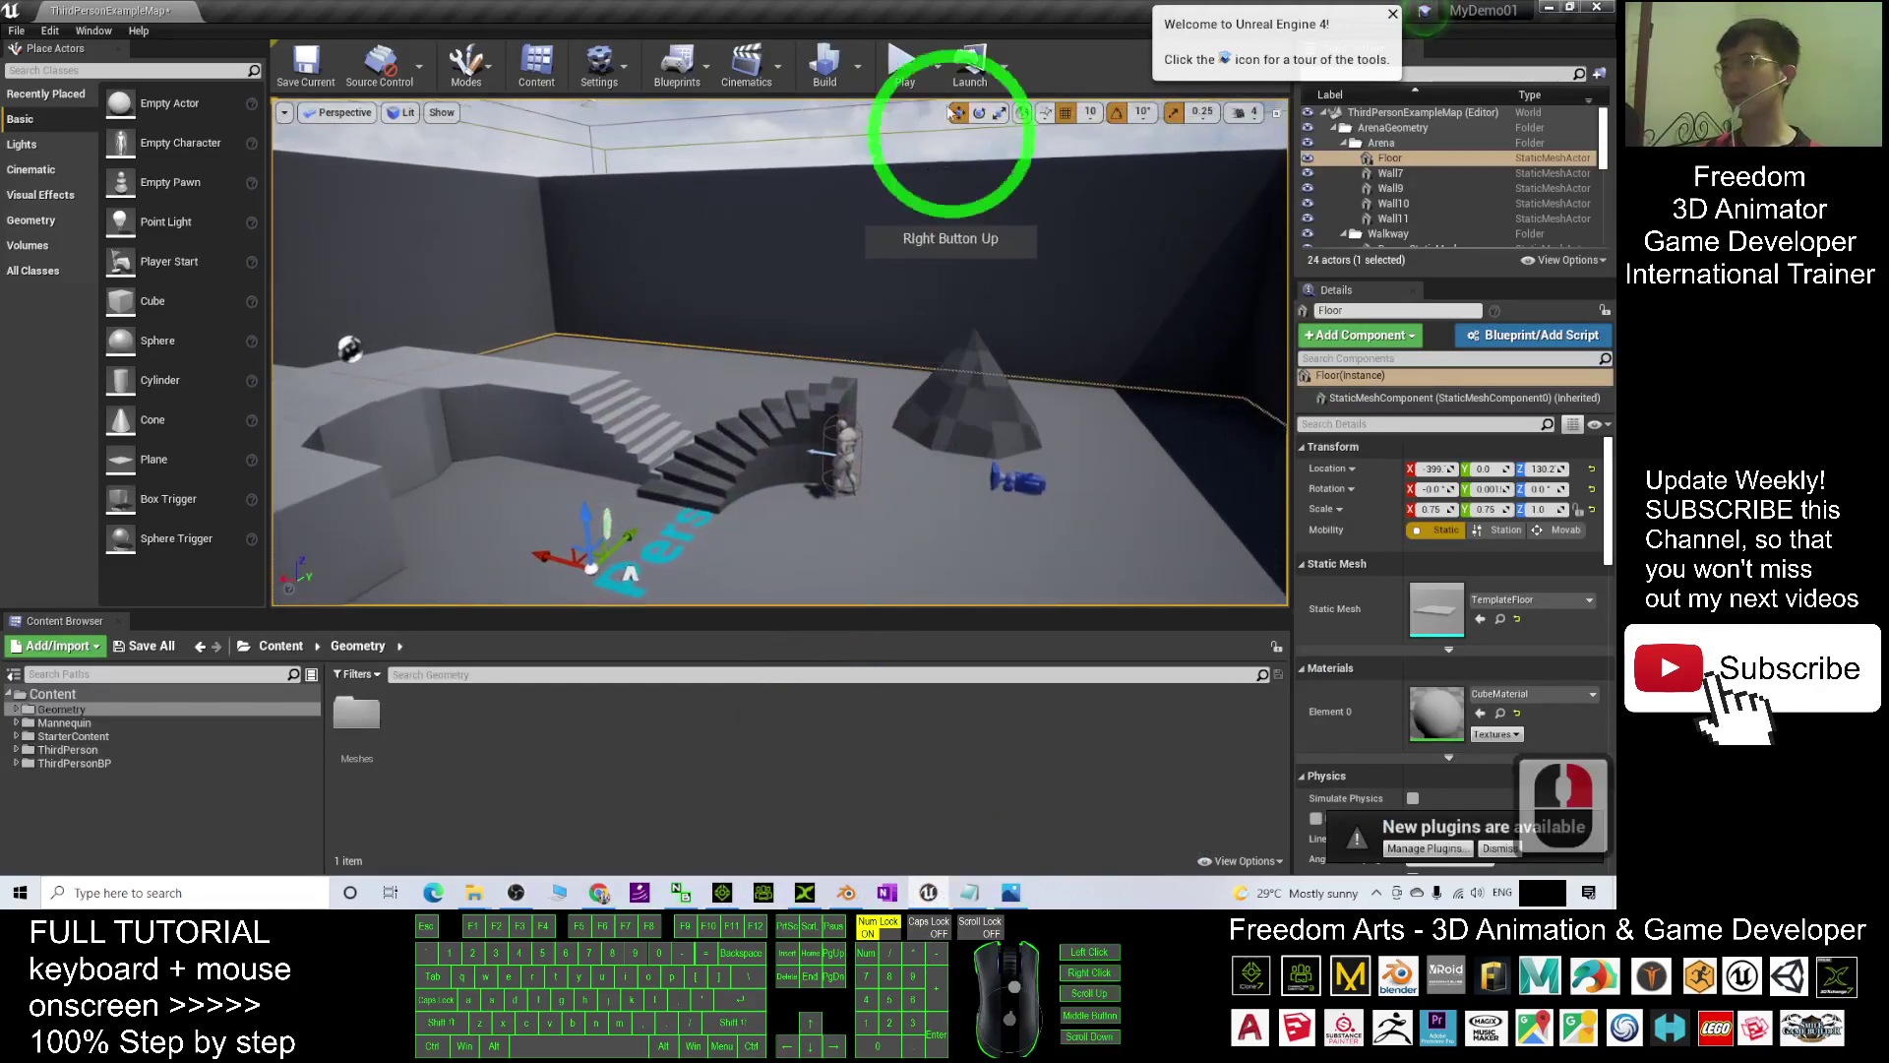
left_click(901, 62)
left_click(874, 437)
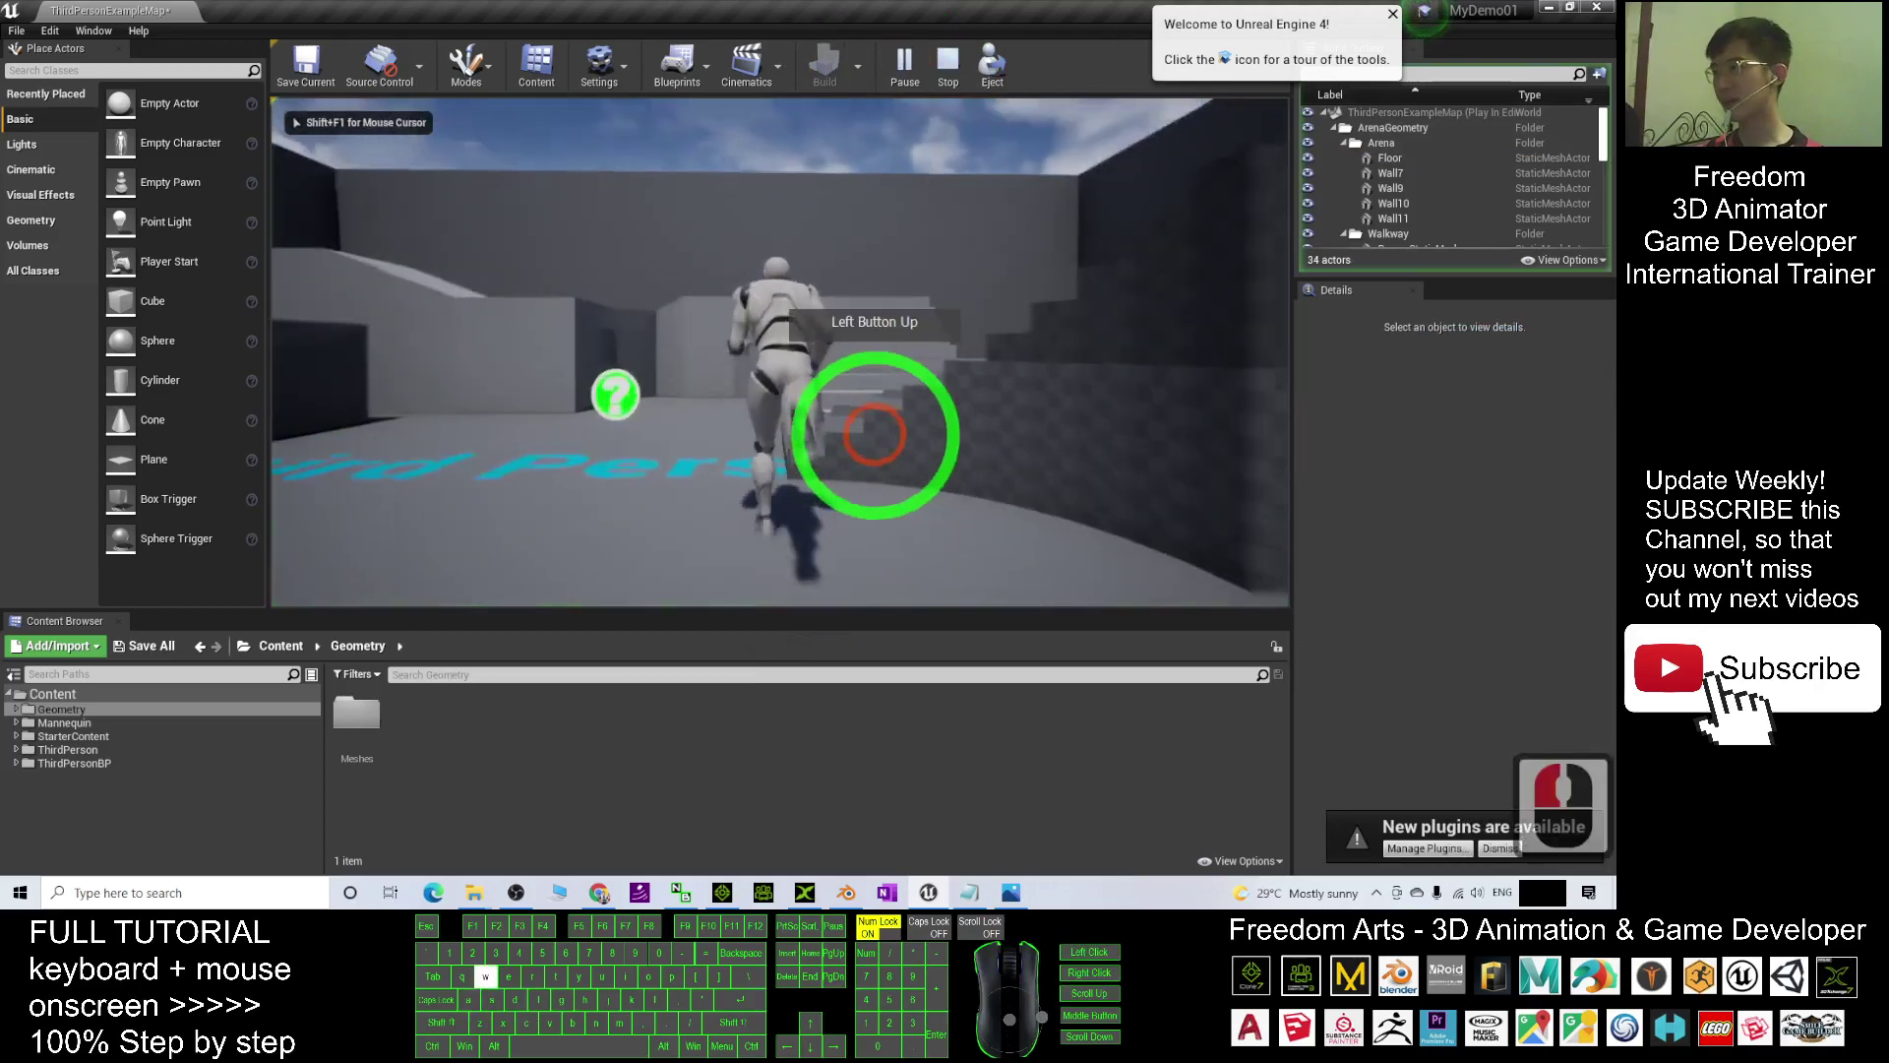
Step: Run and jump the character over the platforms, around the cube and up the stairs, then stop playing
key("w")
key("d")
key("a")
key("d")
key("d")
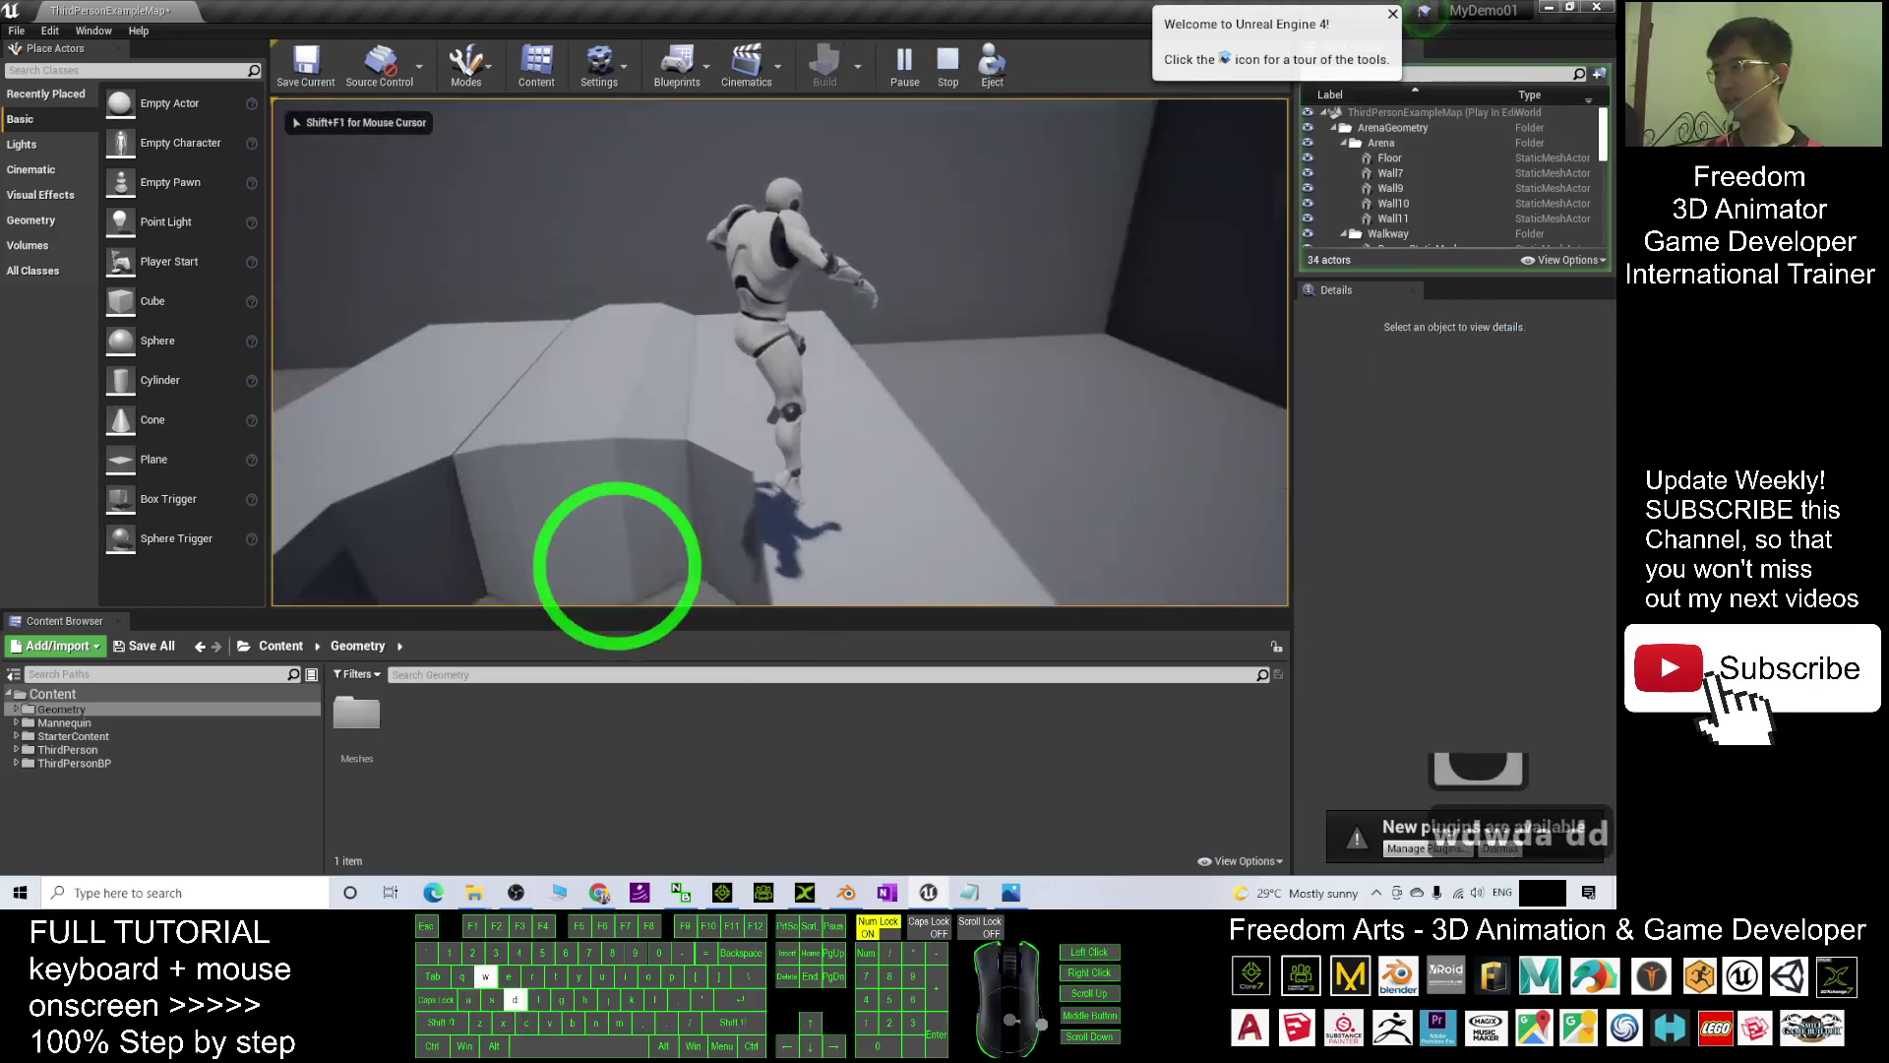
key("w")
key("a")
key("space")
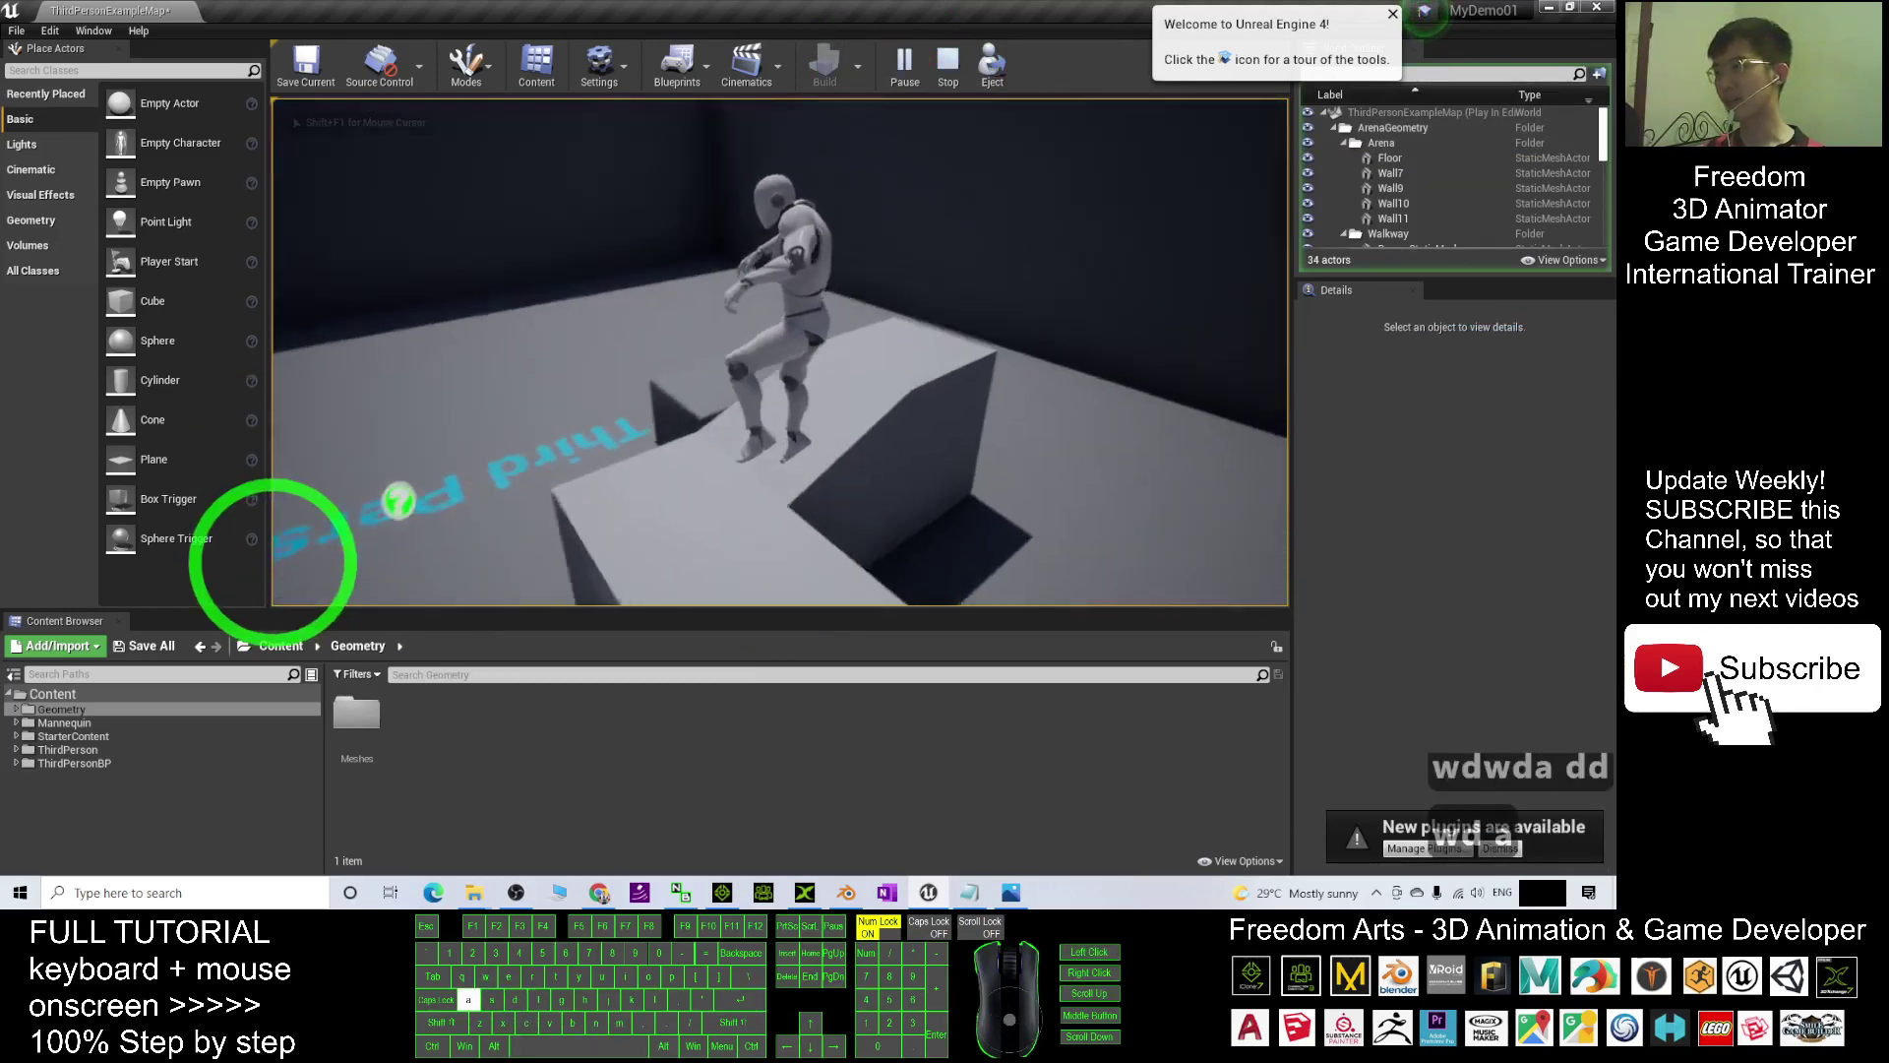
key("w")
key("d")
key("a")
key("w")
key("d")
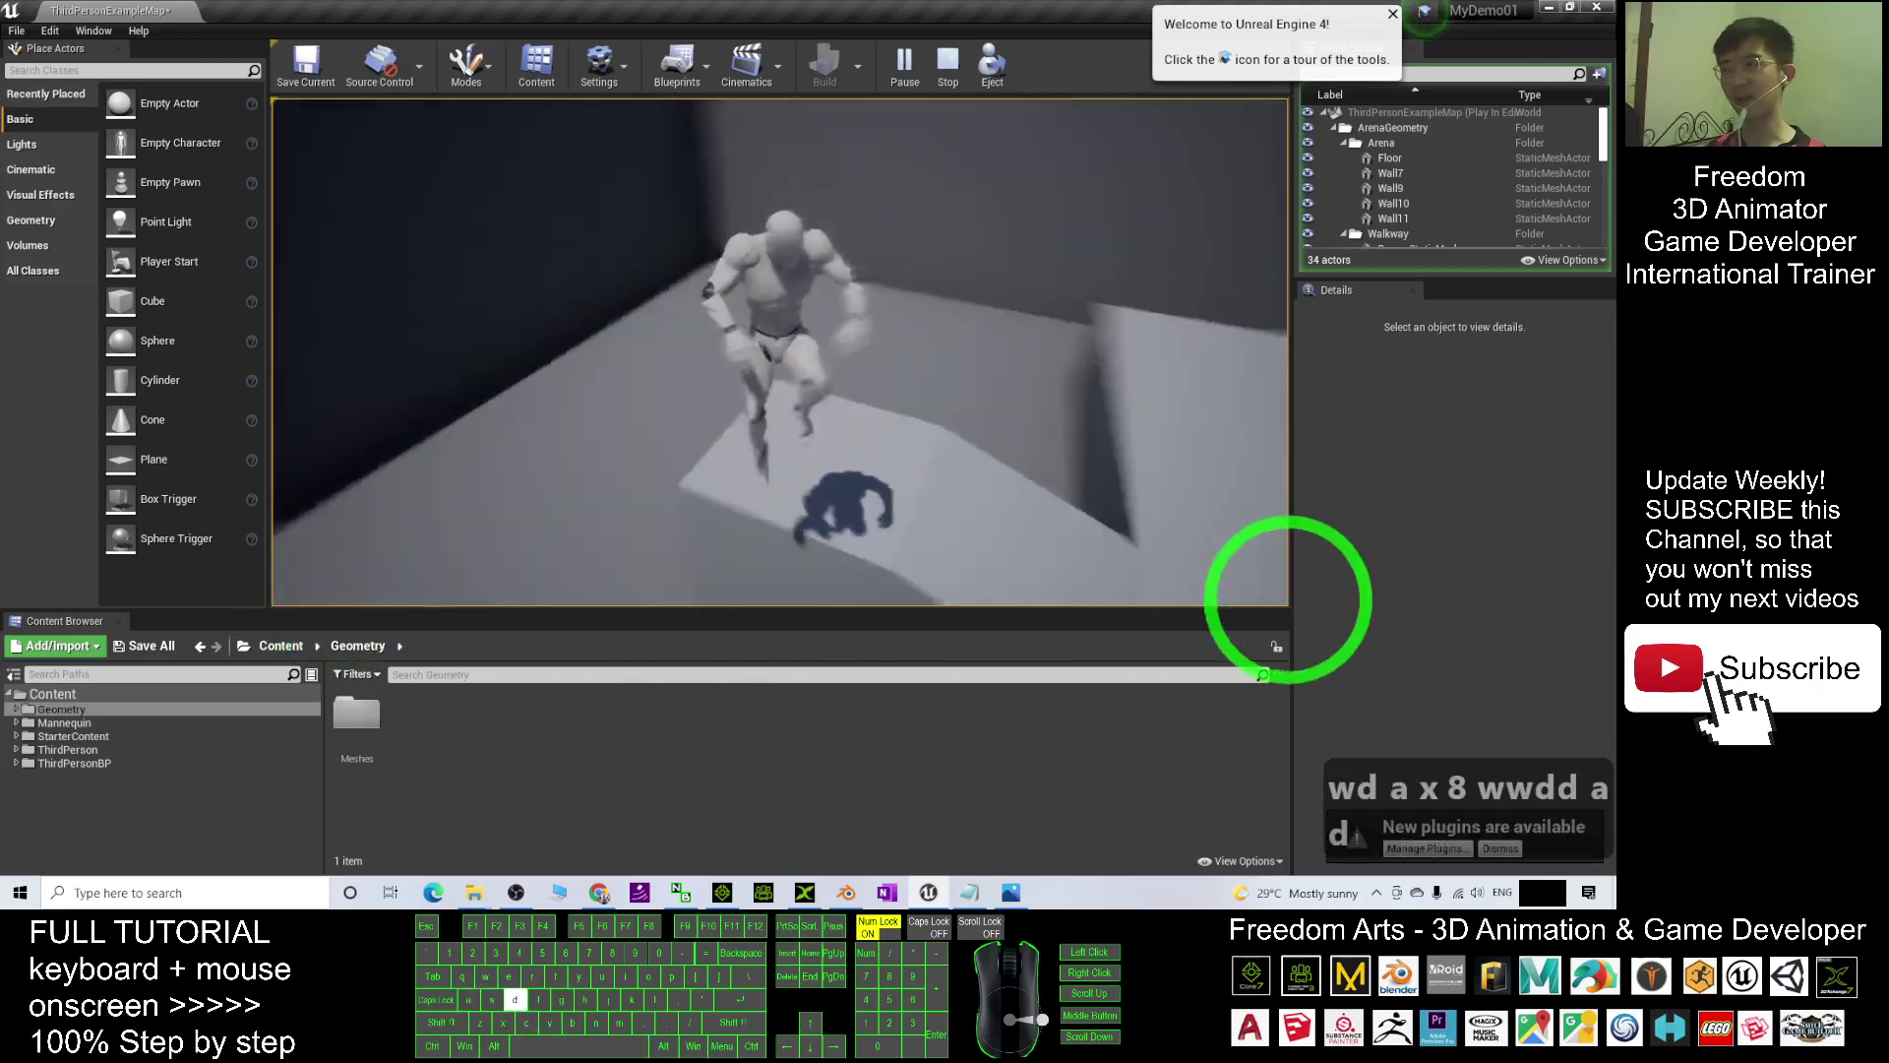
key("w")
key("d")
key("d")
key("w")
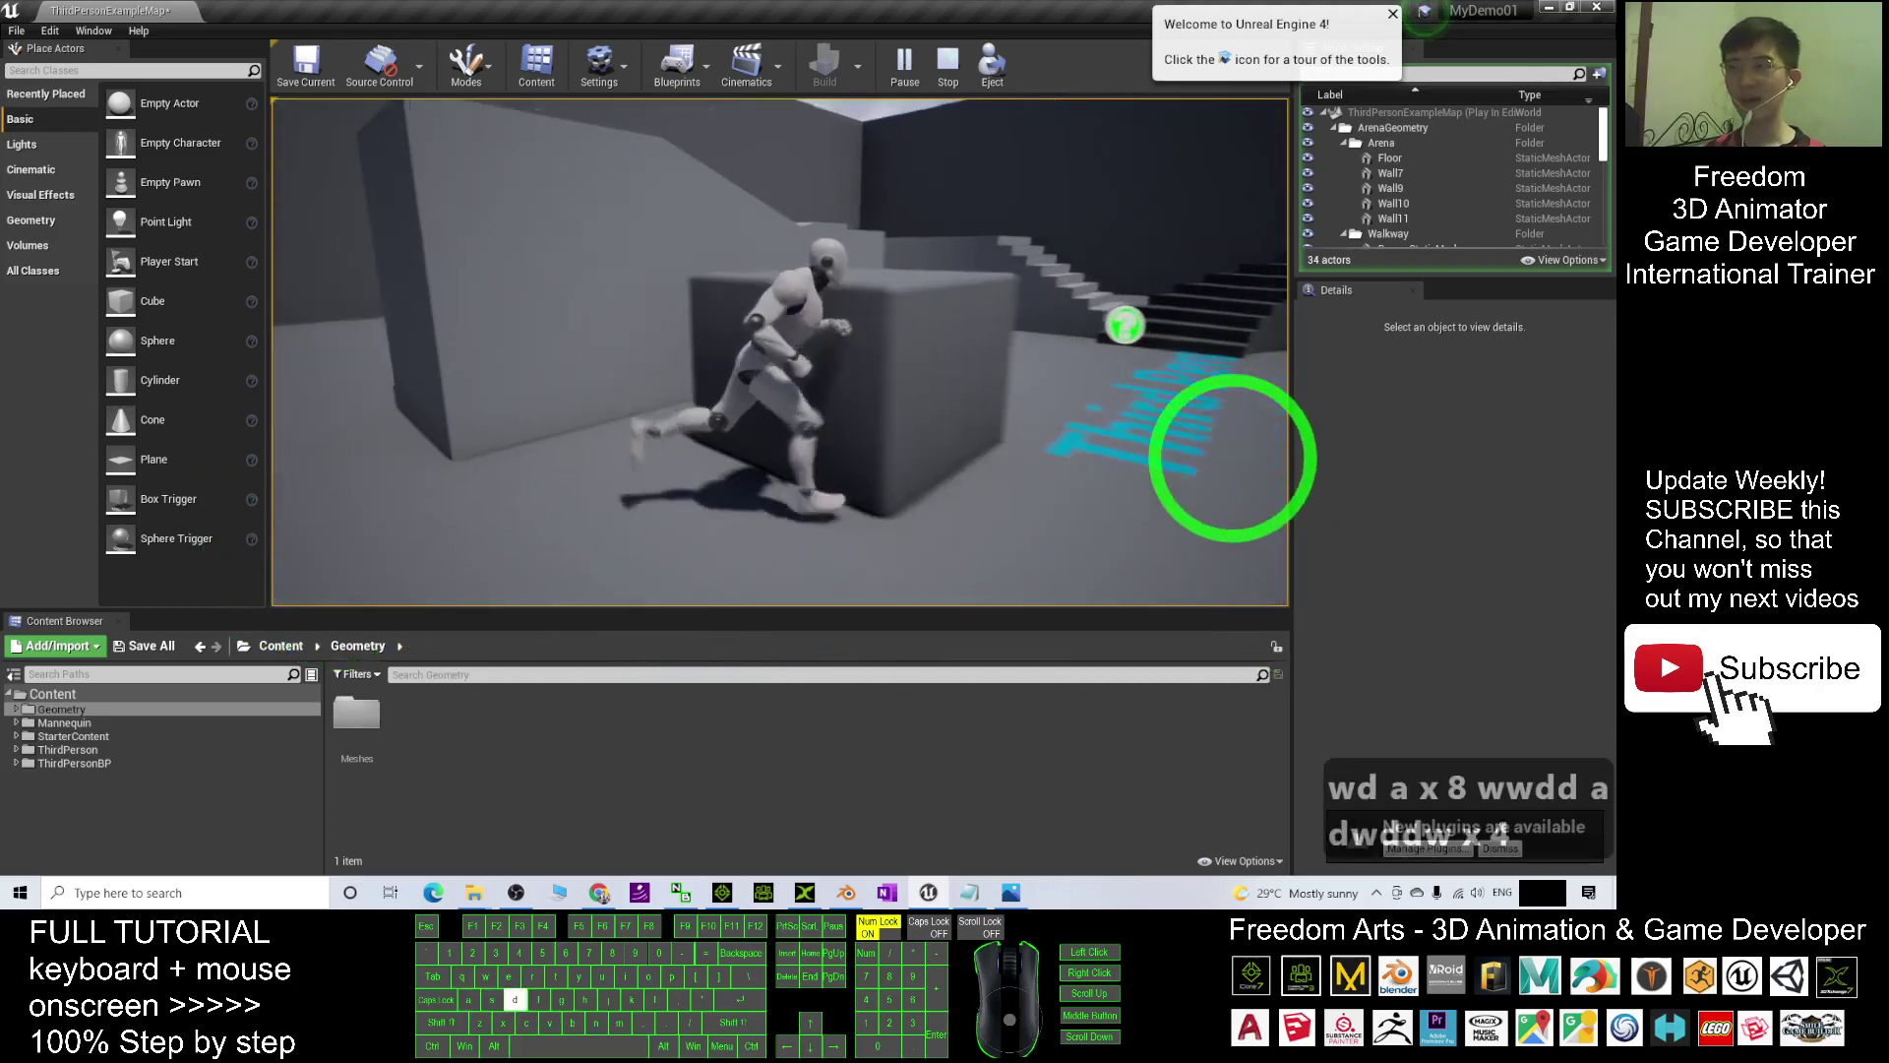
key("w")
key("d")
key("w")
key("d")
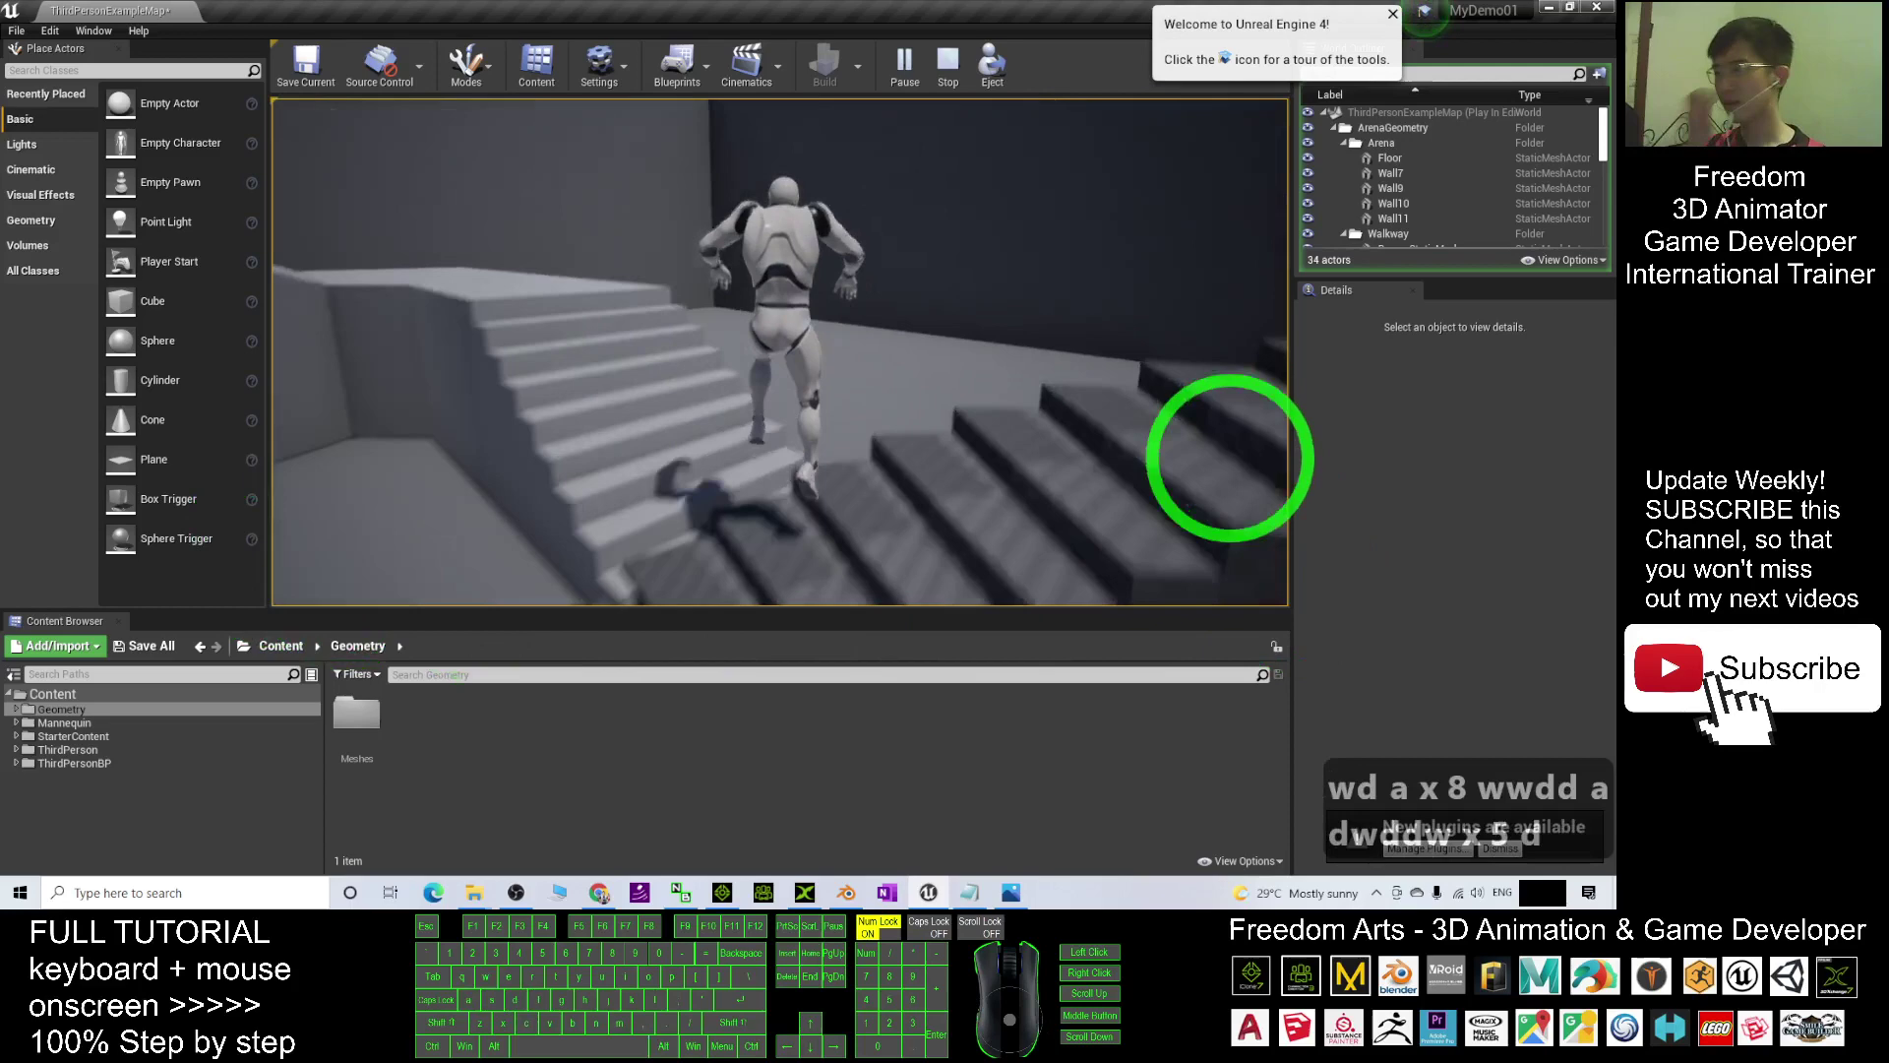
key("w")
key("Escape")
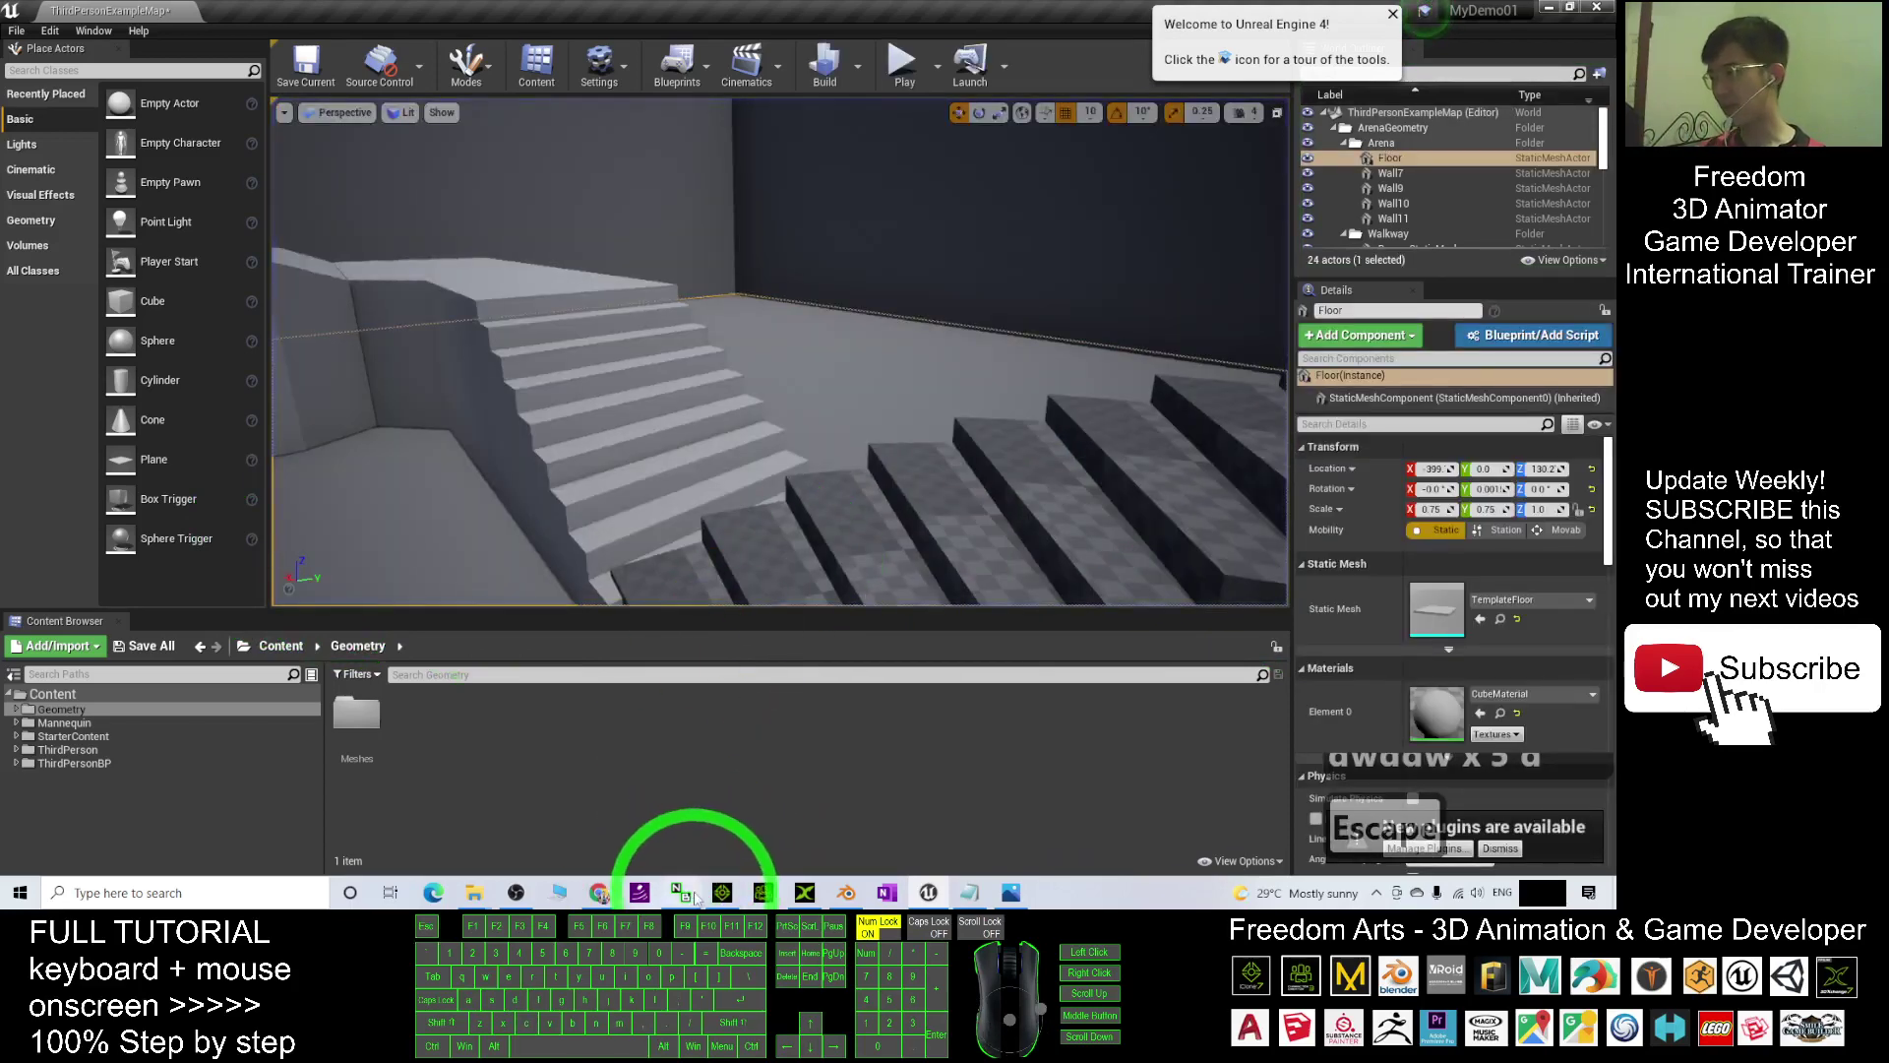
Step: Clear iClone 7 to a new empty project and return to the Unreal Editor
left_click(680, 893)
left_click(610, 448)
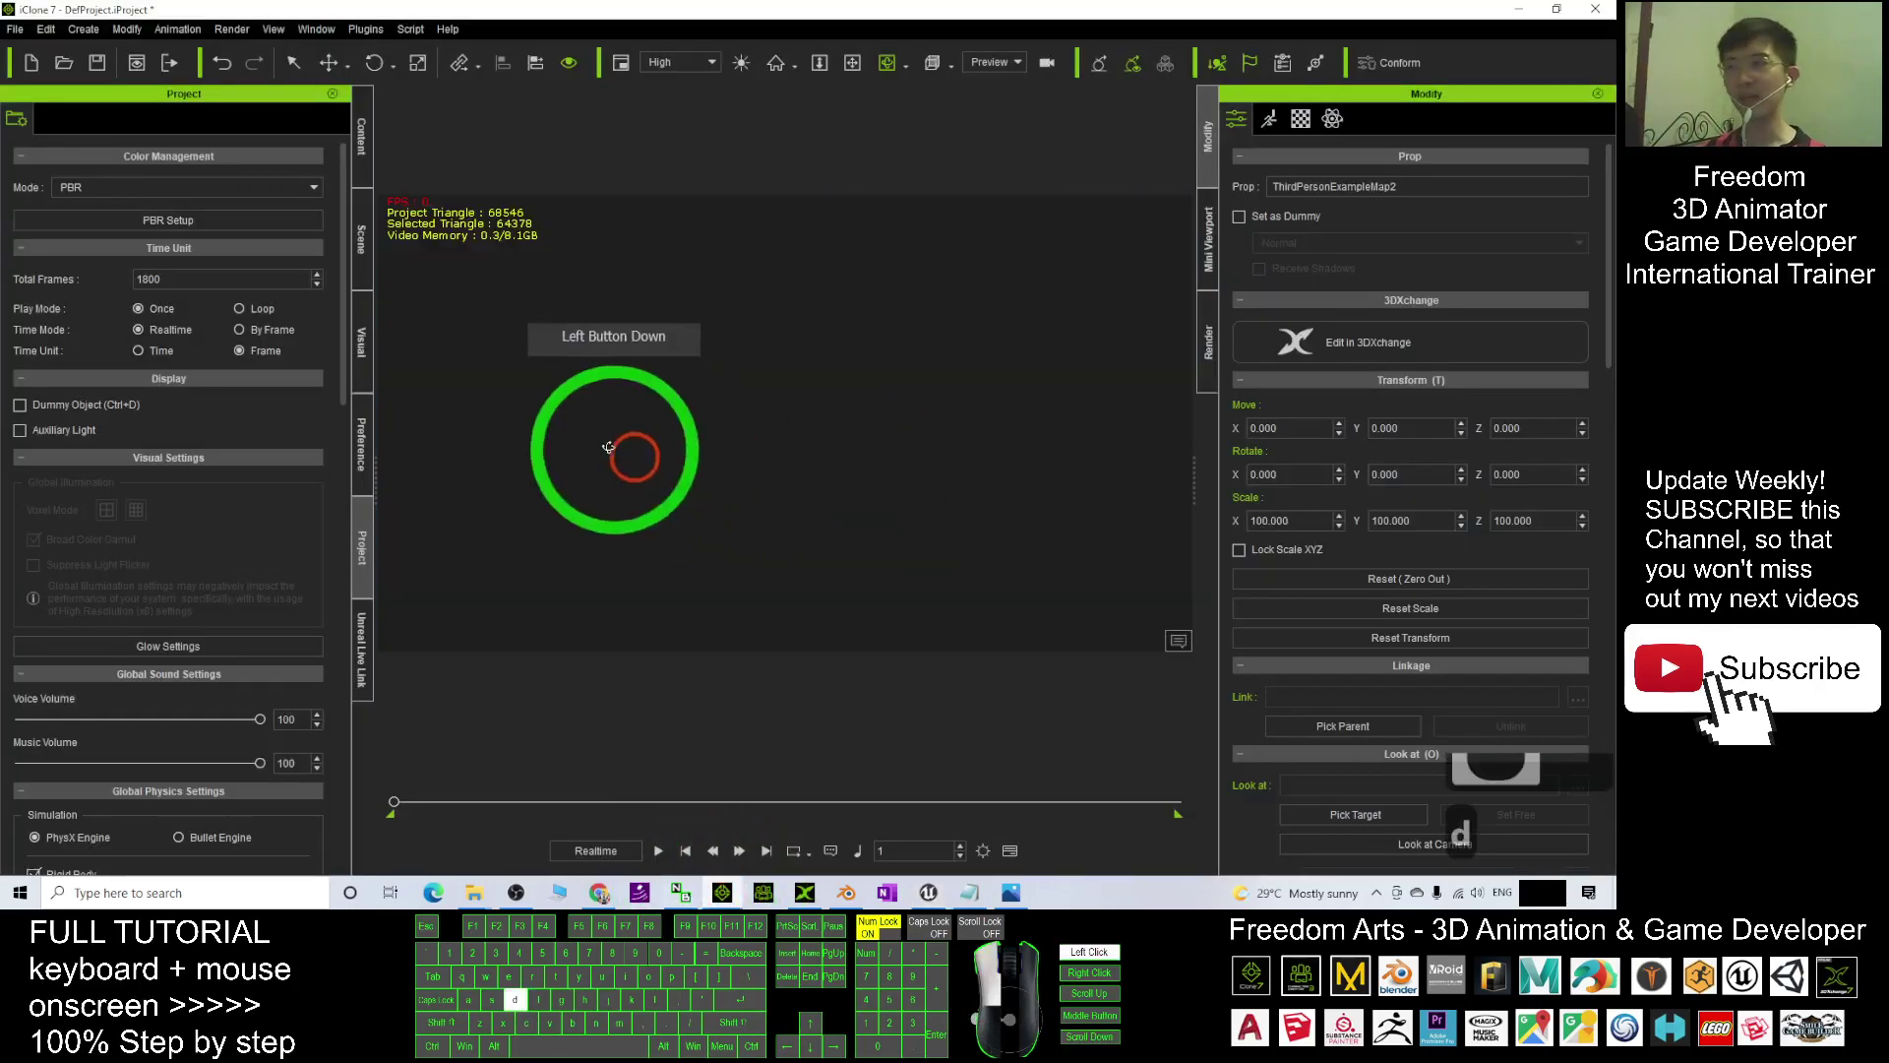
scroll(738, 428, "down", 9)
scroll(797, 405, "down", 8)
scroll(833, 392, "down", 9)
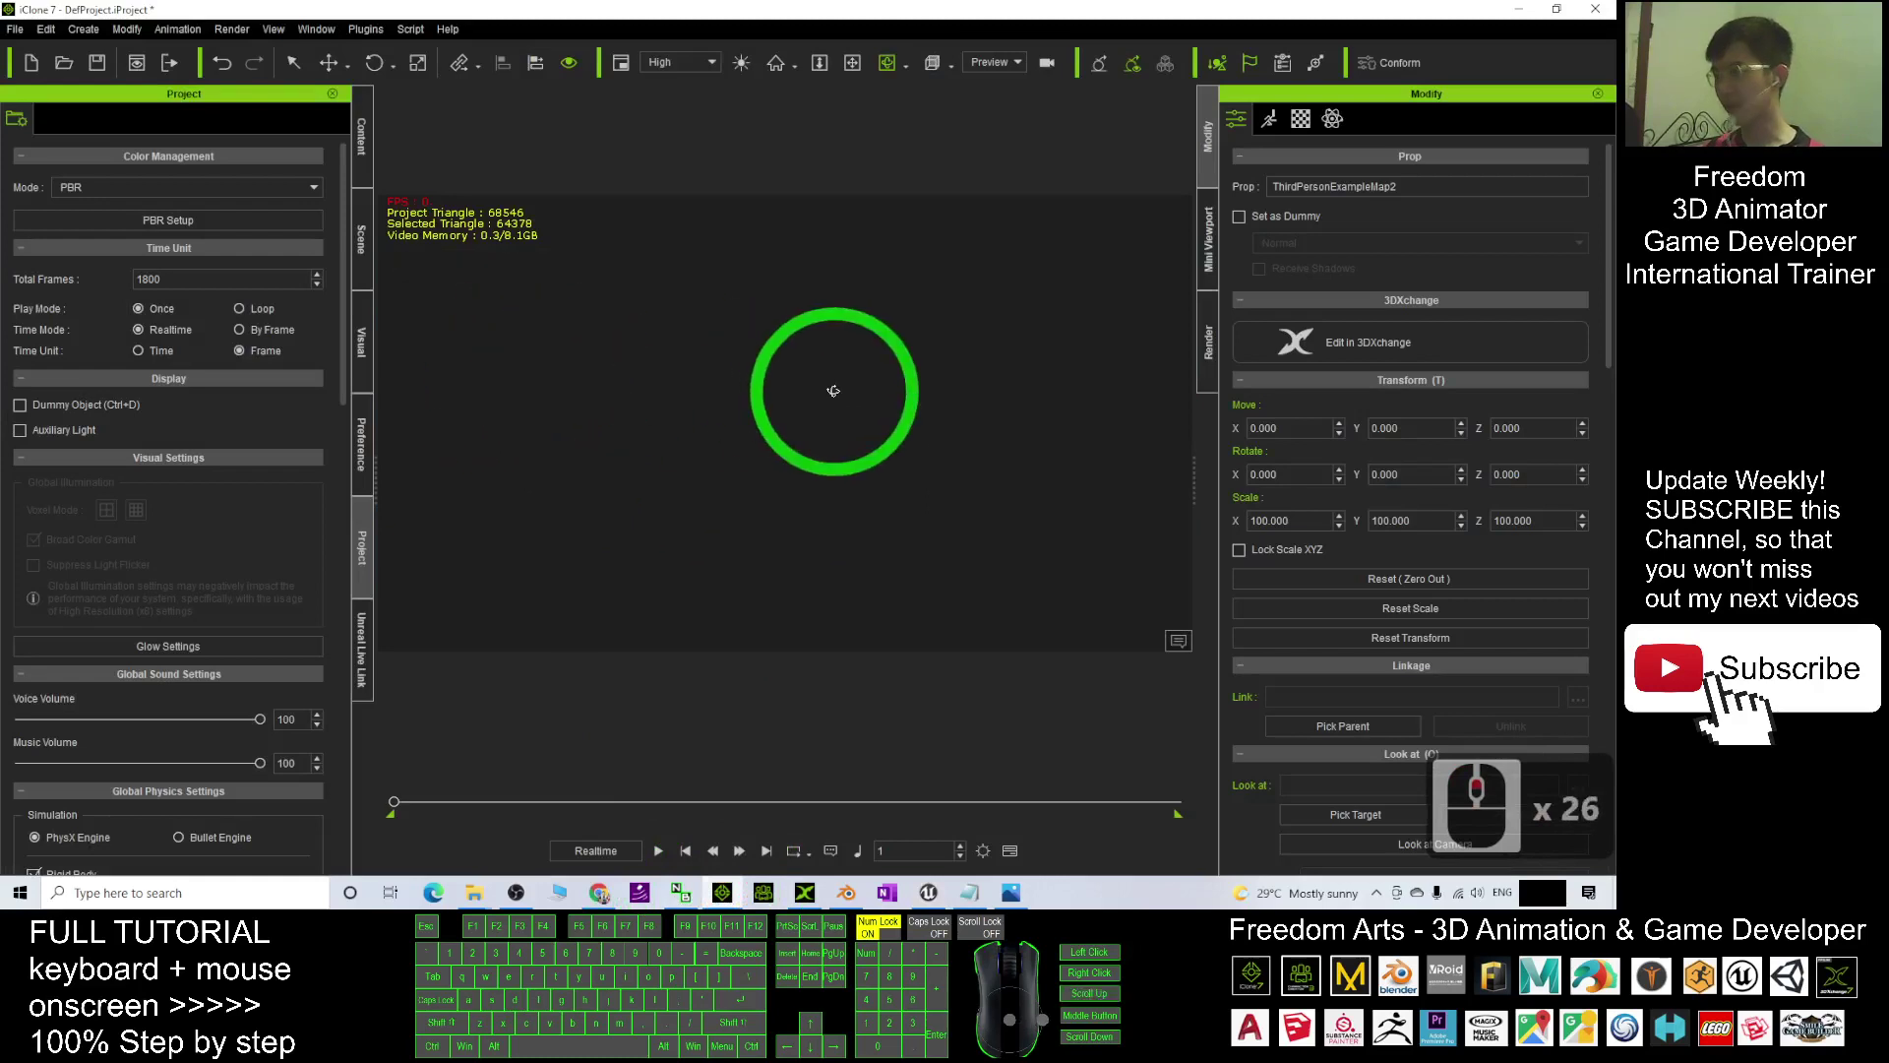
scroll(930, 400, "down", 8)
scroll(930, 444, "down", 9, "shift")
scroll(960, 487, "down", 14, "shift")
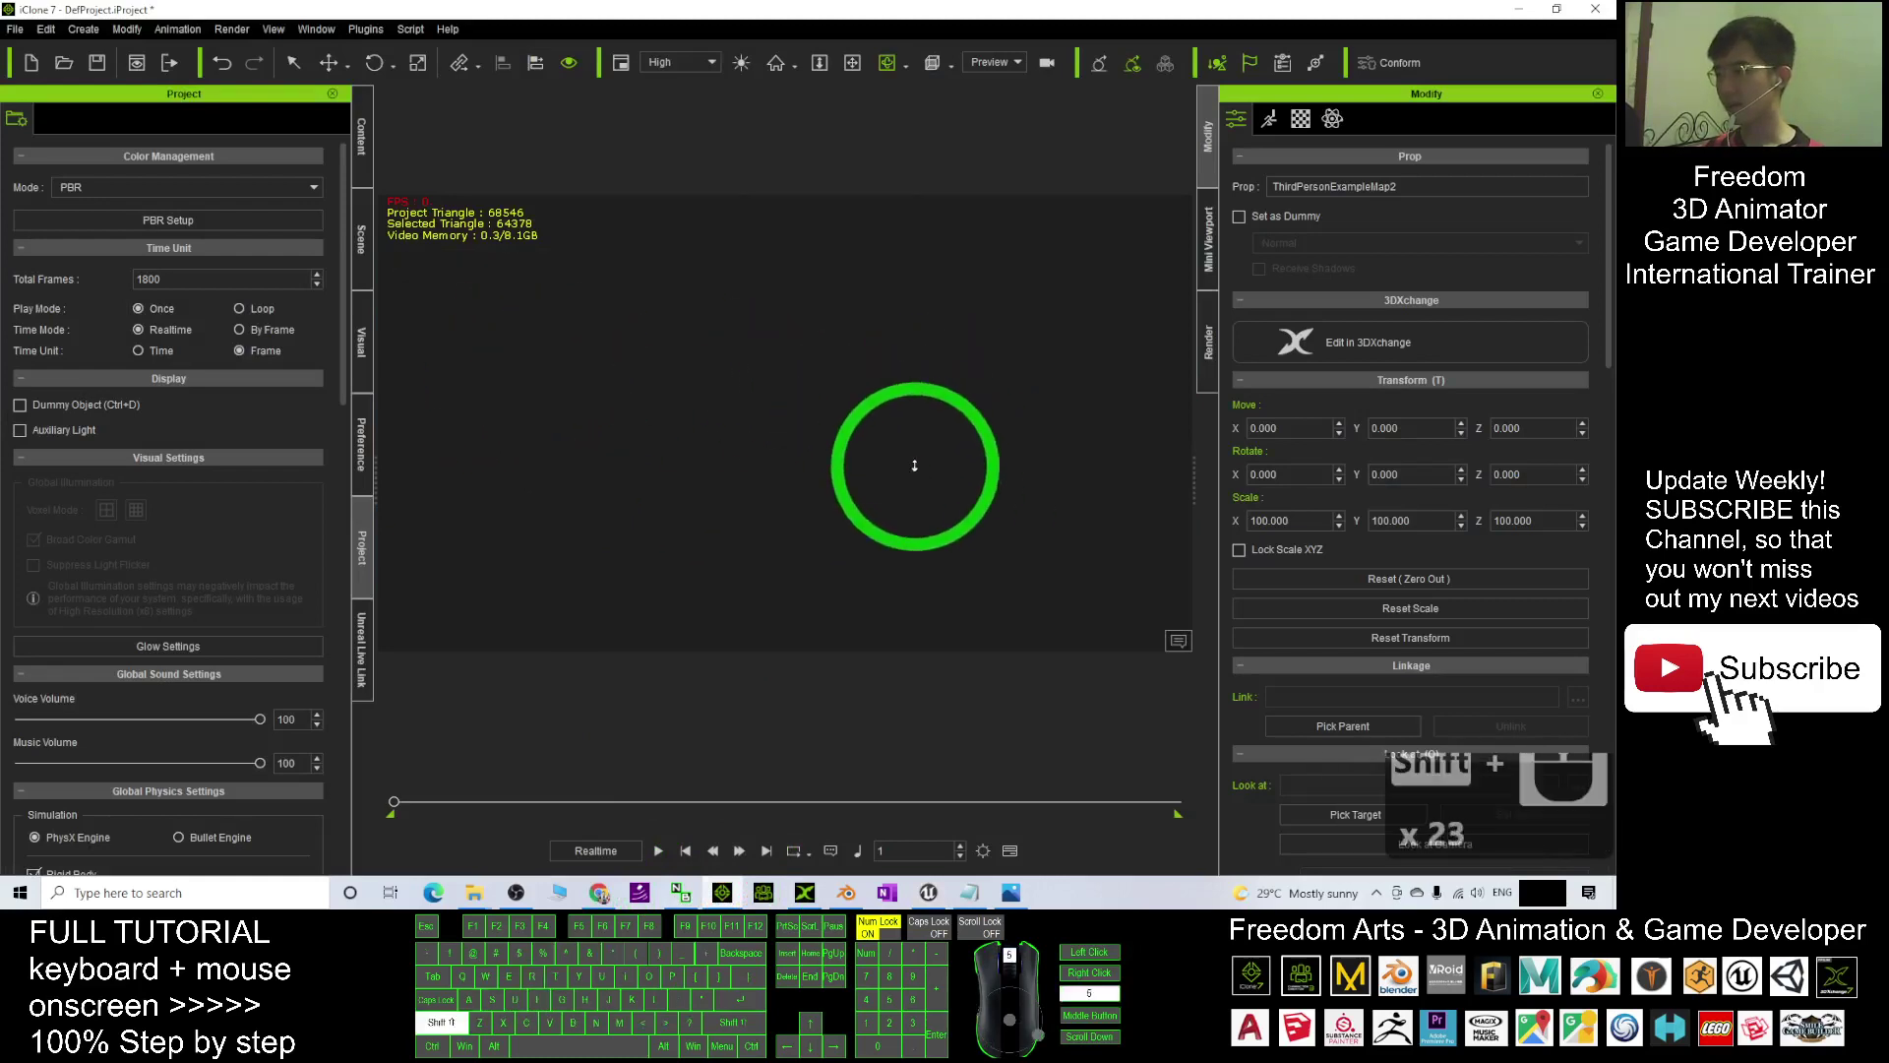
scroll(1030, 527, "down", 8)
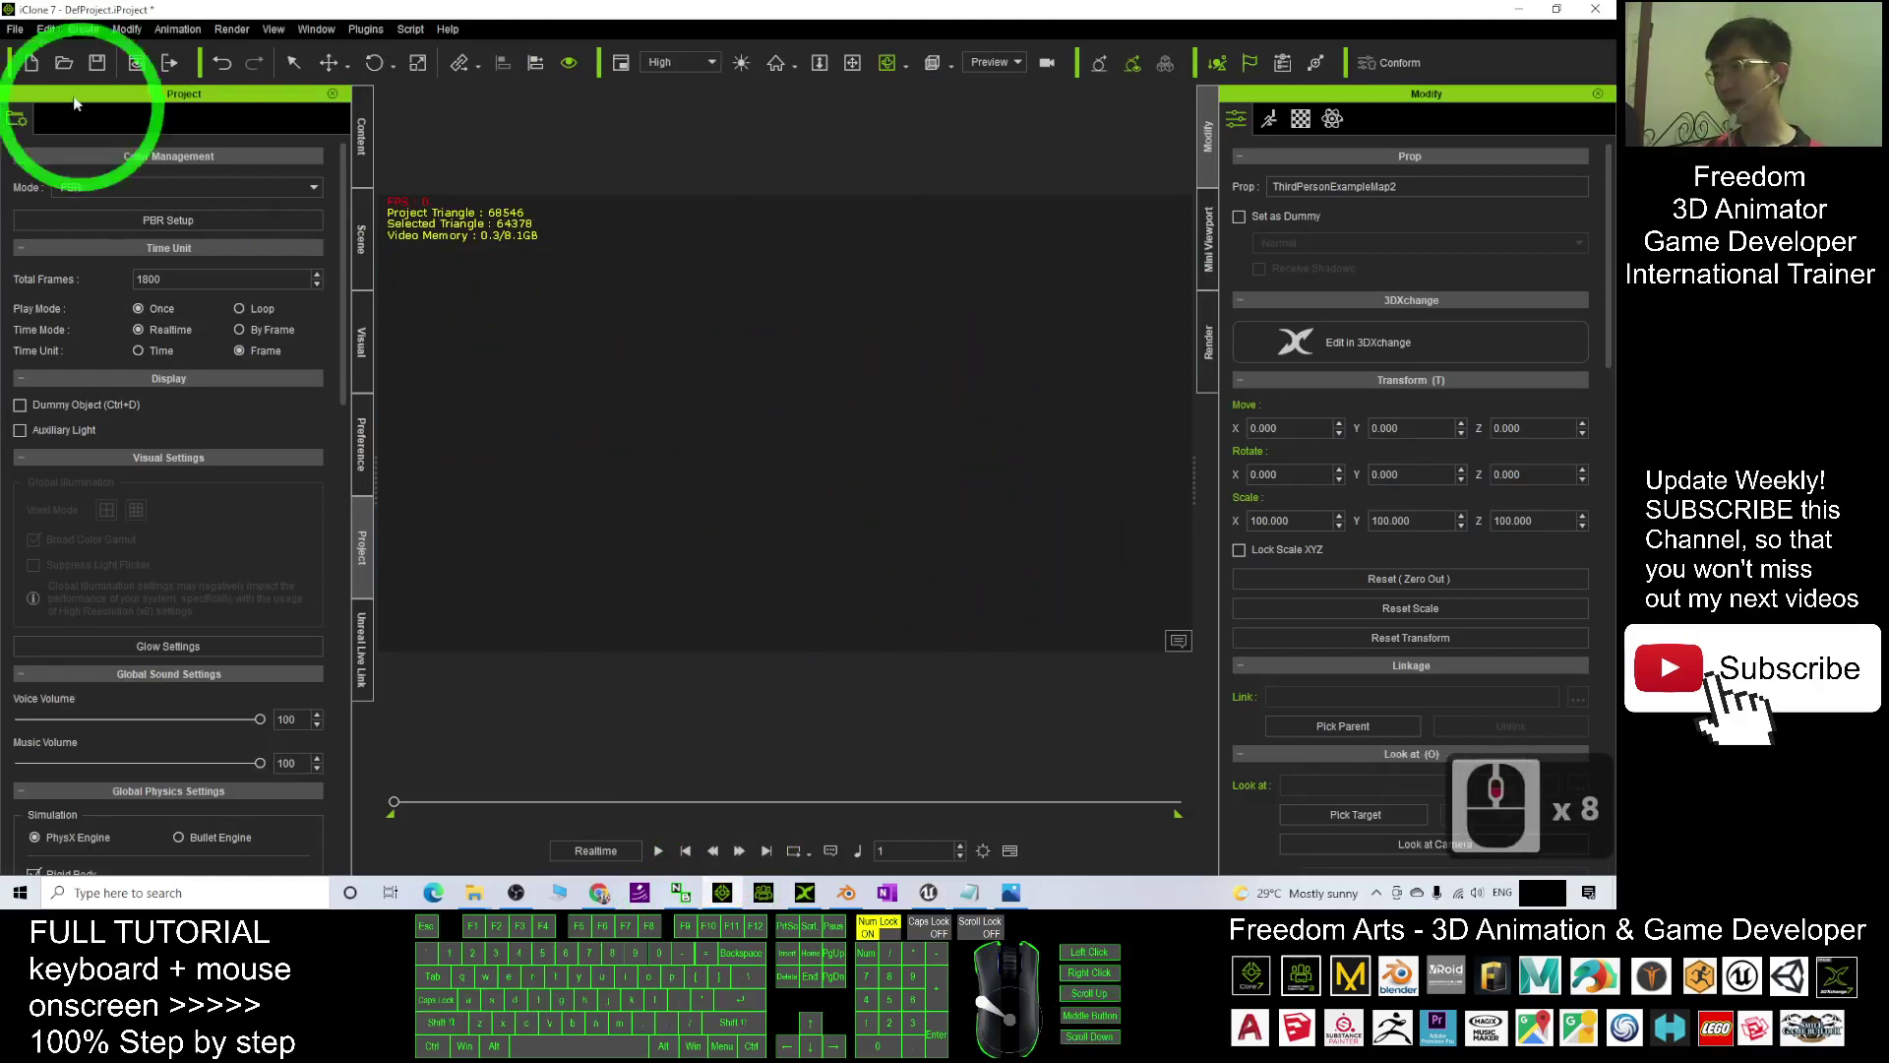
left_click(31, 62)
left_click(784, 470)
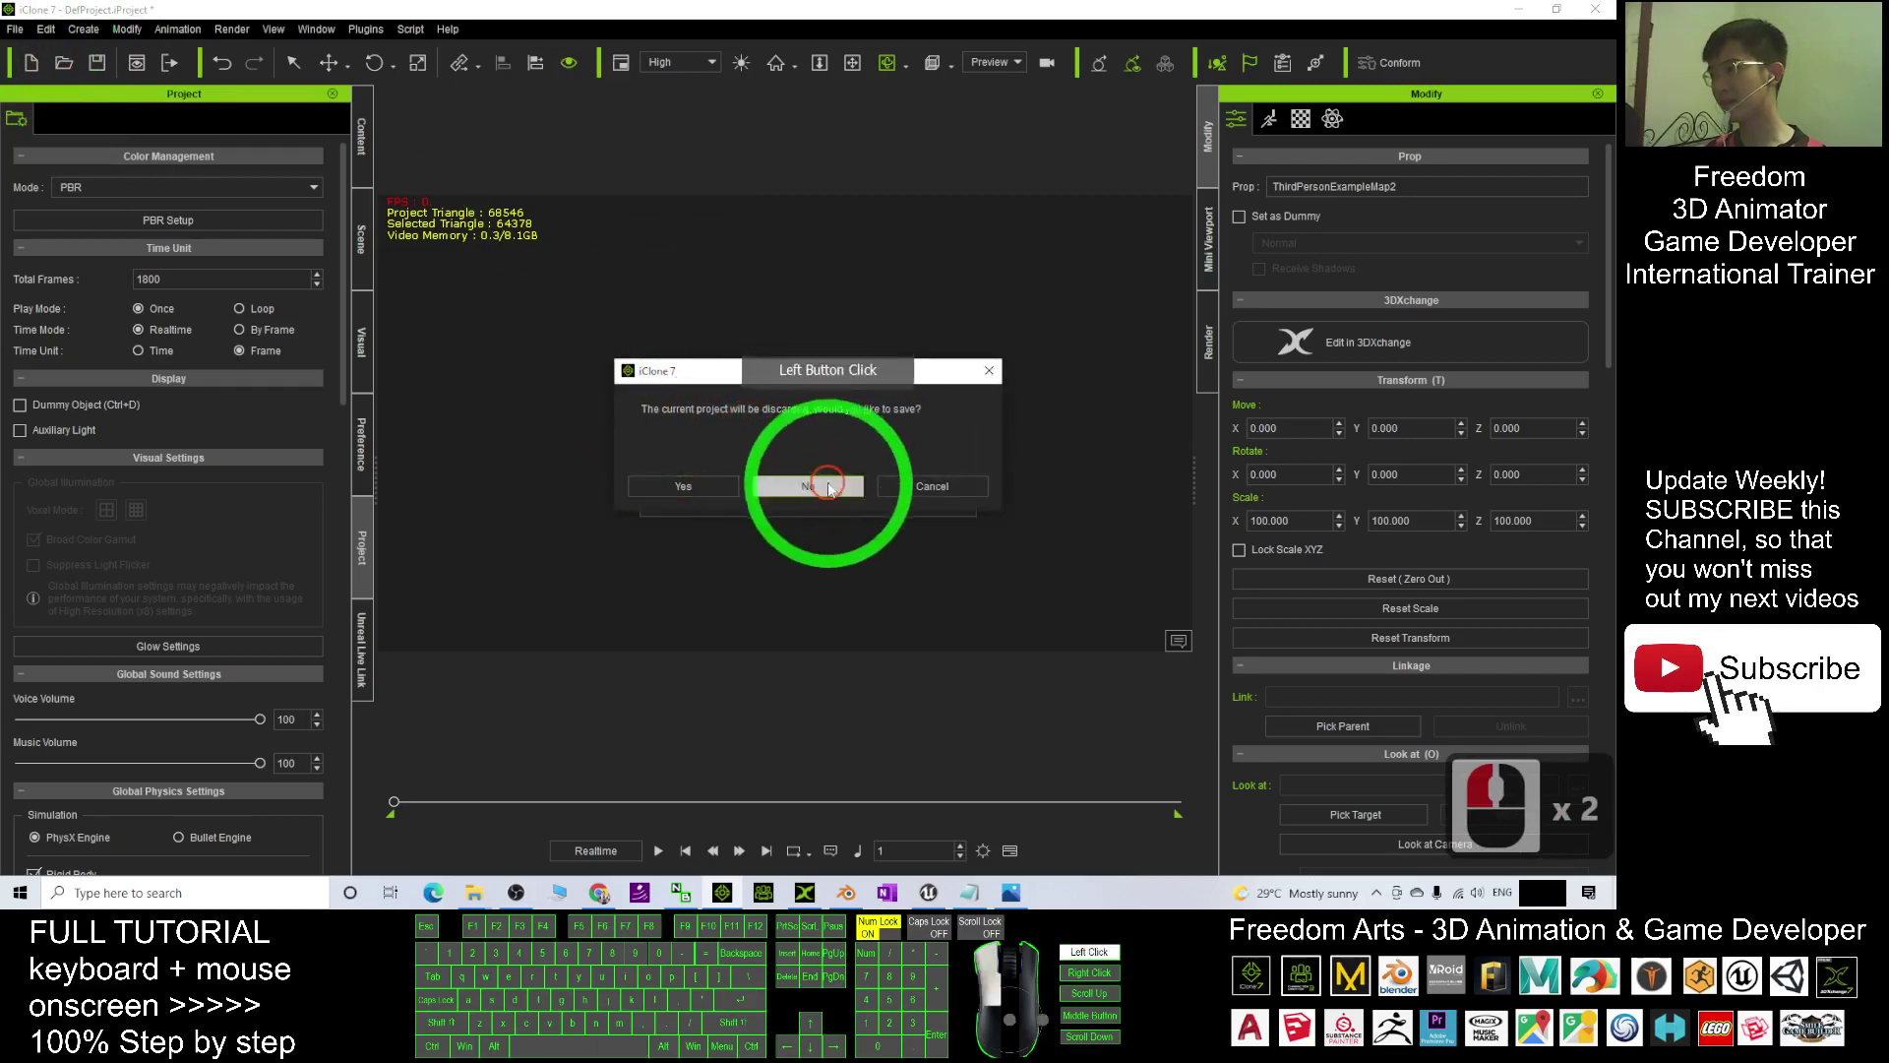
left_click(1613, 9)
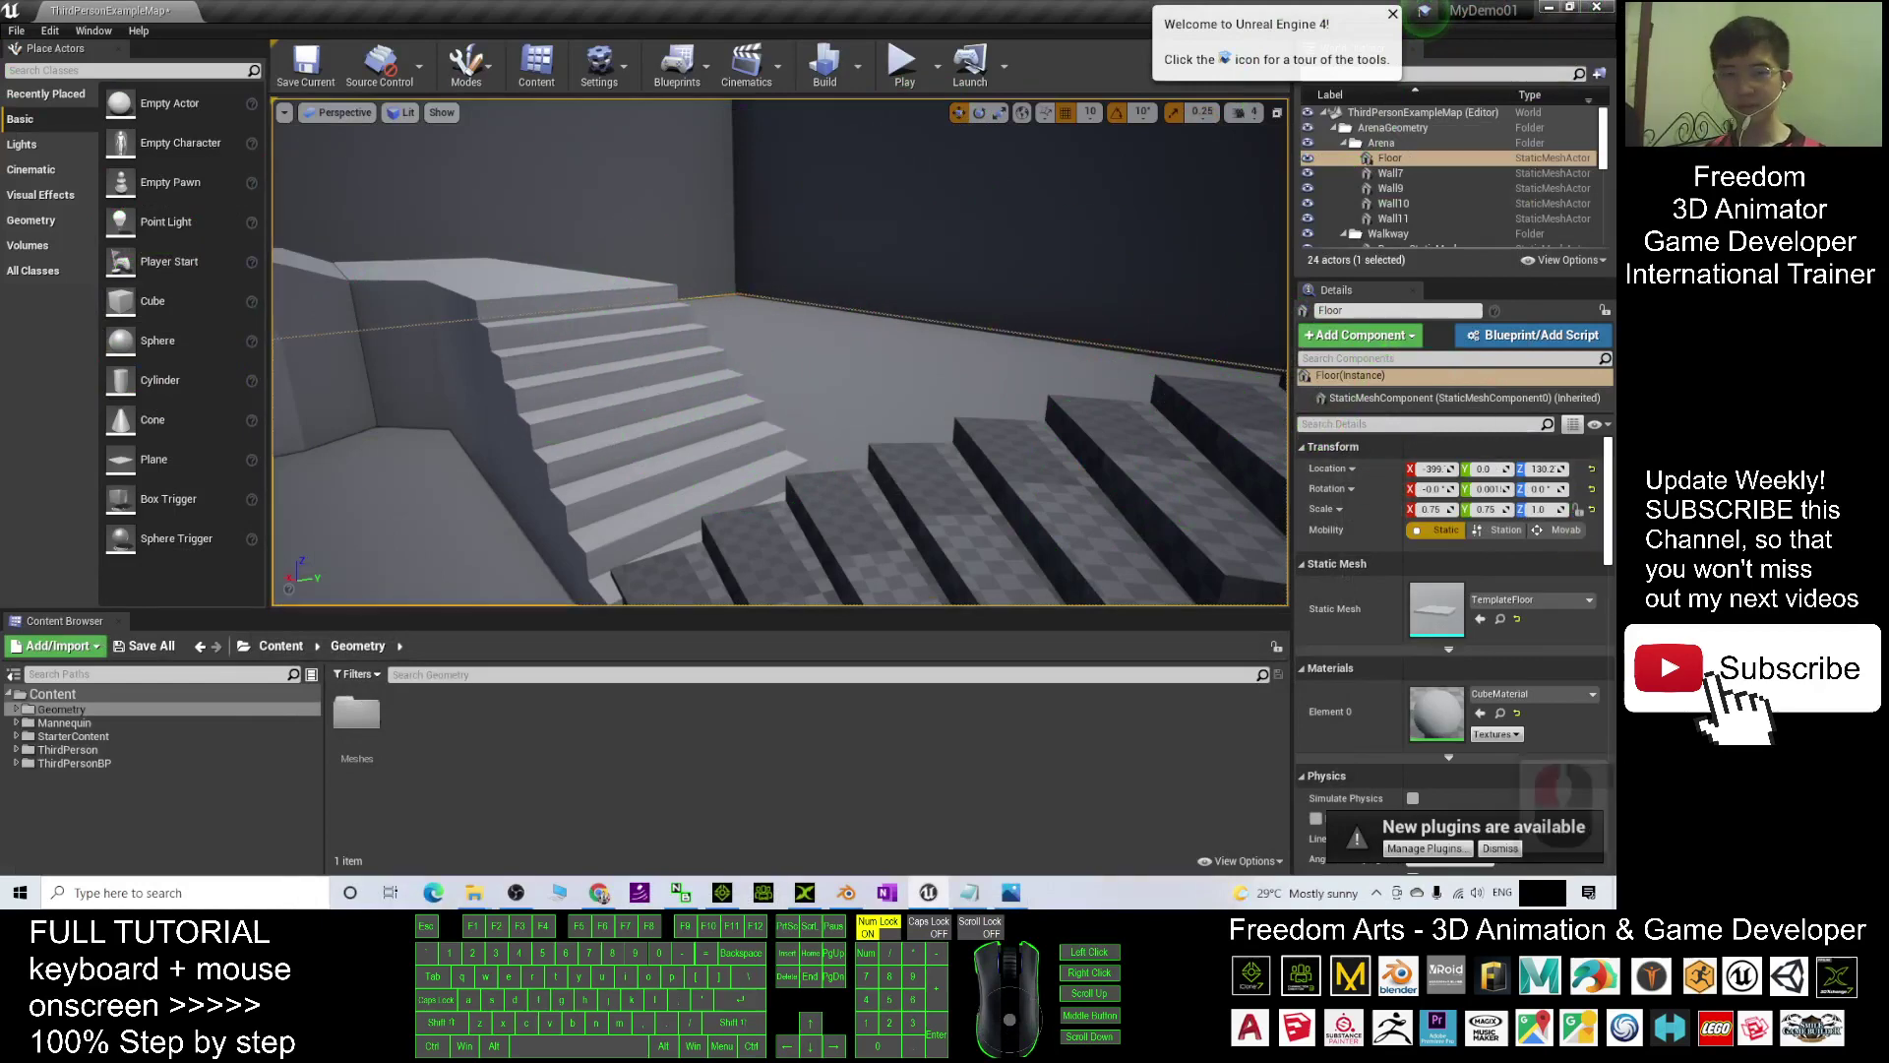
Step: Start Export All for the whole level from the File menu
left_click(894, 351)
right_click_drag(886, 354, 723, 369)
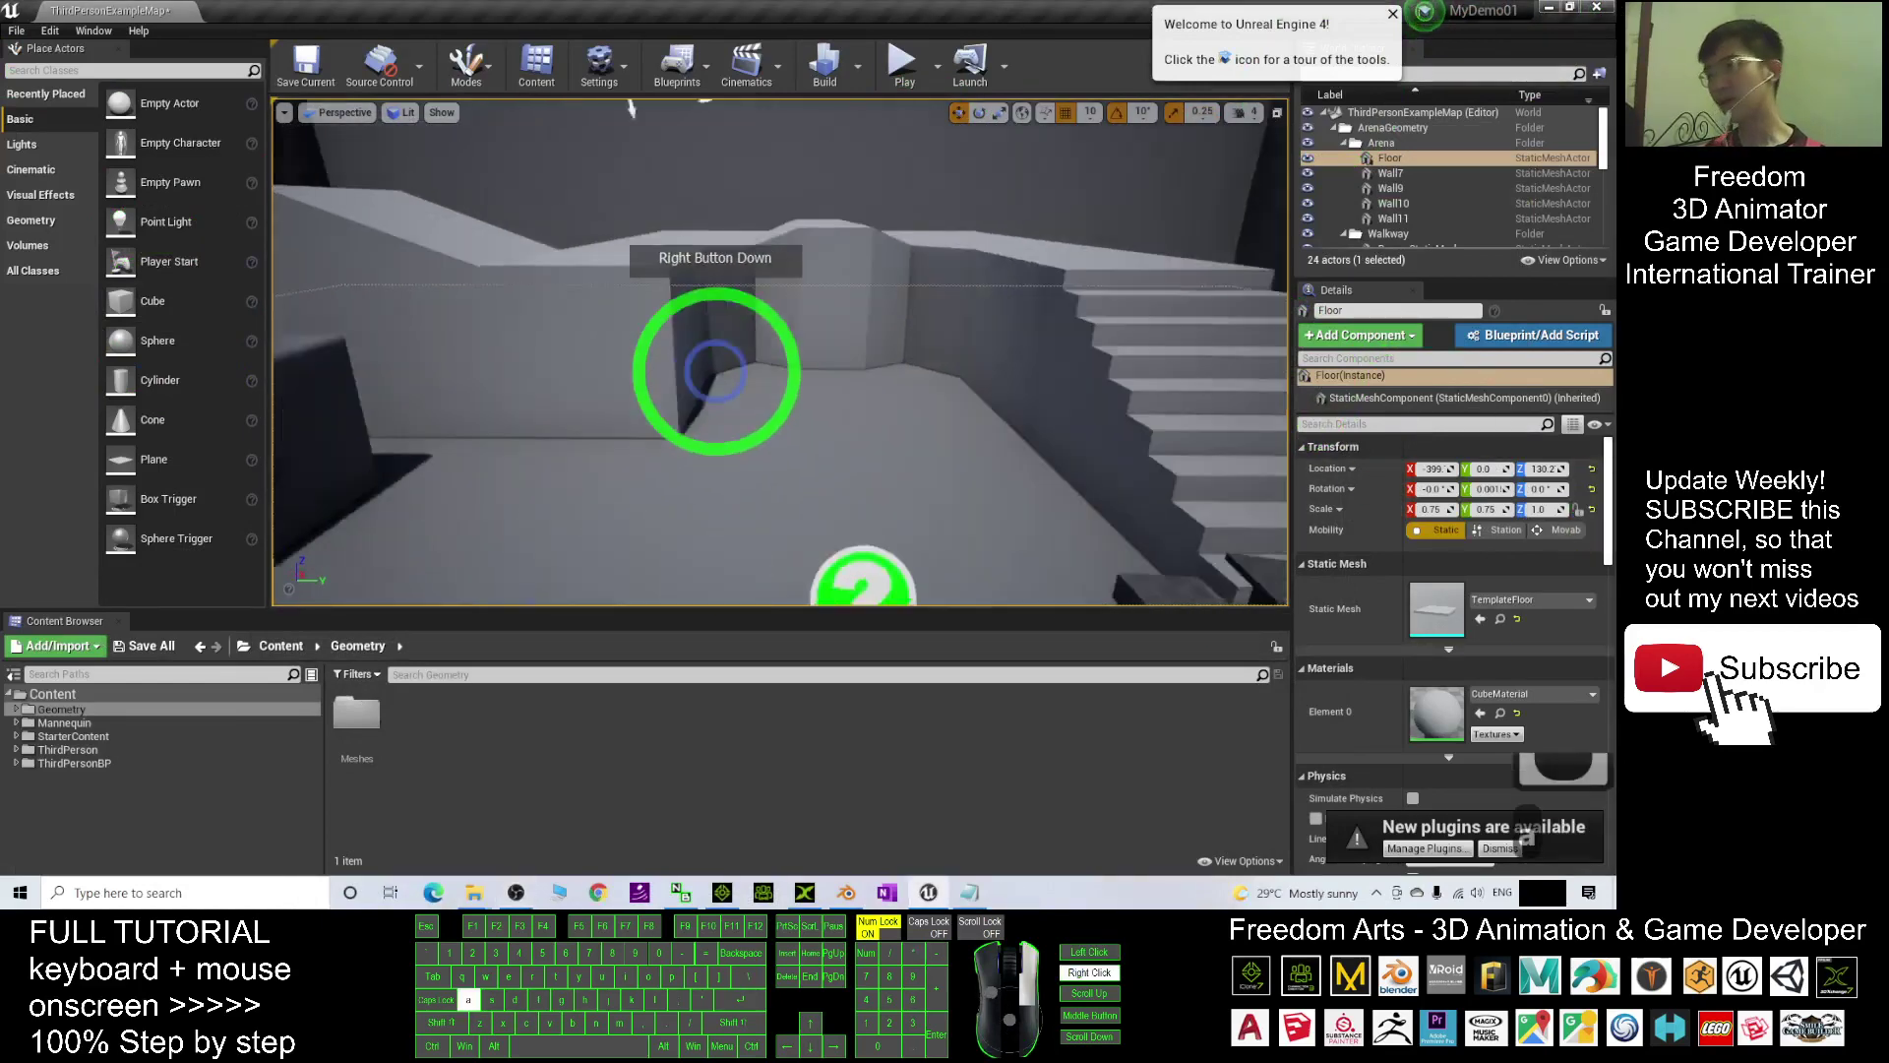
left_click(15, 29)
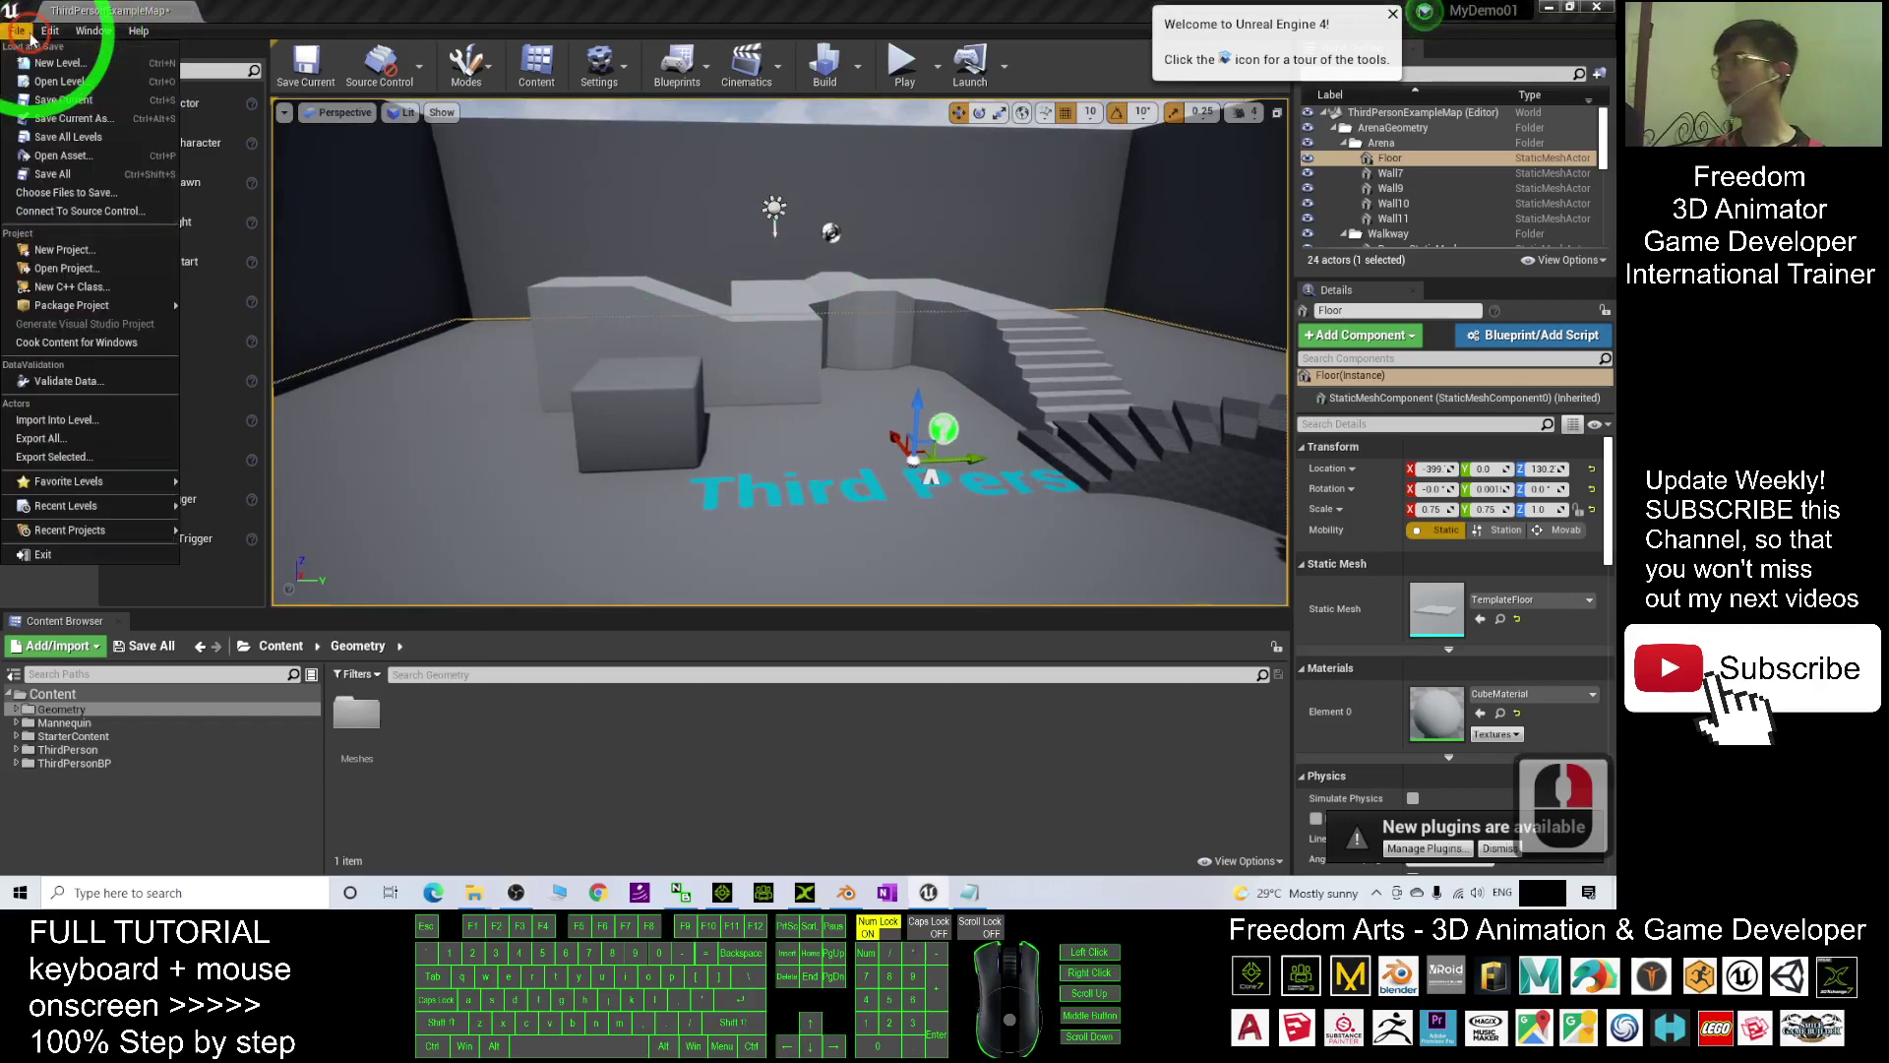
left_click(58, 439)
Step: Target the Desktop with file name 'my terrain 01' in FBX format and confirm
left_click(170, 391)
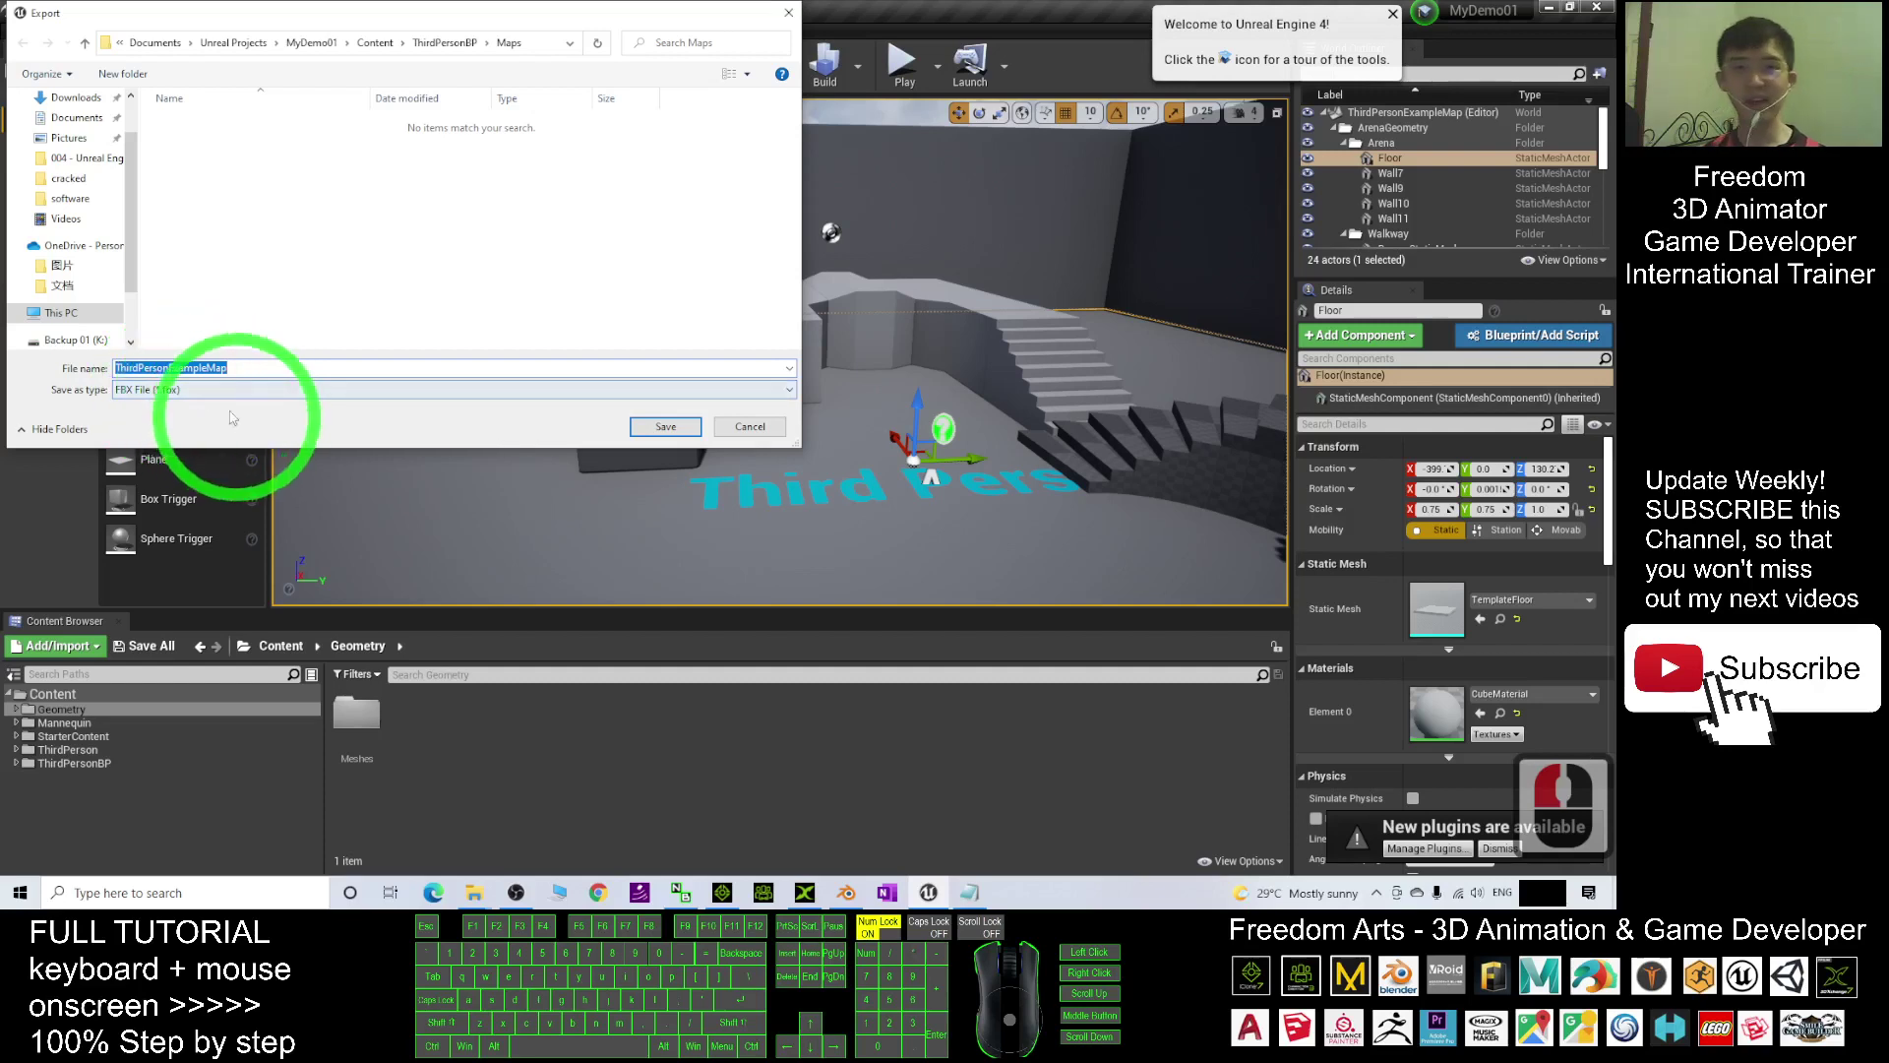
left_click_drag(129, 193, 92, 133)
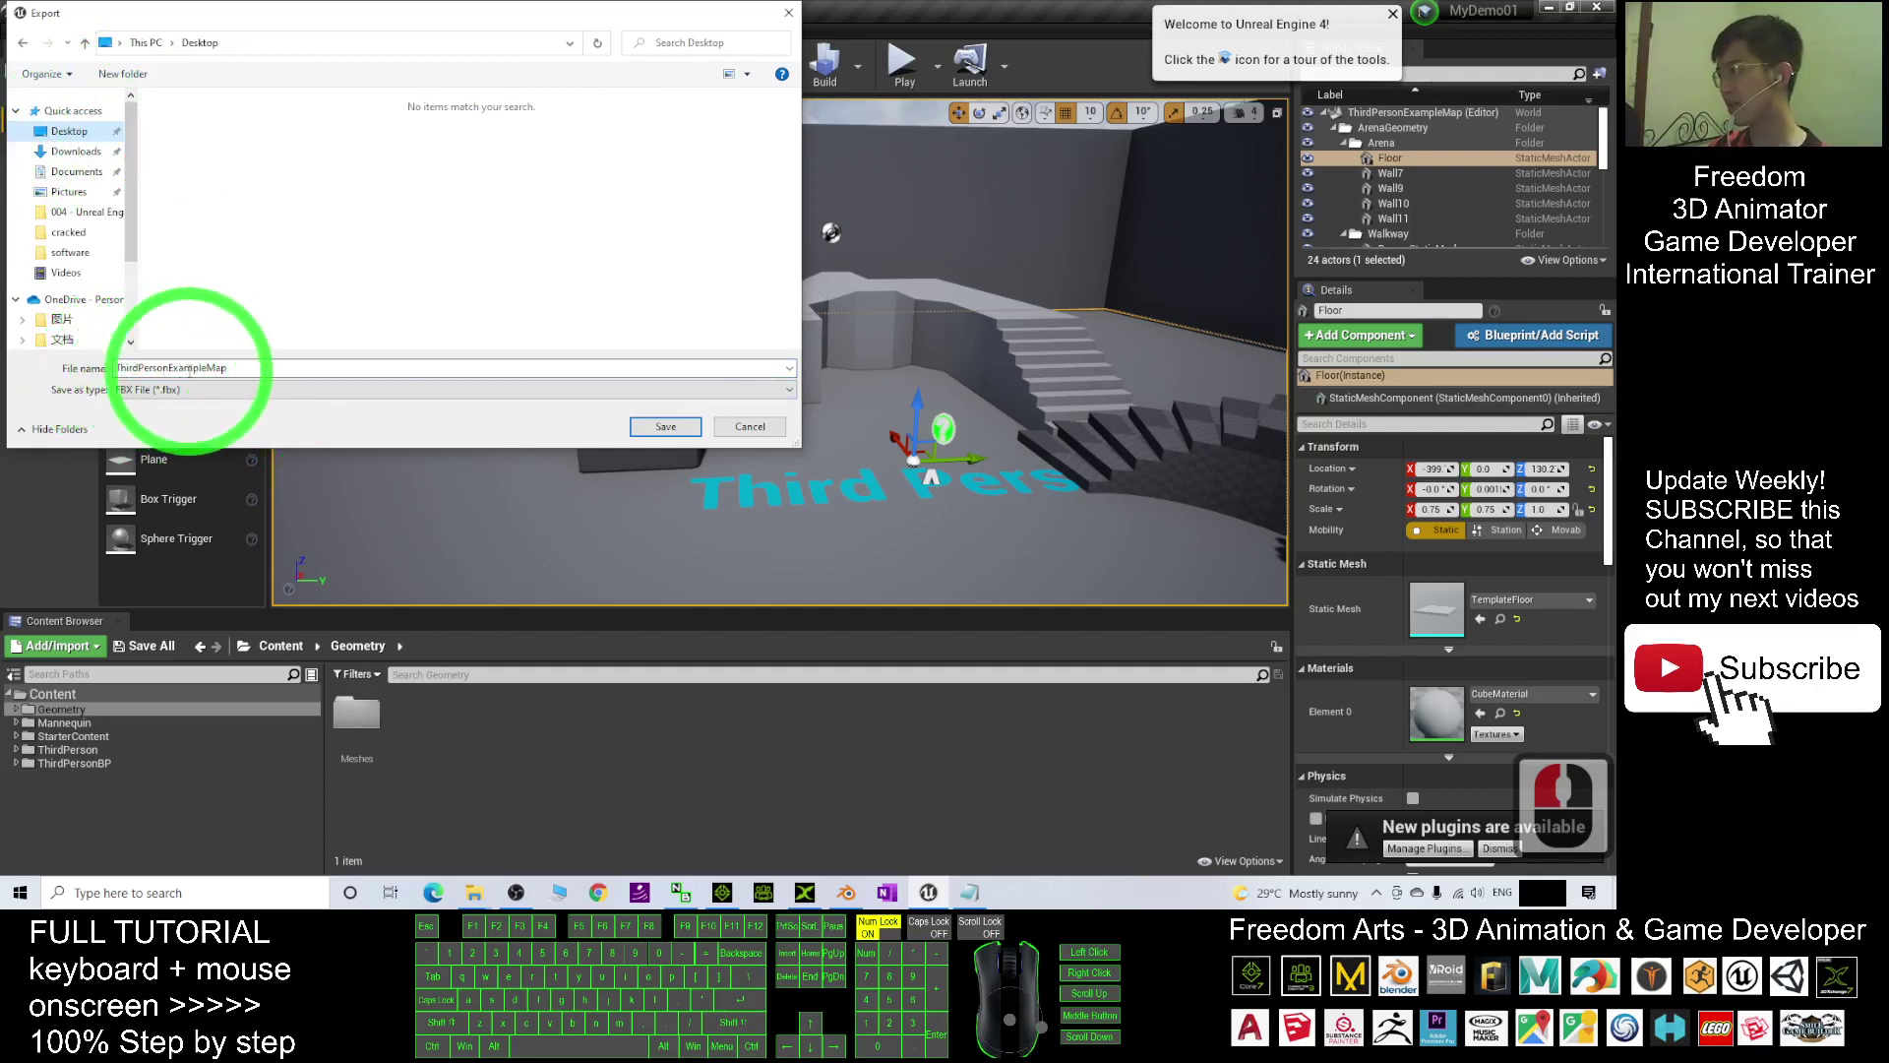
left_click(241, 322)
type("my terrain 01")
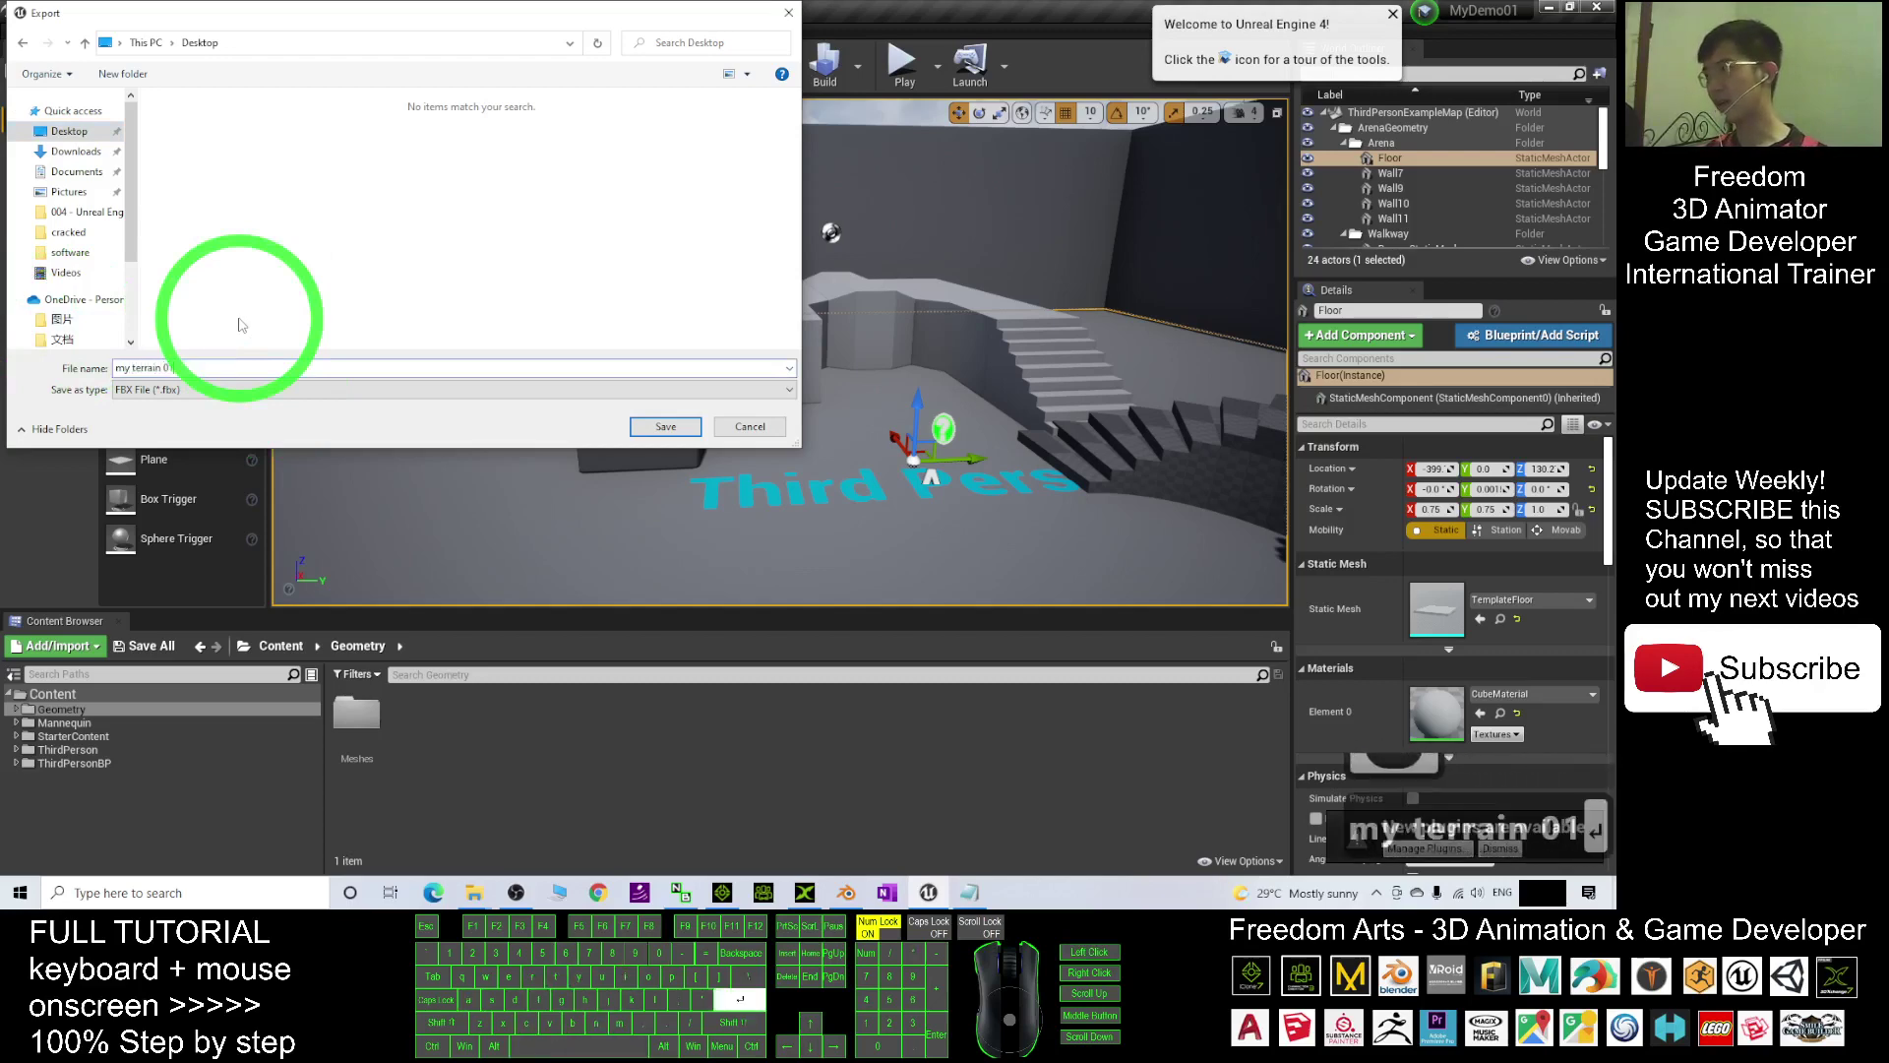
key("Return")
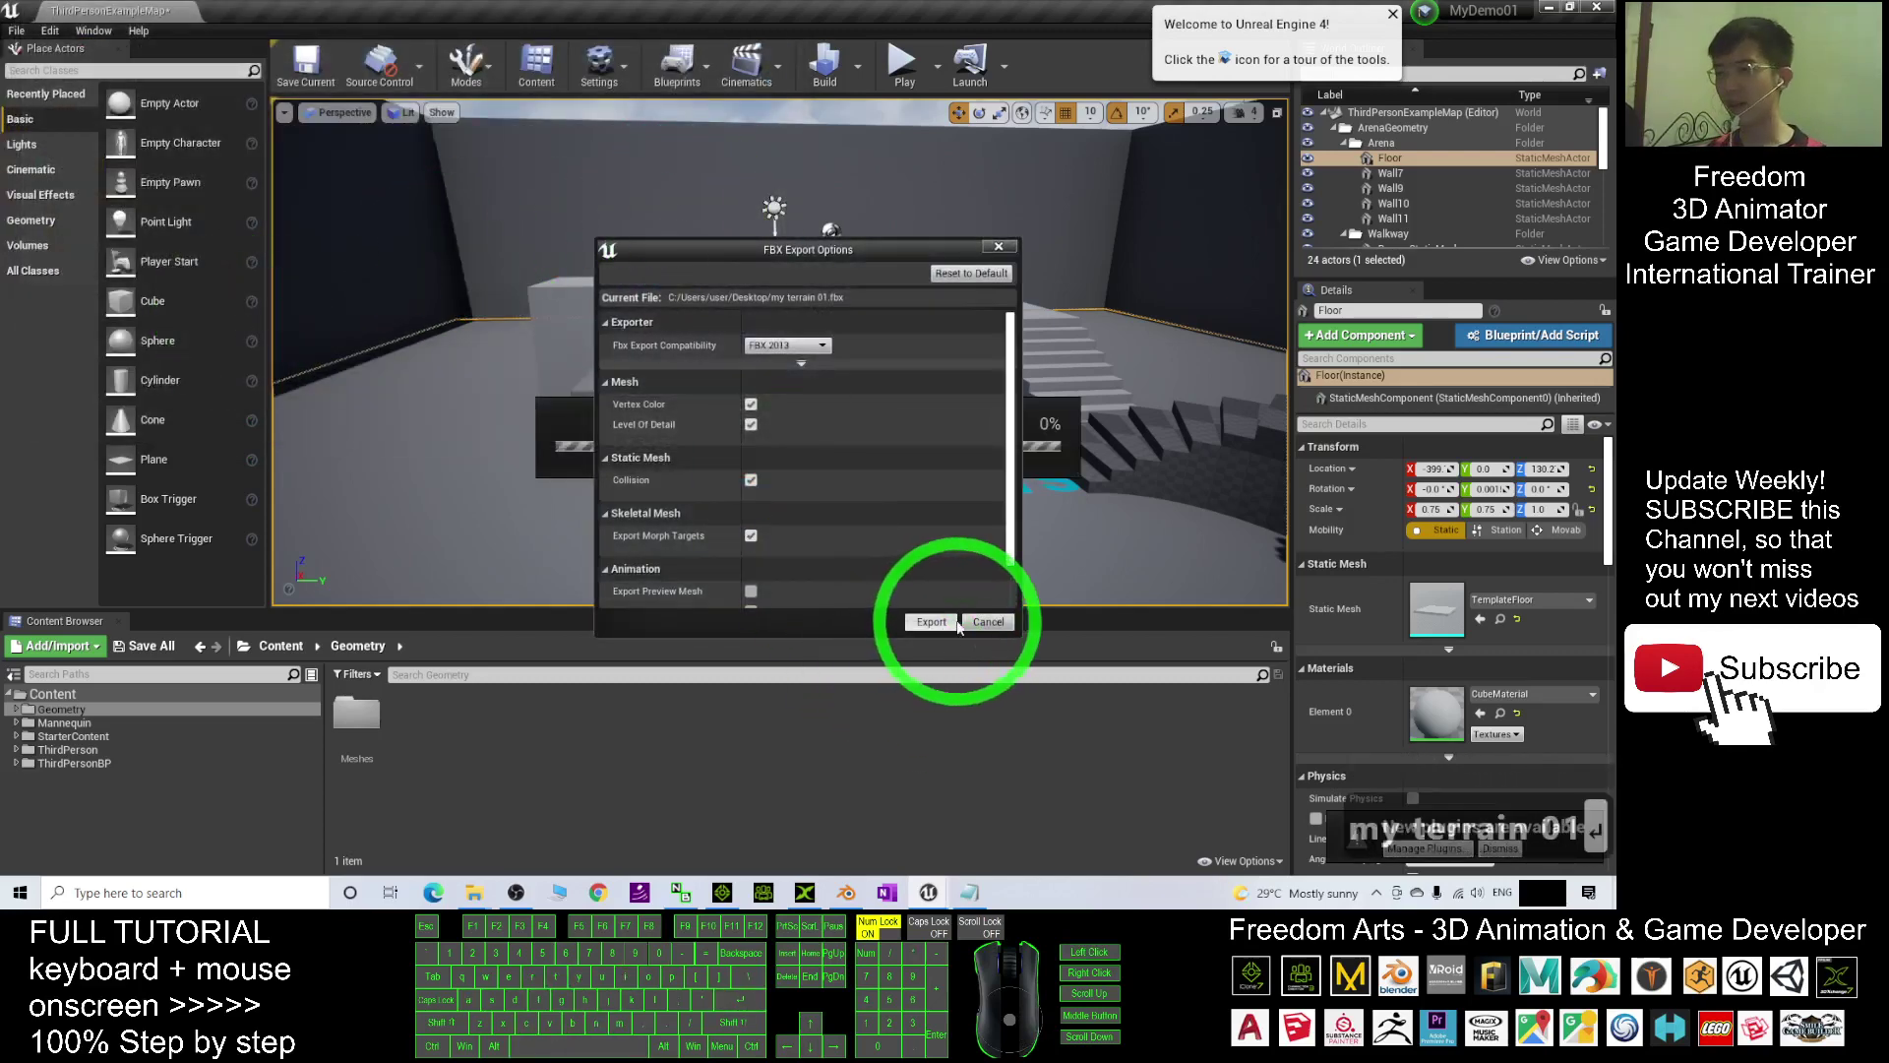
Step: Export the level with the FBX Export Options so the file lands on the Desktop
left_click(933, 621)
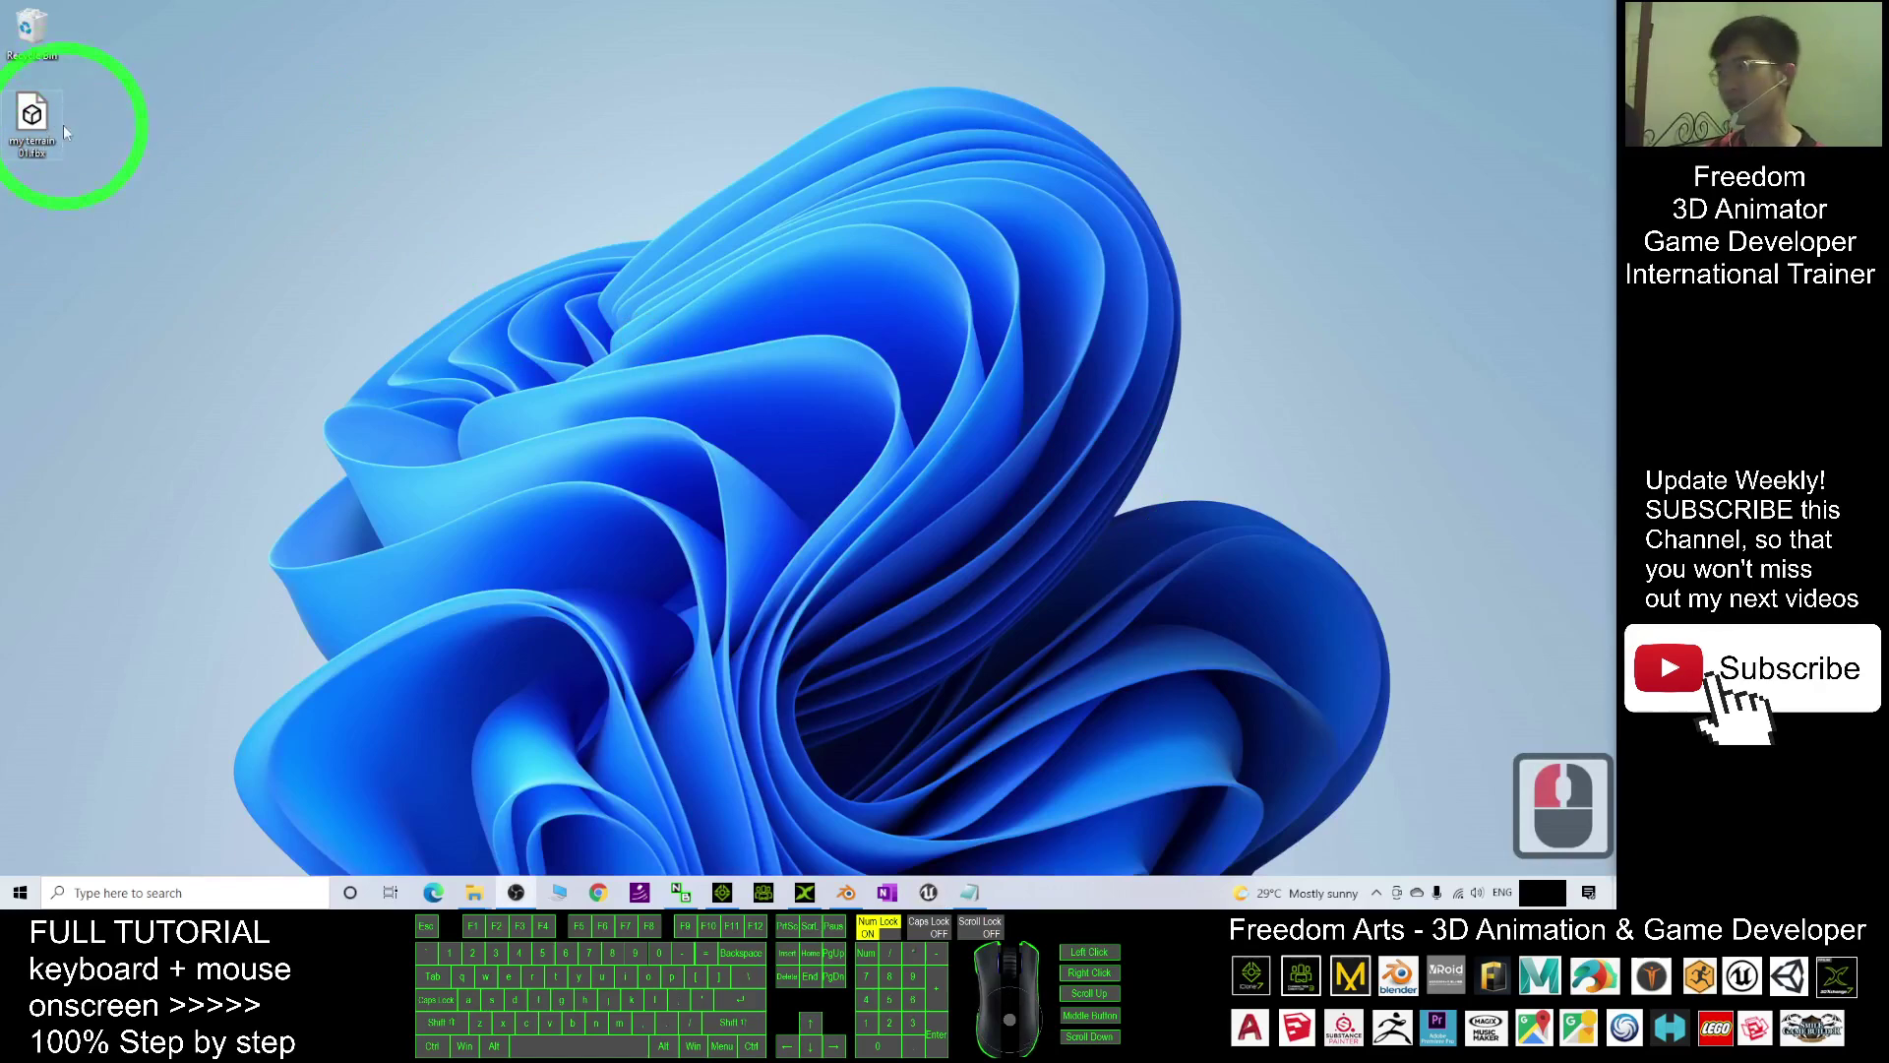
Step: Drop 'my terrain 01' FBX into 3DXchange as a prop, declining the non-standard character conversion
left_click(720, 892)
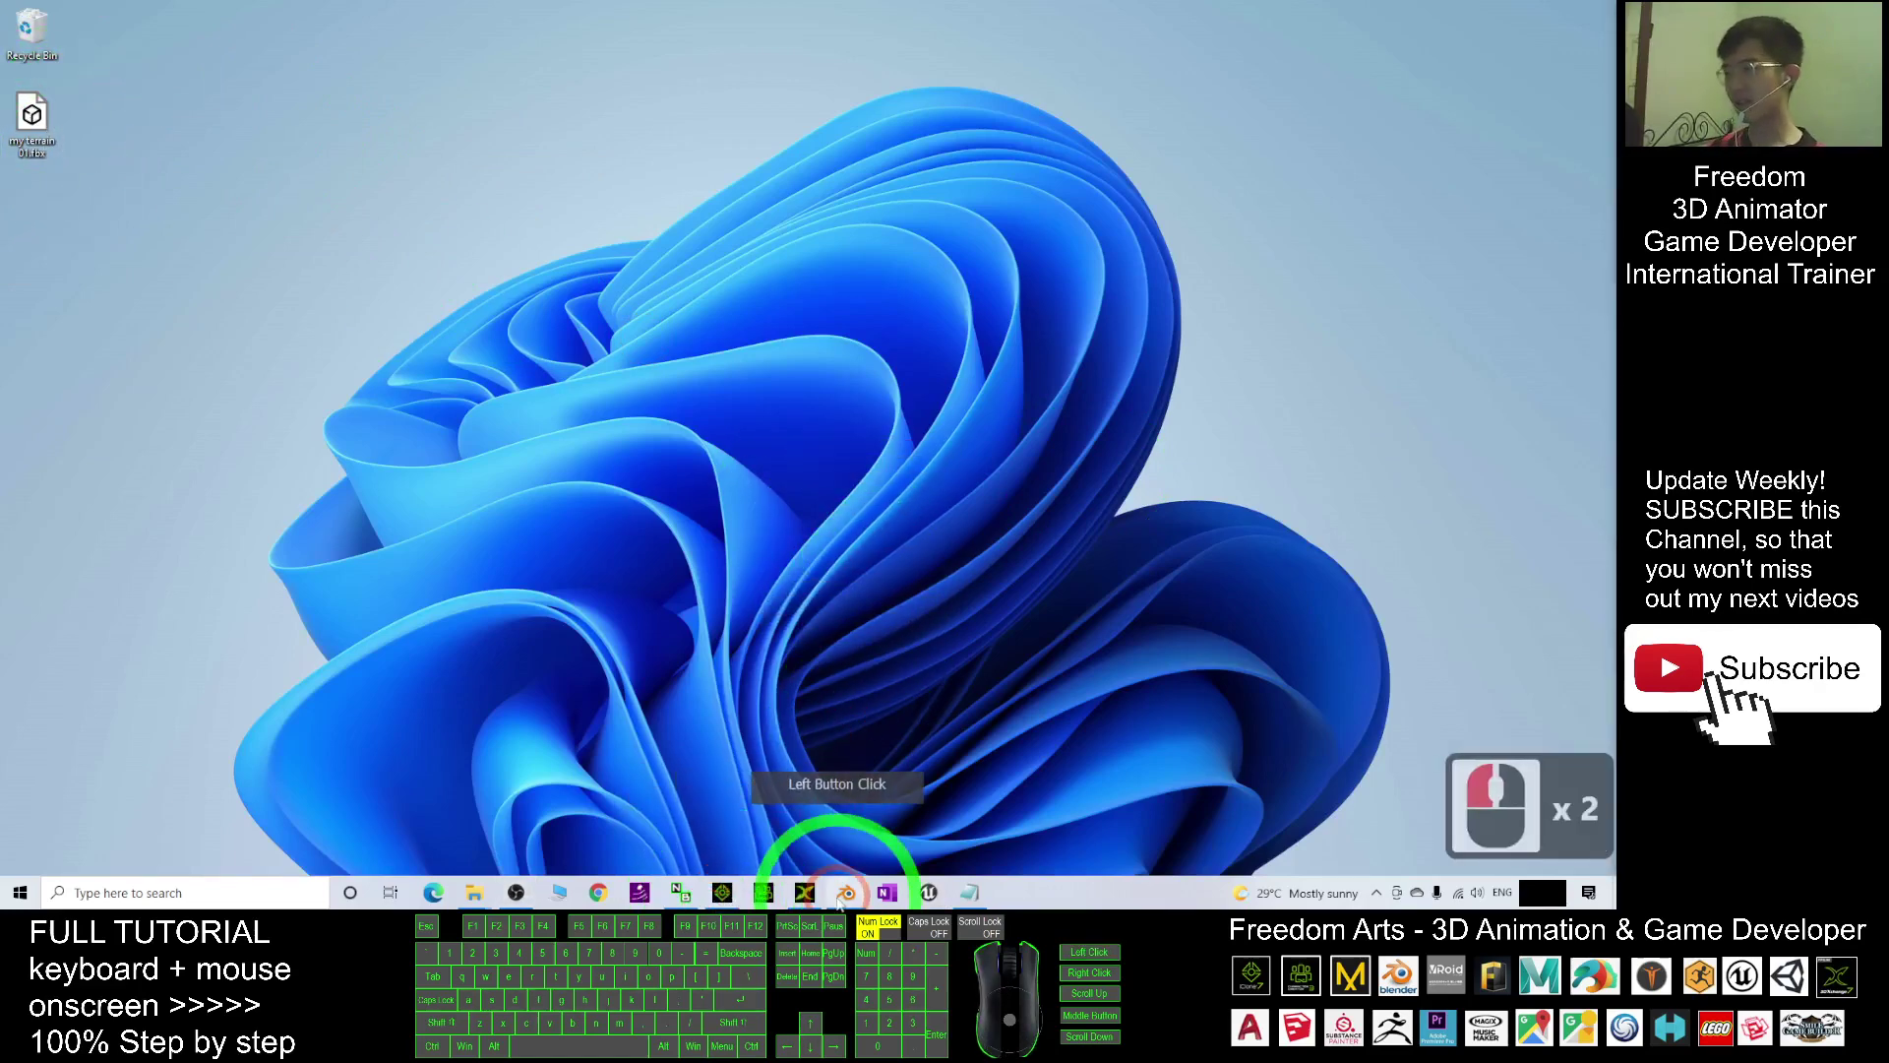
left_click(804, 892)
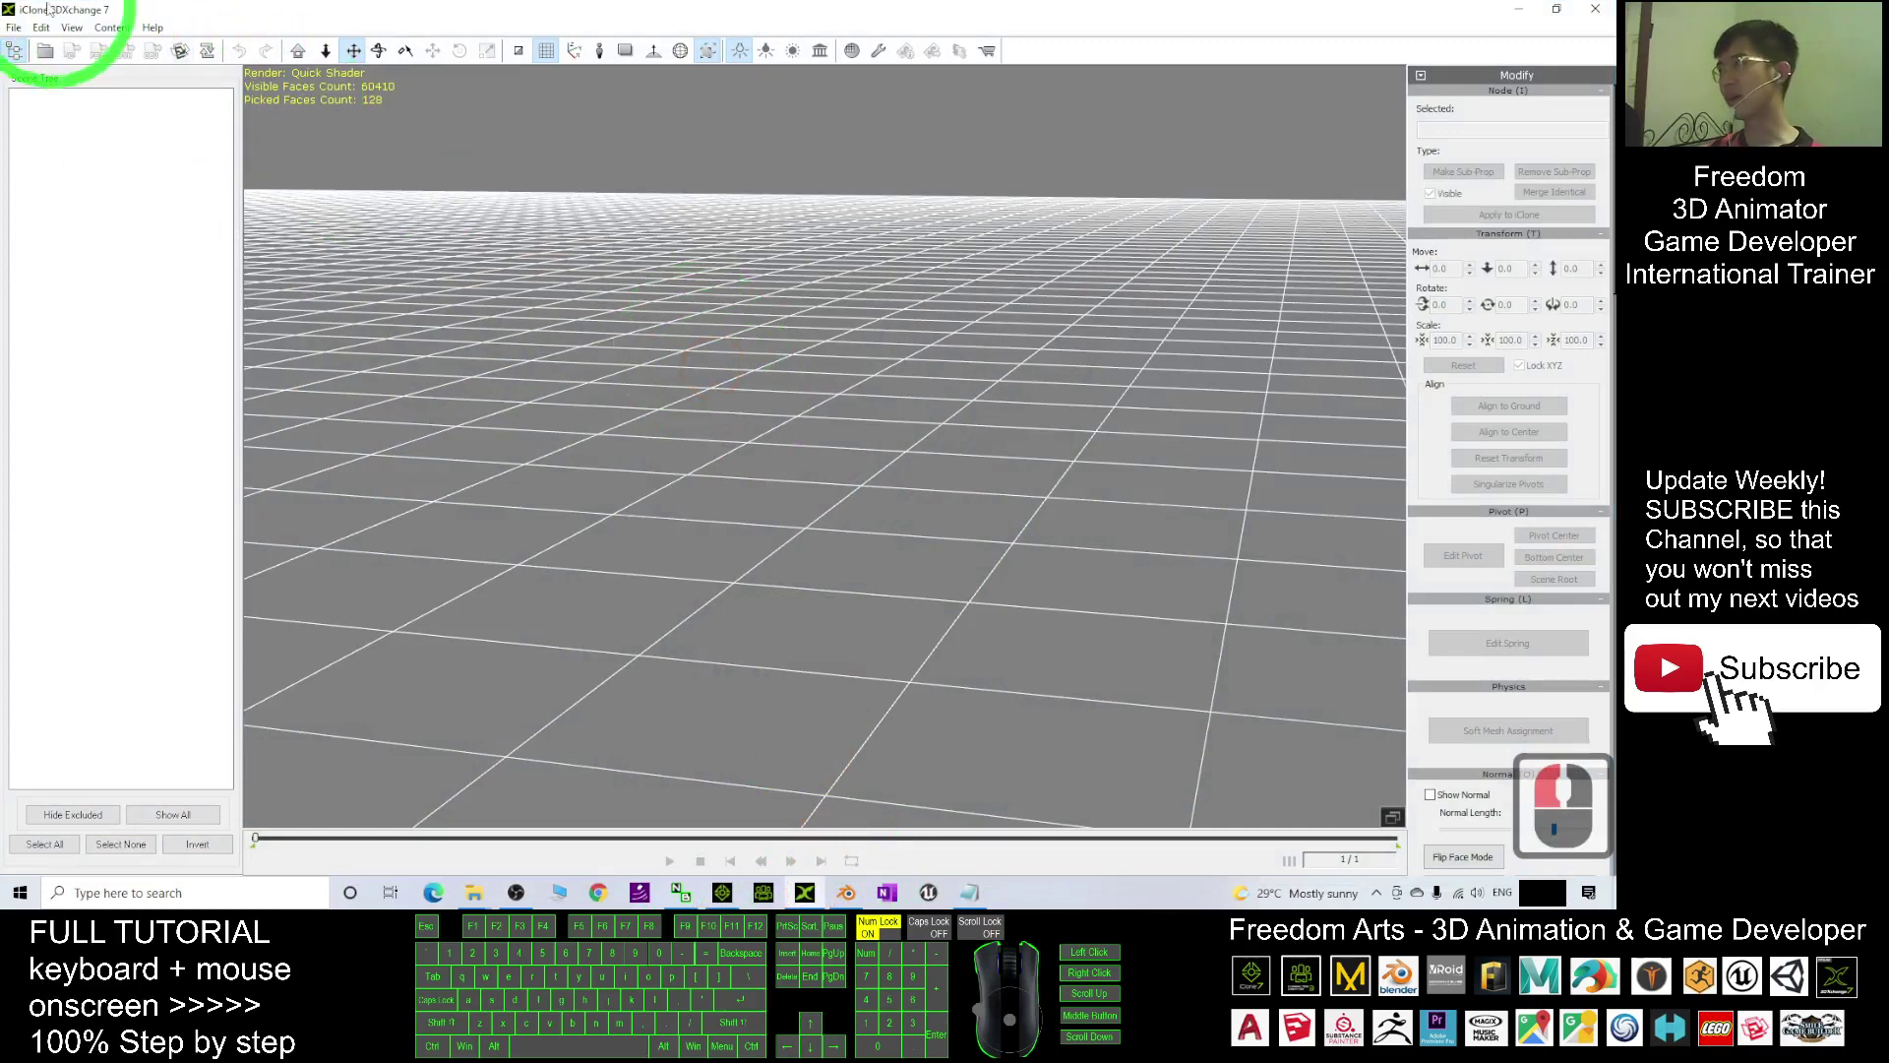
left_click_drag(510, 7, 723, 89)
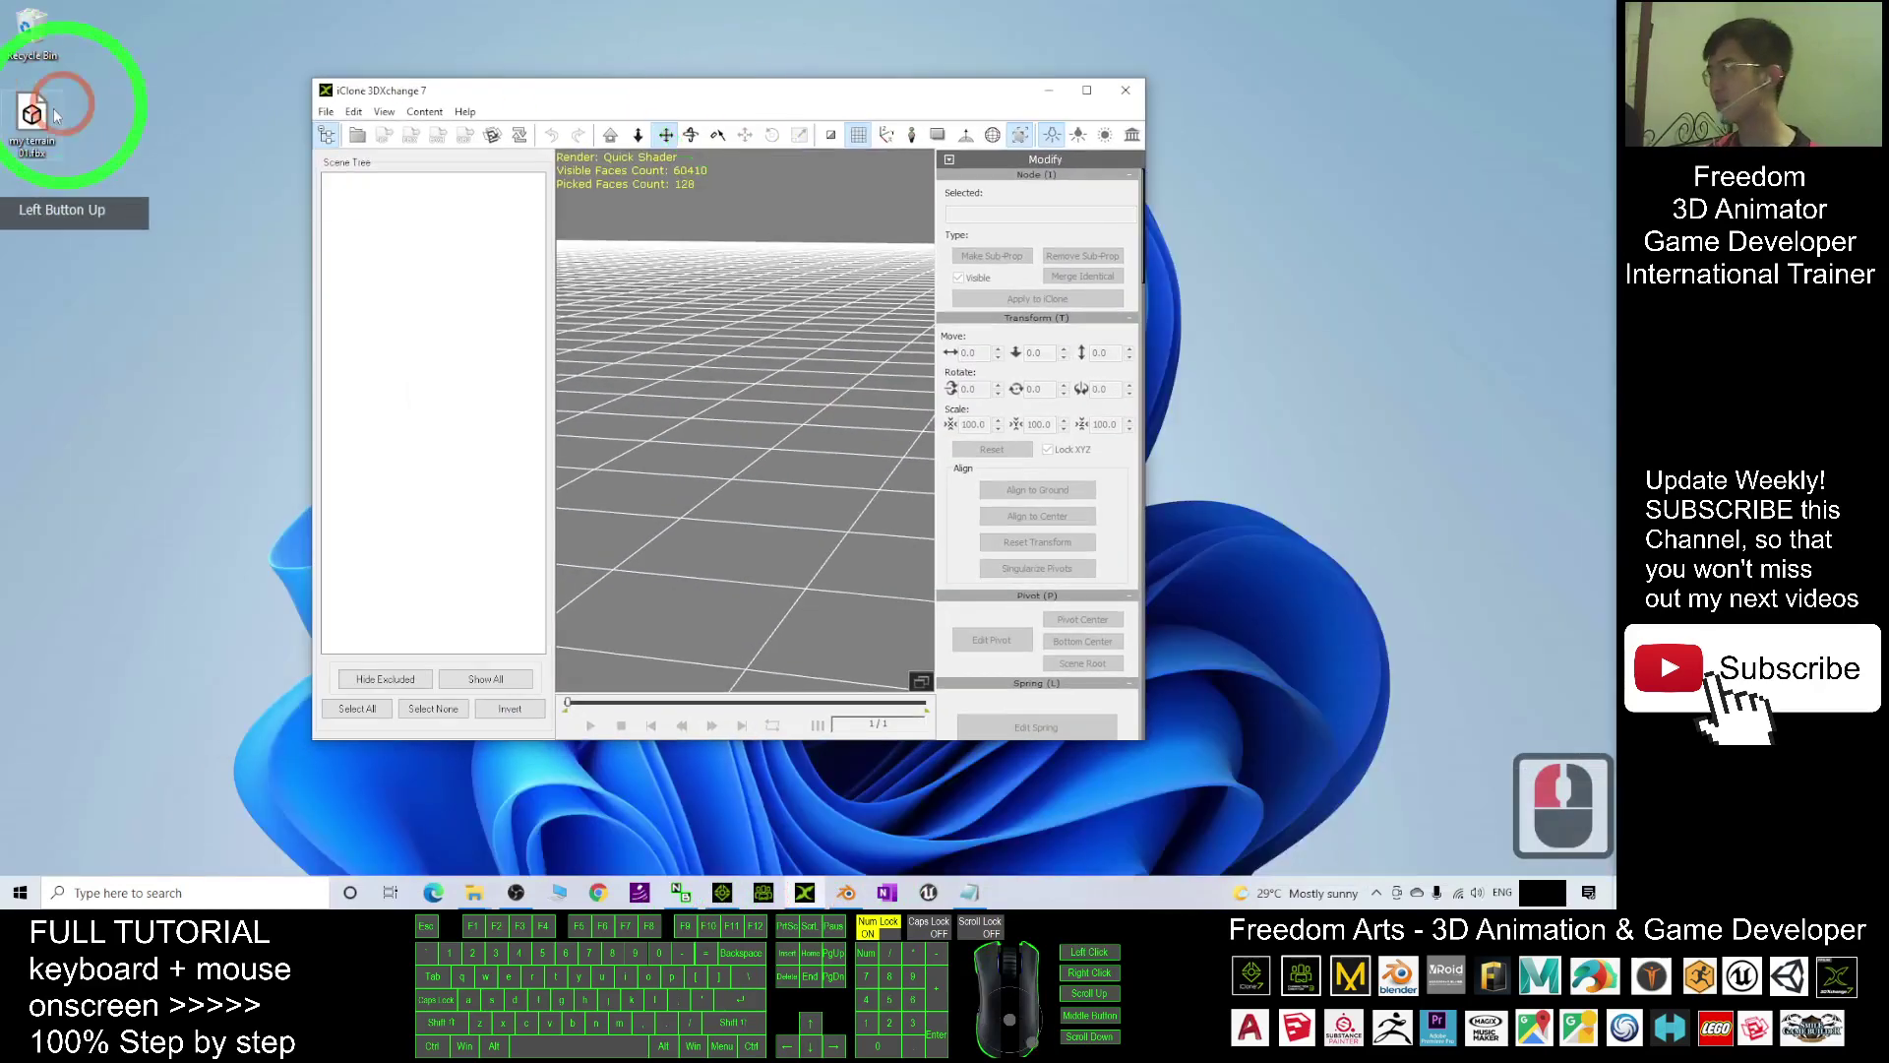
left_click_drag(34, 115, 768, 414)
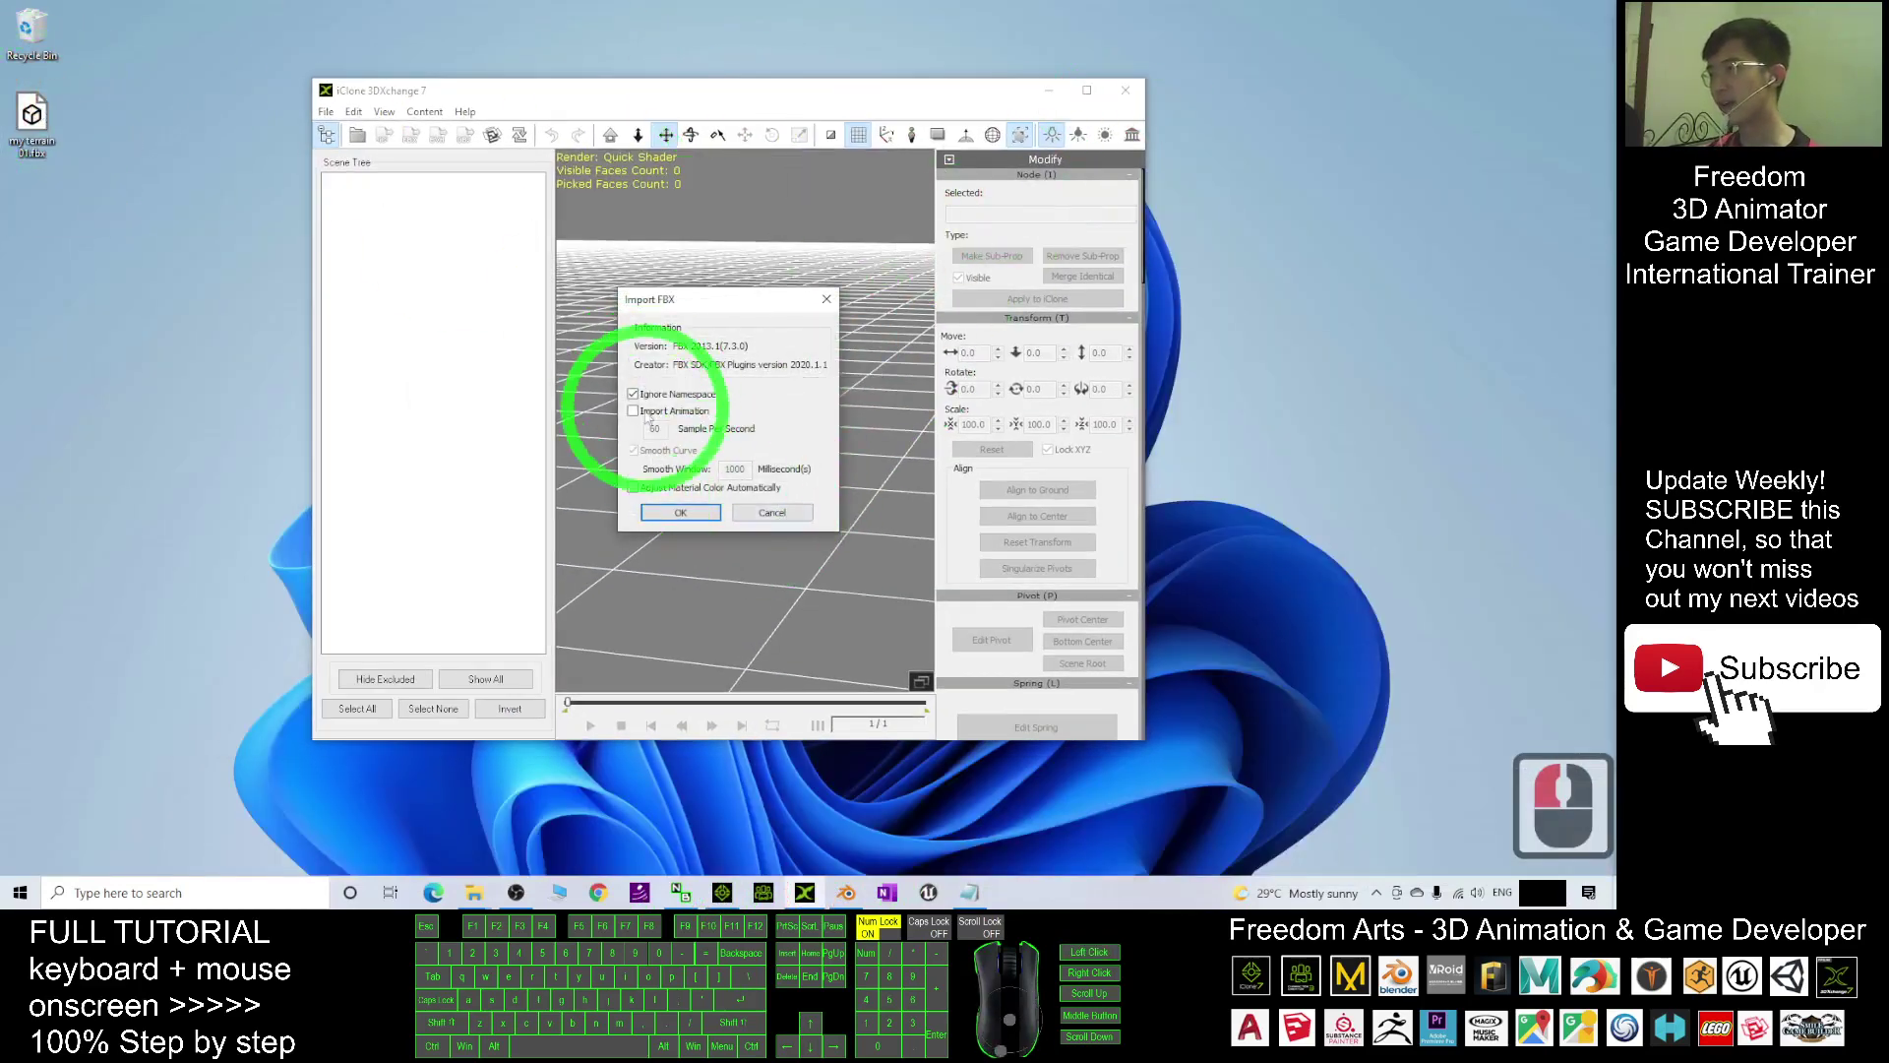
left_click(679, 512)
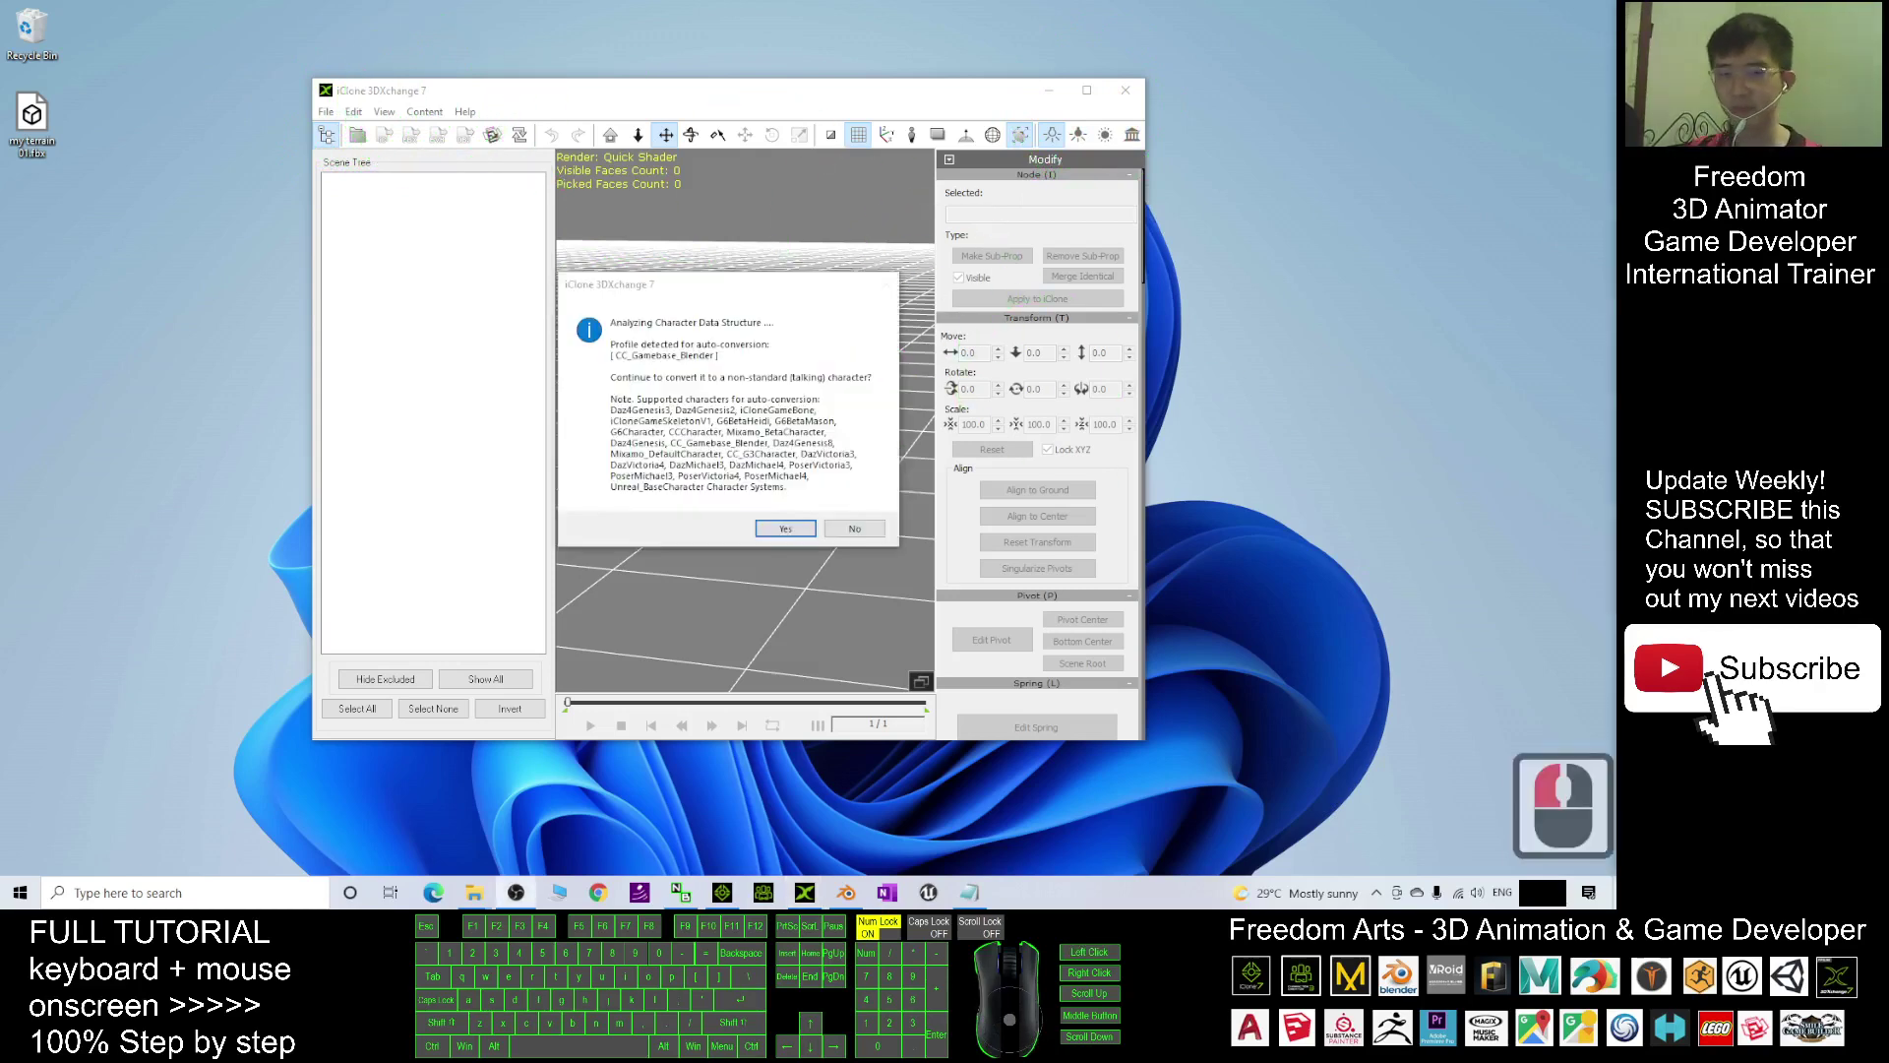
left_click(738, 425)
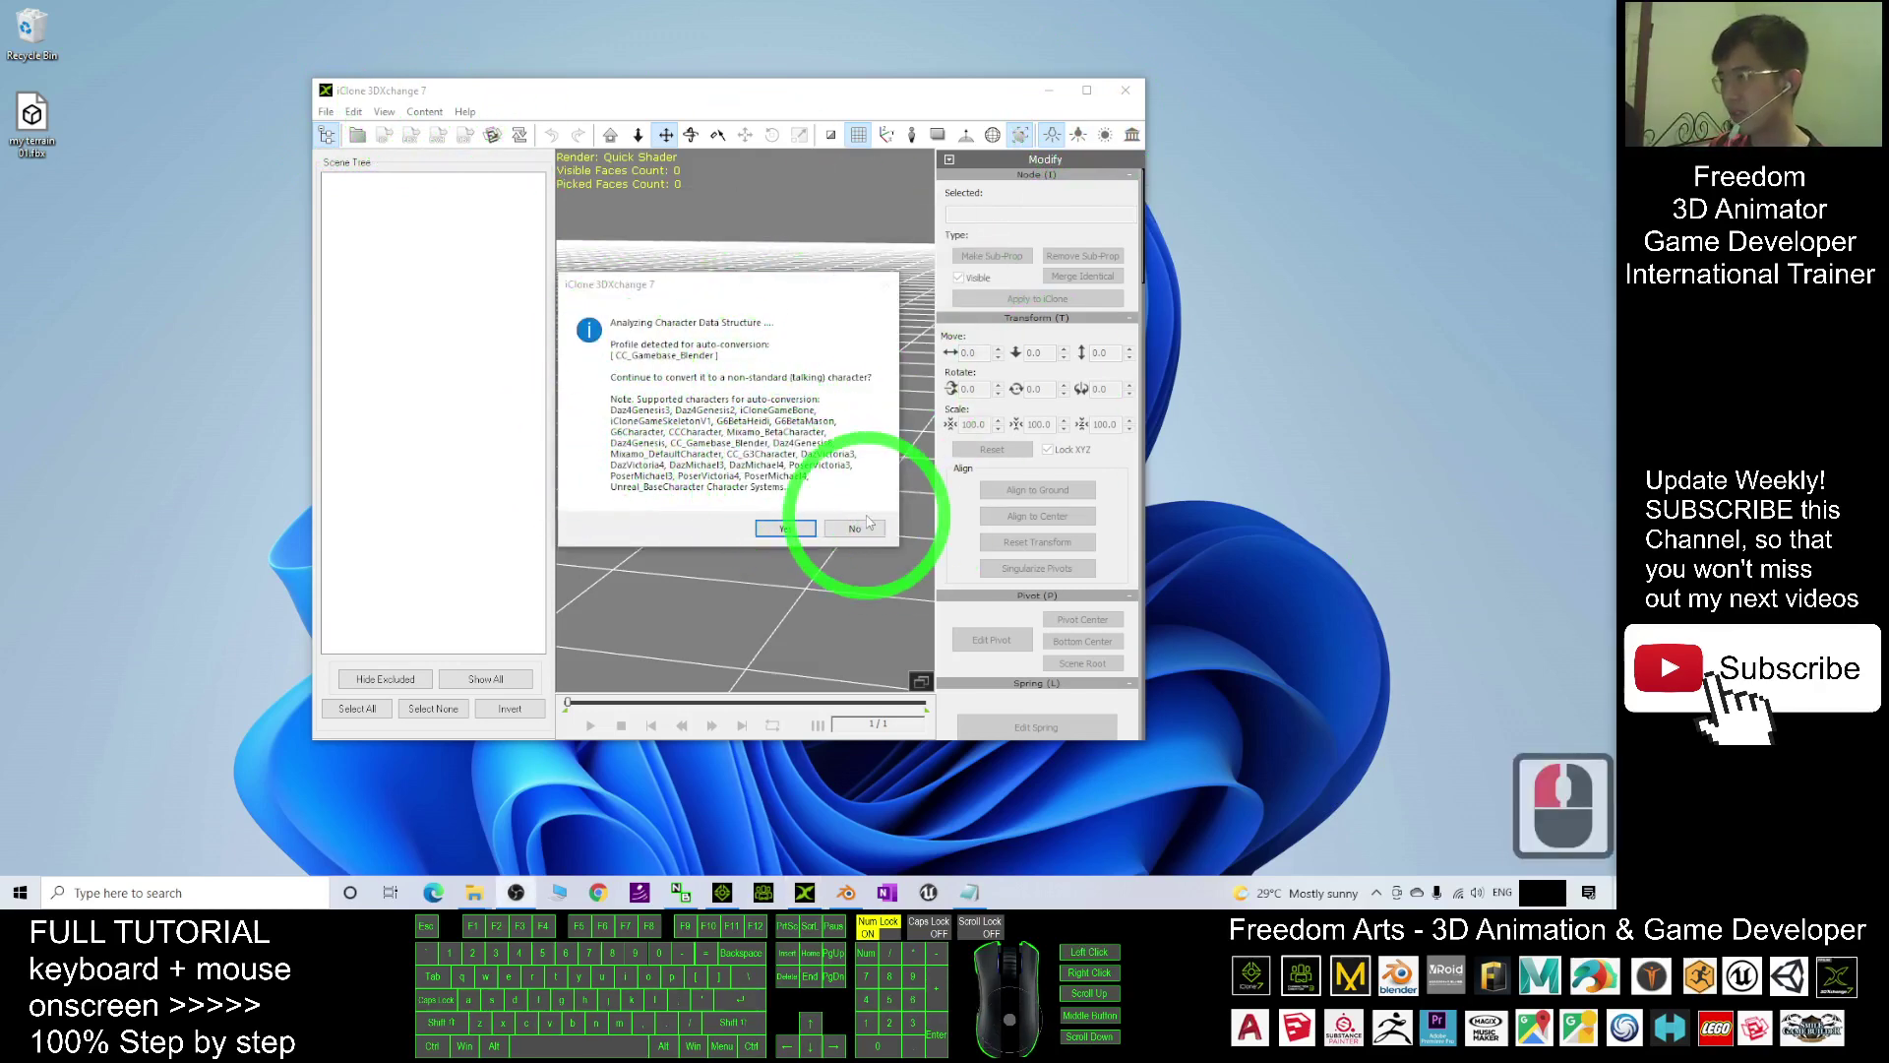
left_click(863, 533)
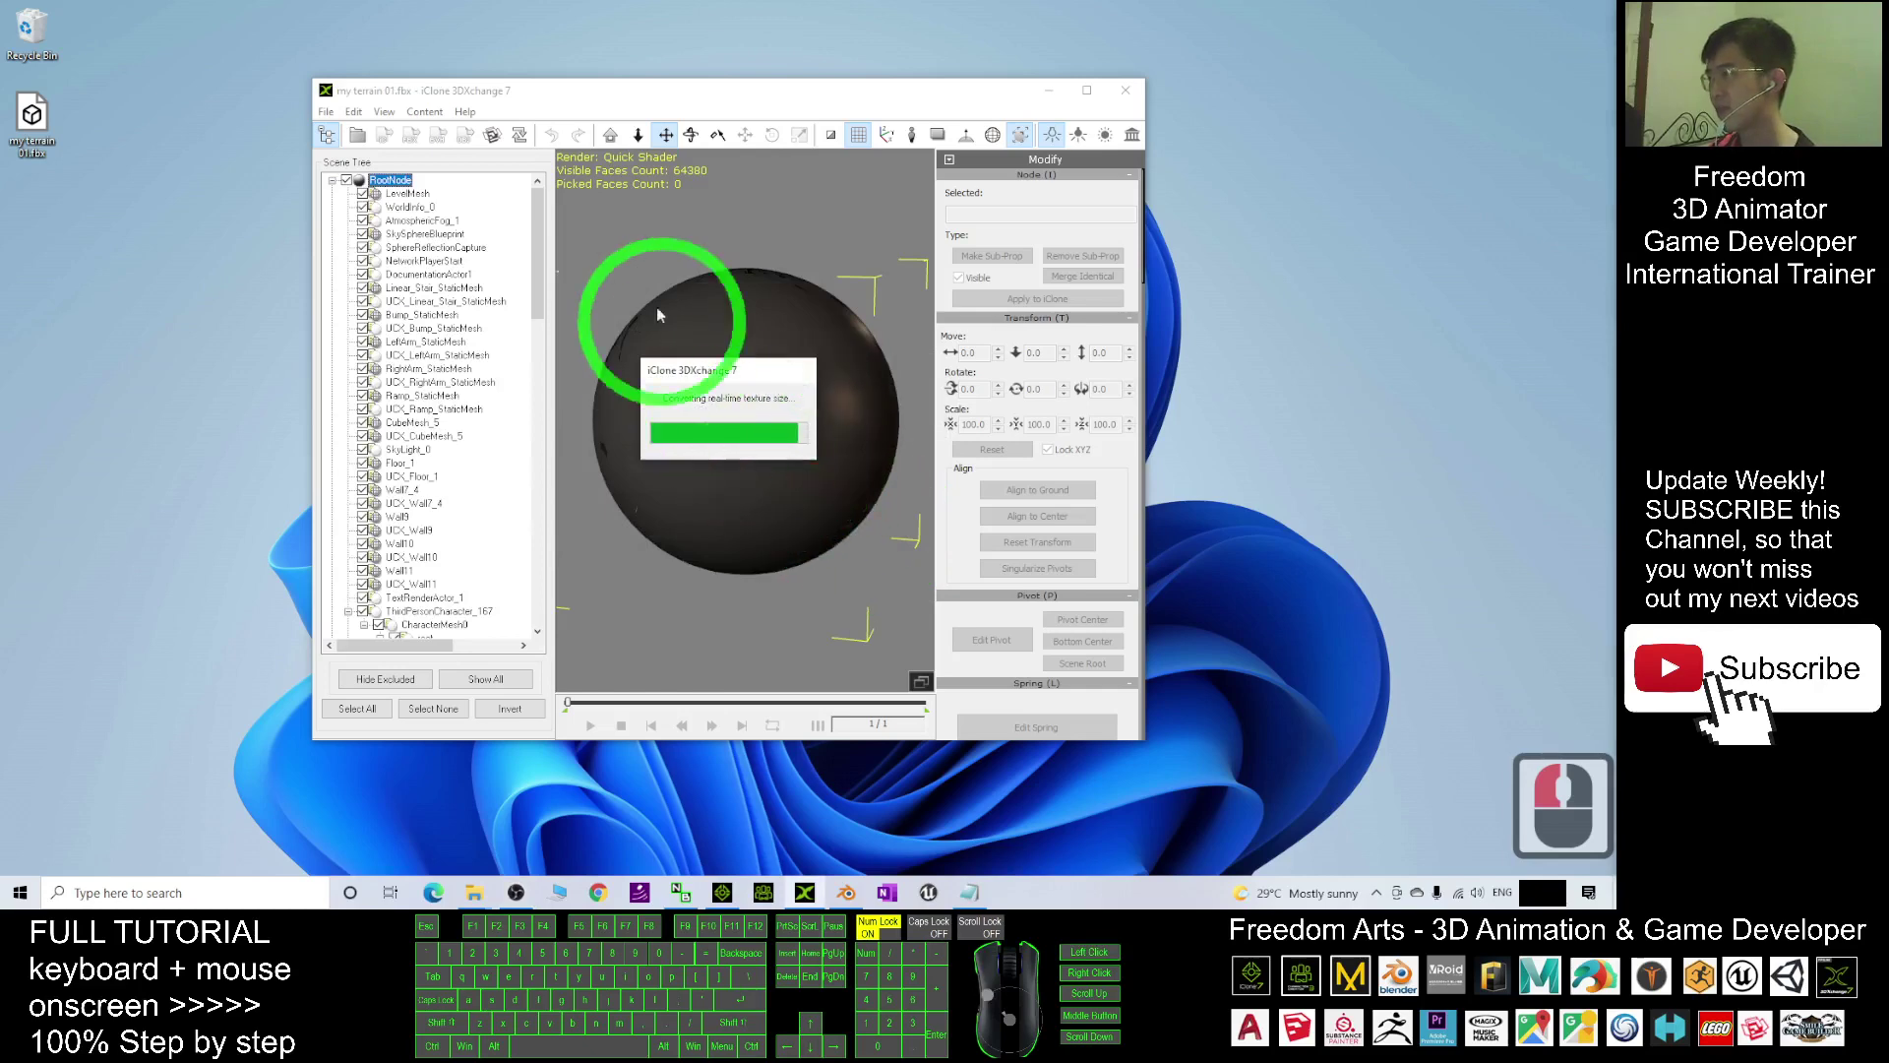
Step: Hide the SkySphereBlueprint sky sphere so the imported room shows
left_click(1088, 92)
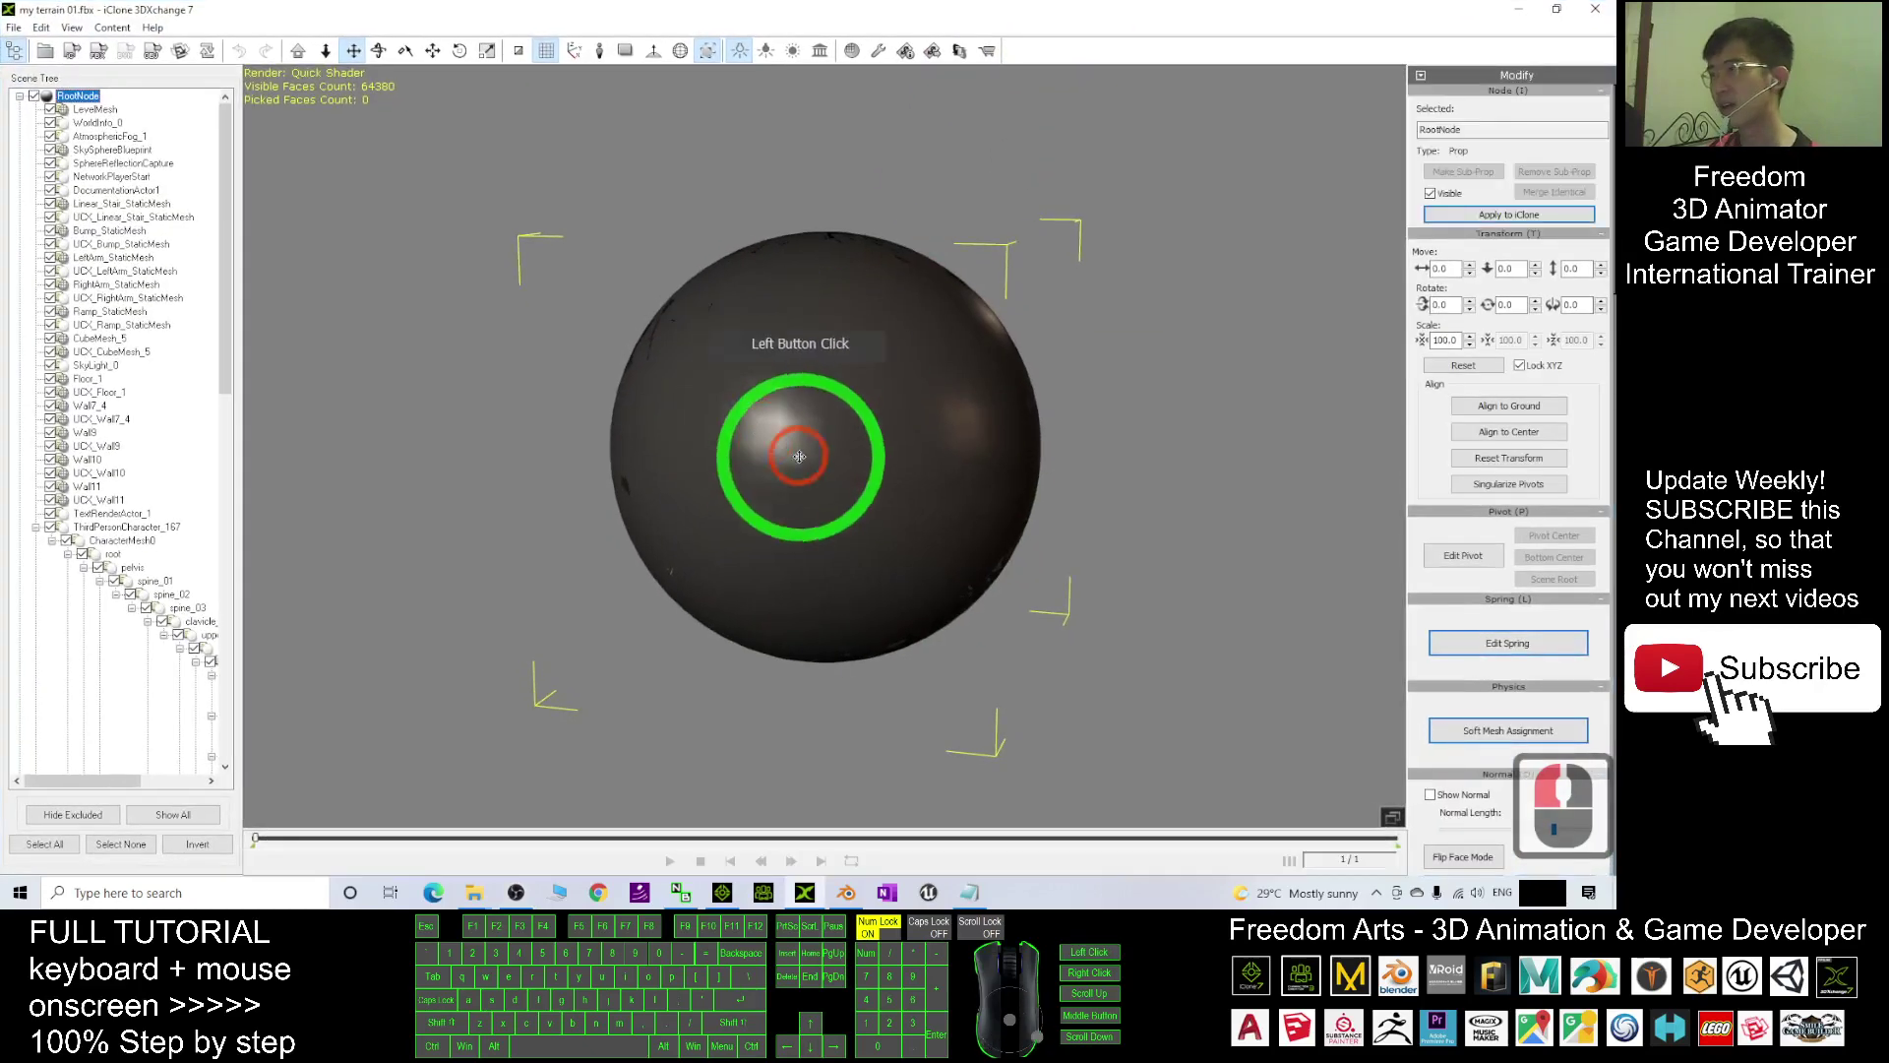
left_click_drag(873, 444, 650, 476)
left_click(652, 475)
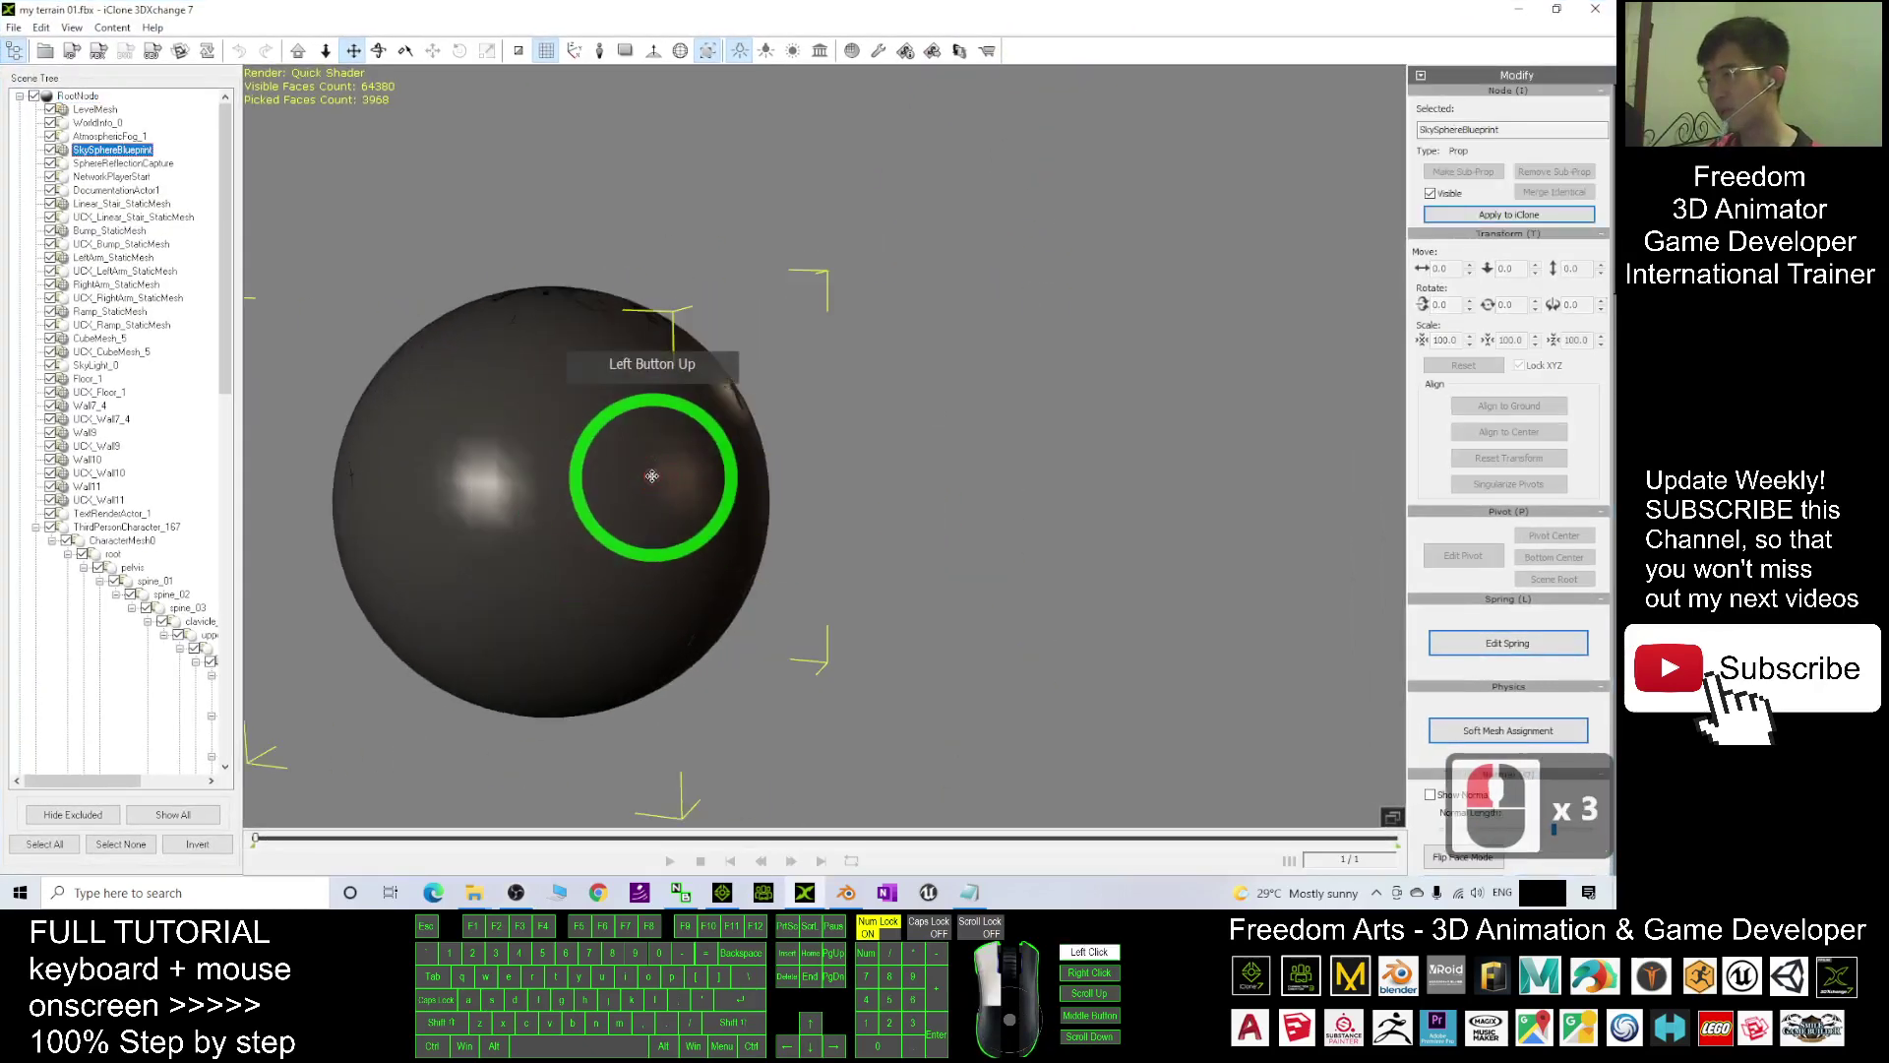
left_click(606, 444)
left_click(522, 497)
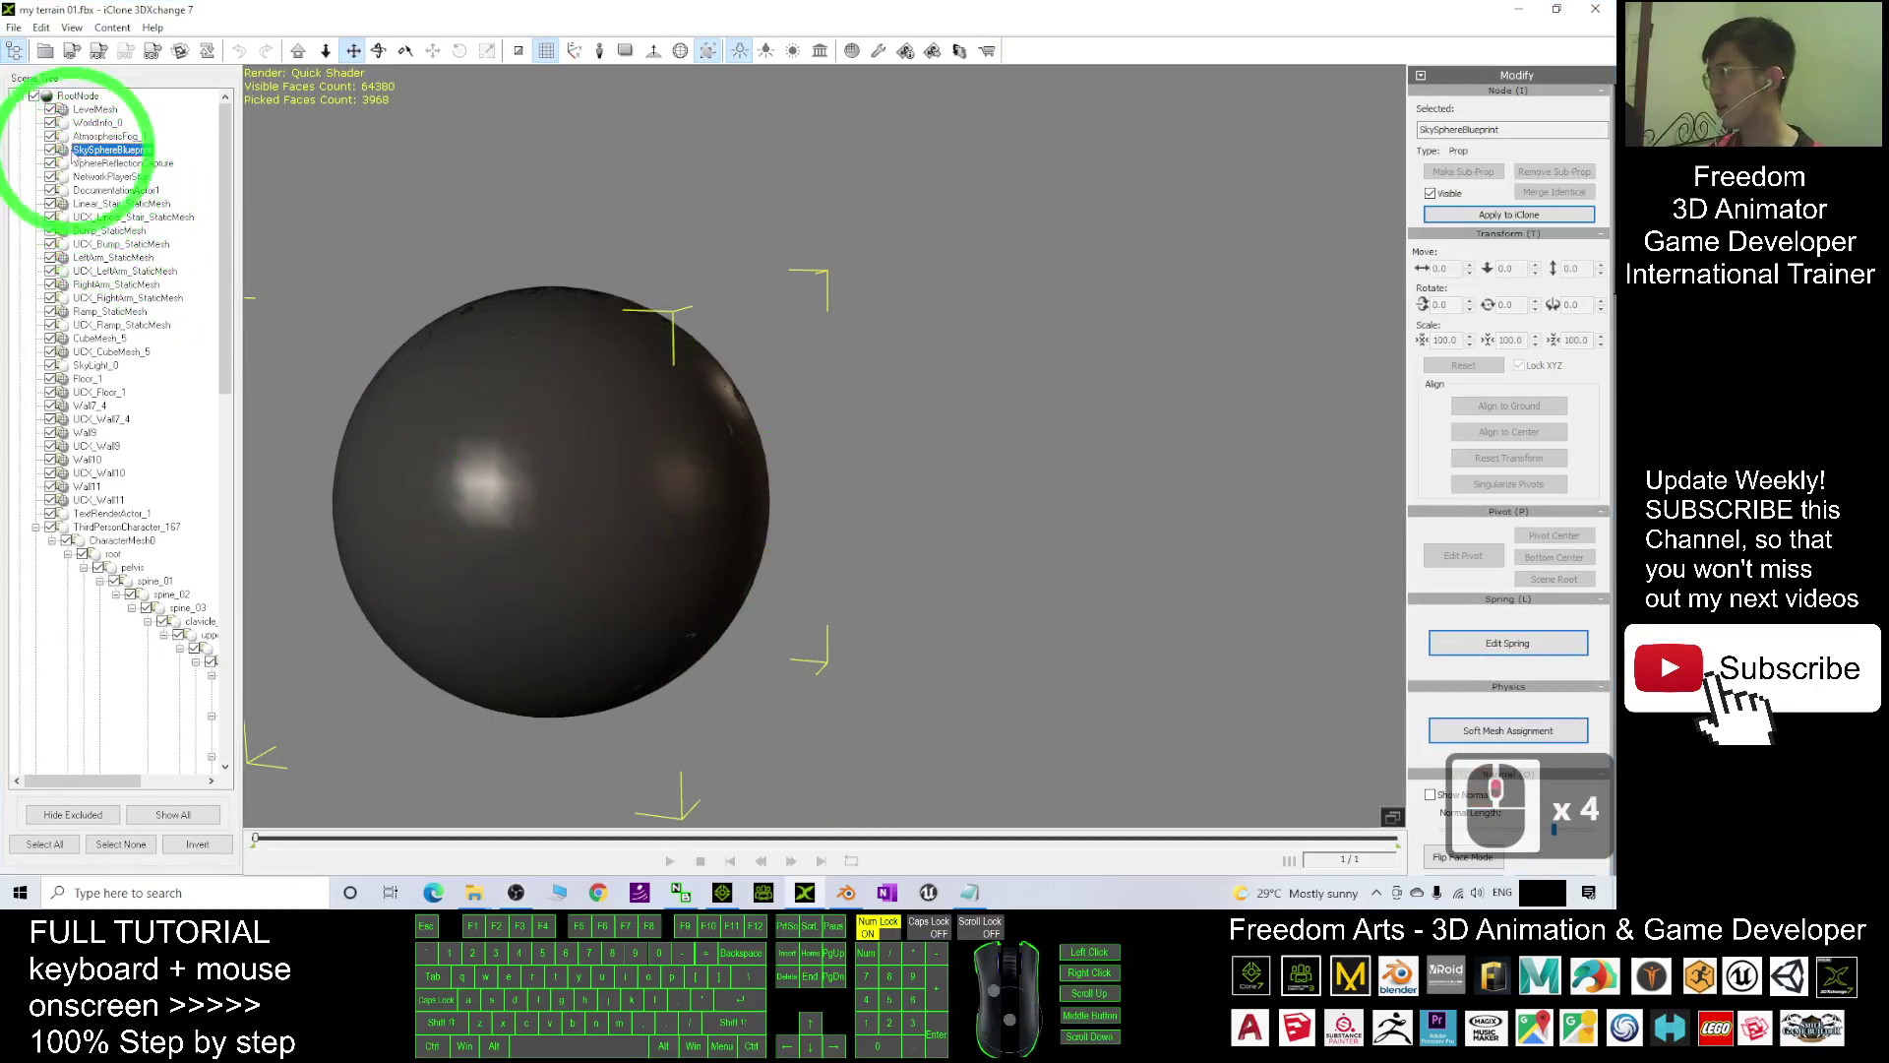
left_click(56, 148)
left_click(591, 252)
left_click(620, 472)
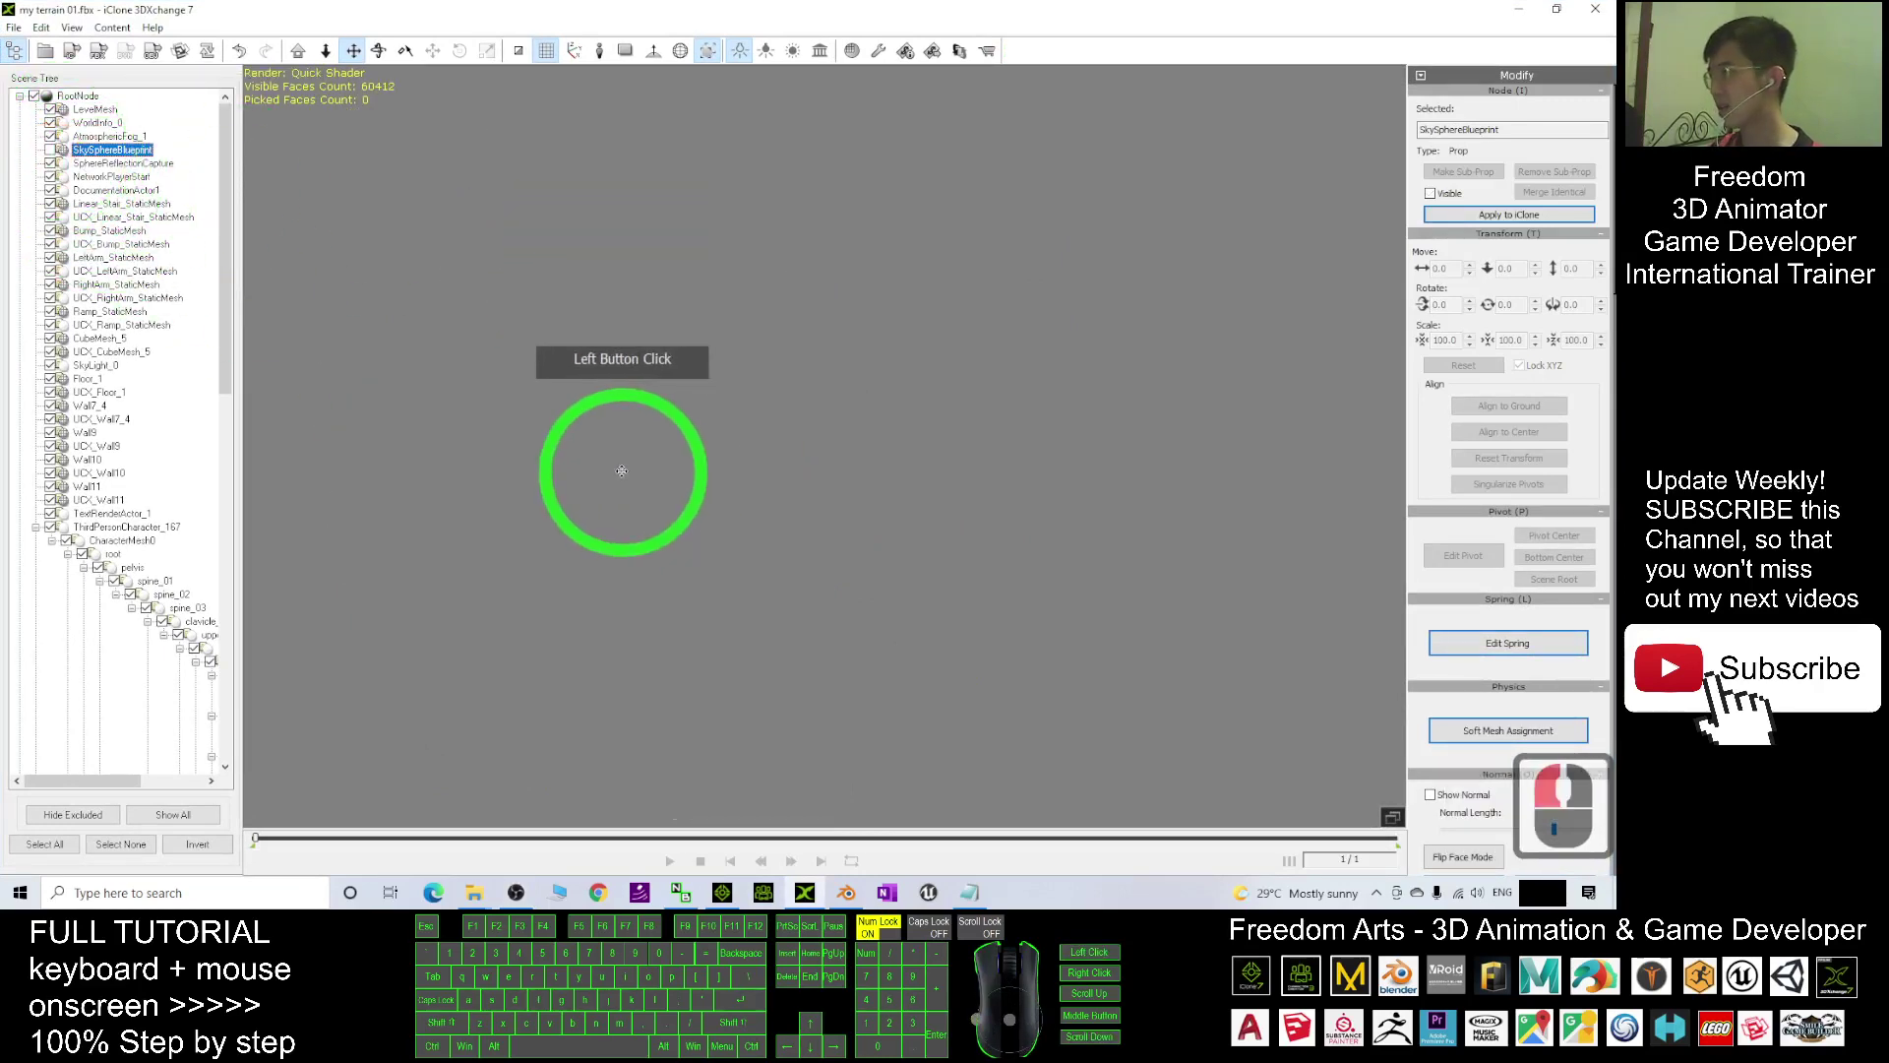
Step: Select Floor_1 and look over the room and staircase from several angles
left_click(92, 379)
left_click_drag(1173, 435, 879, 231)
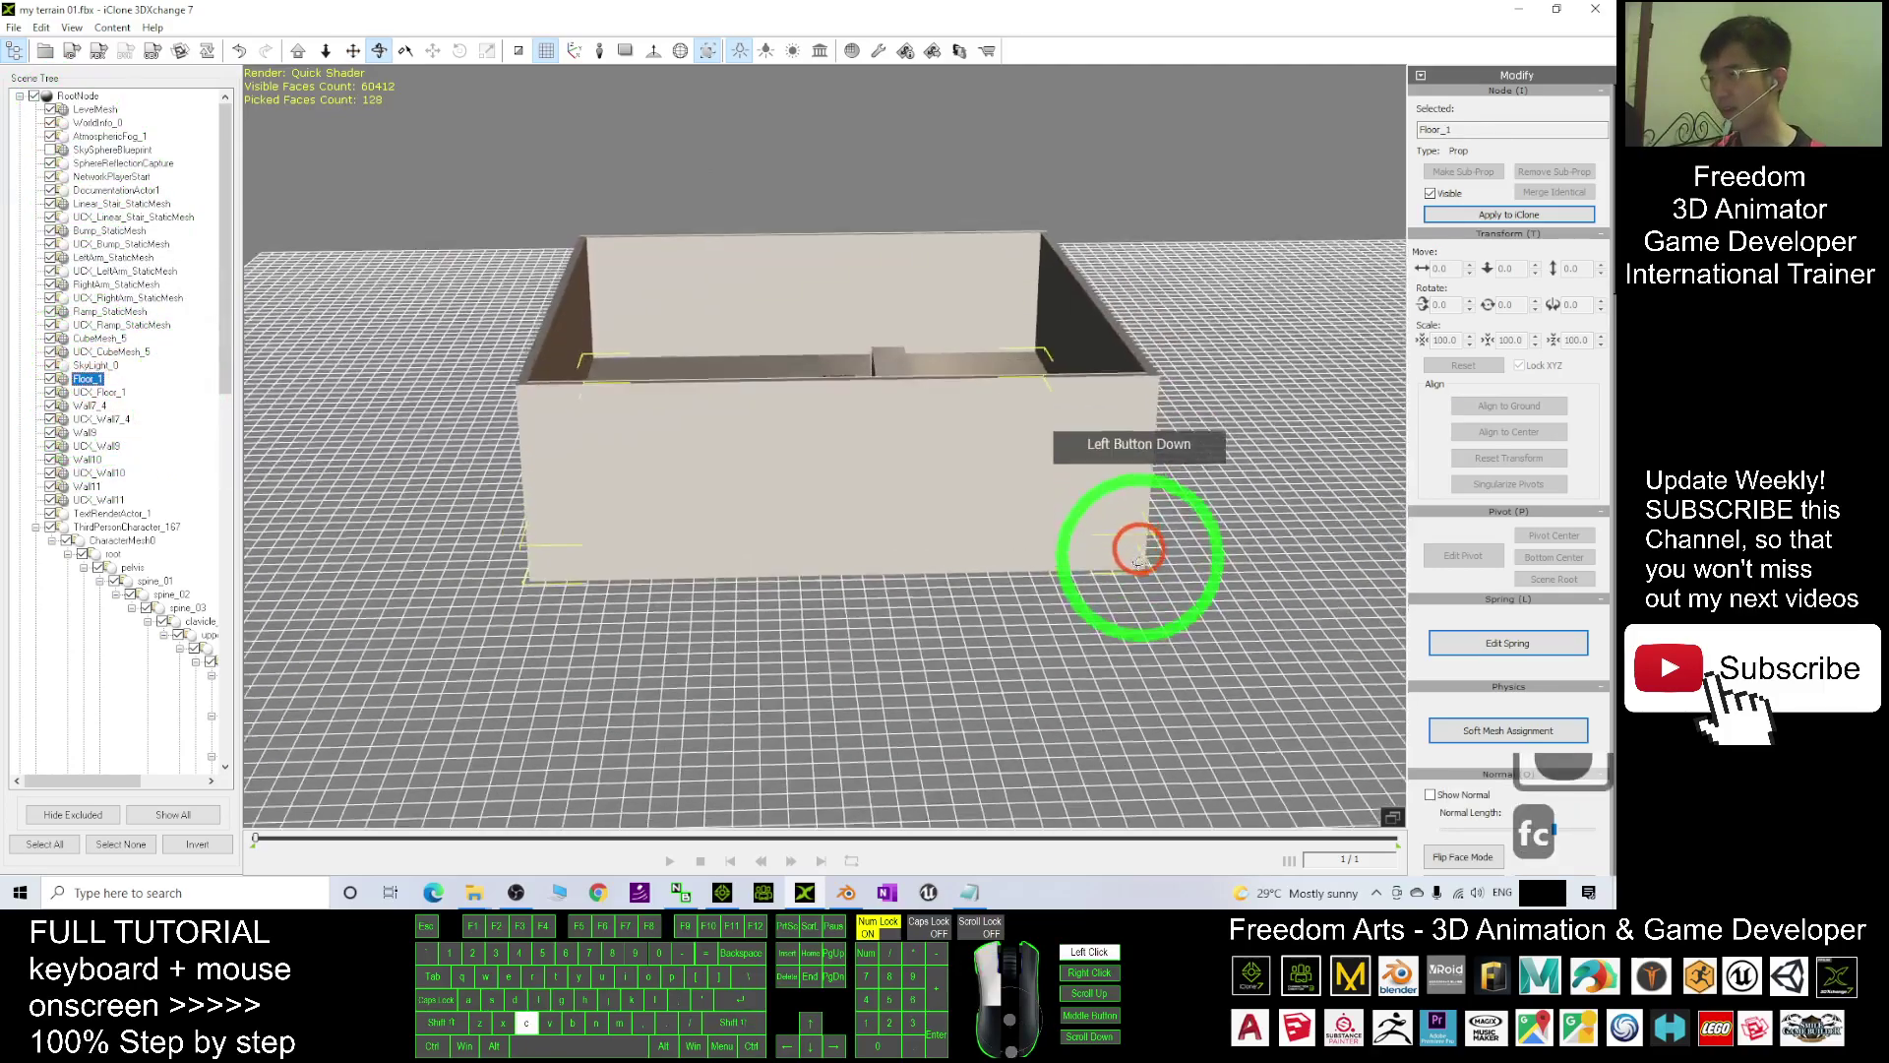
scroll(880, 231, "up", 8)
mouse_move(945, 503)
left_mouse_down()
mouse_move(1240, 487)
mouse_move(984, 387)
left_mouse_up()
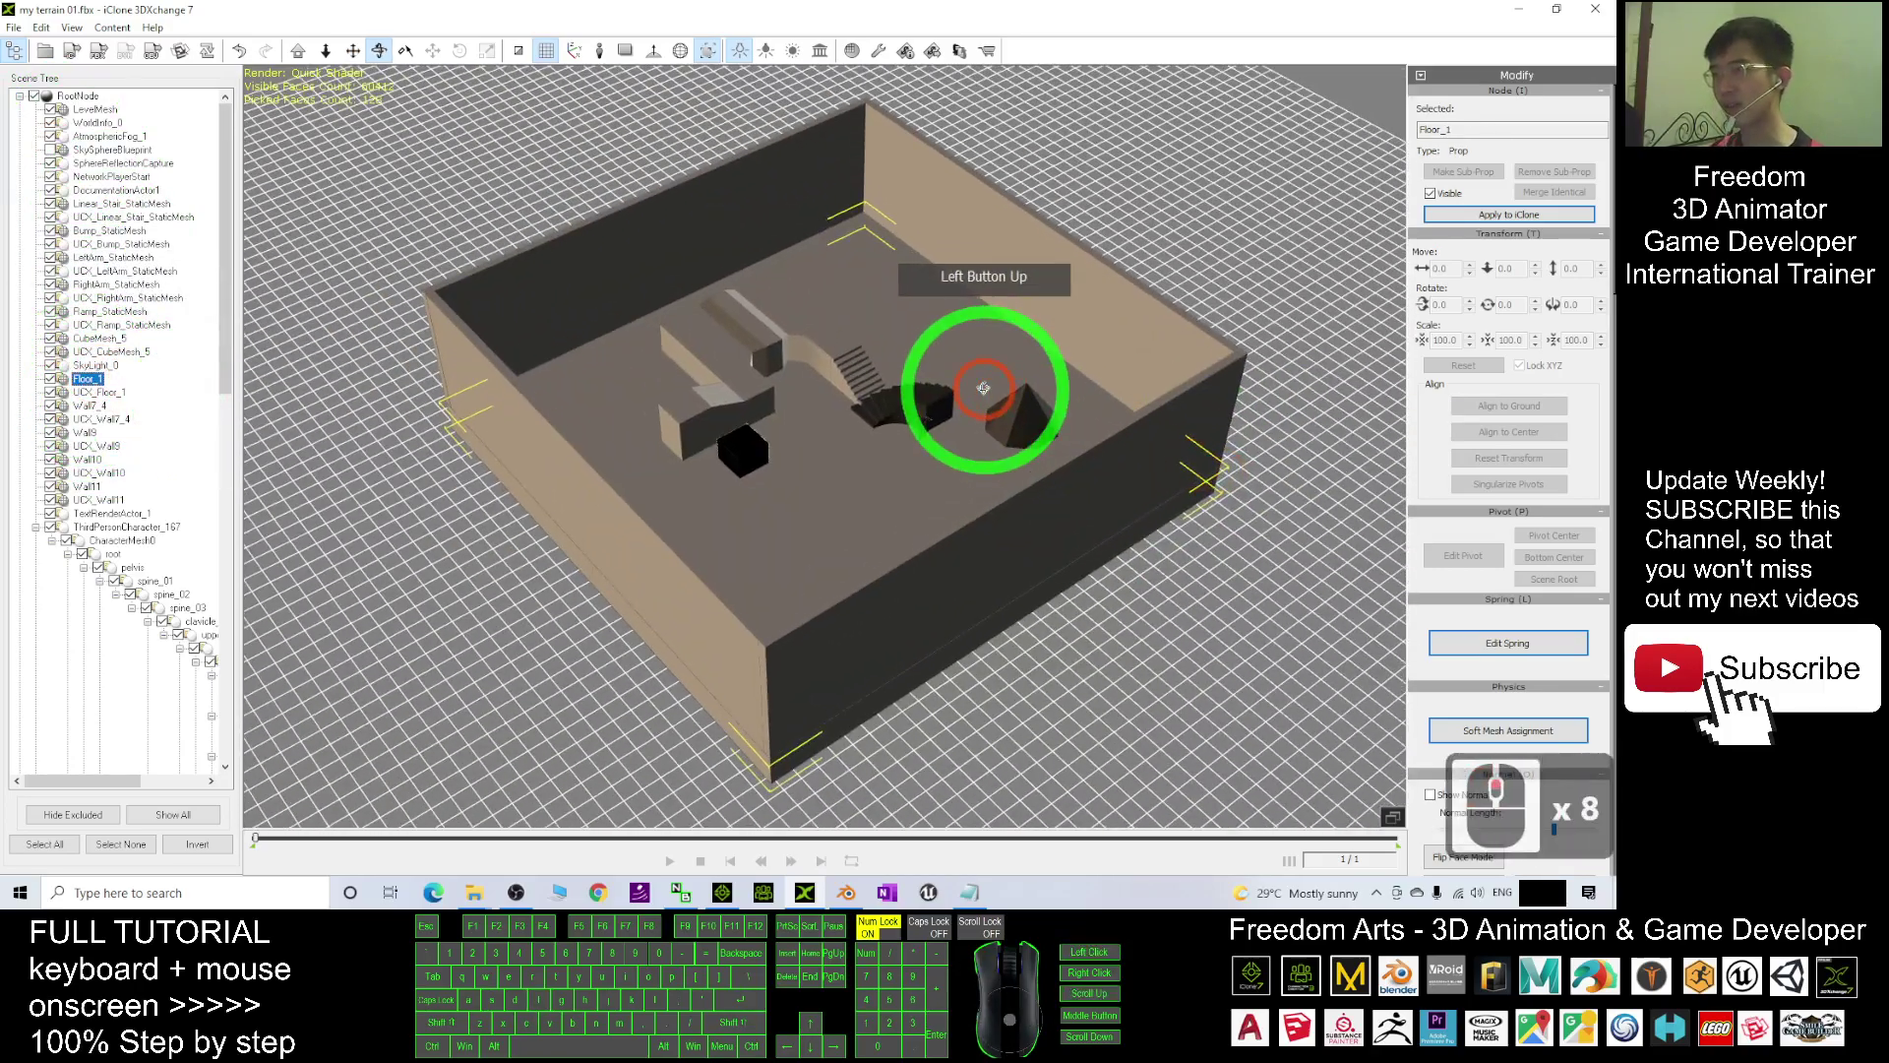
scroll(767, 413, "up", 17)
scroll(769, 414, "up", 8, "shift")
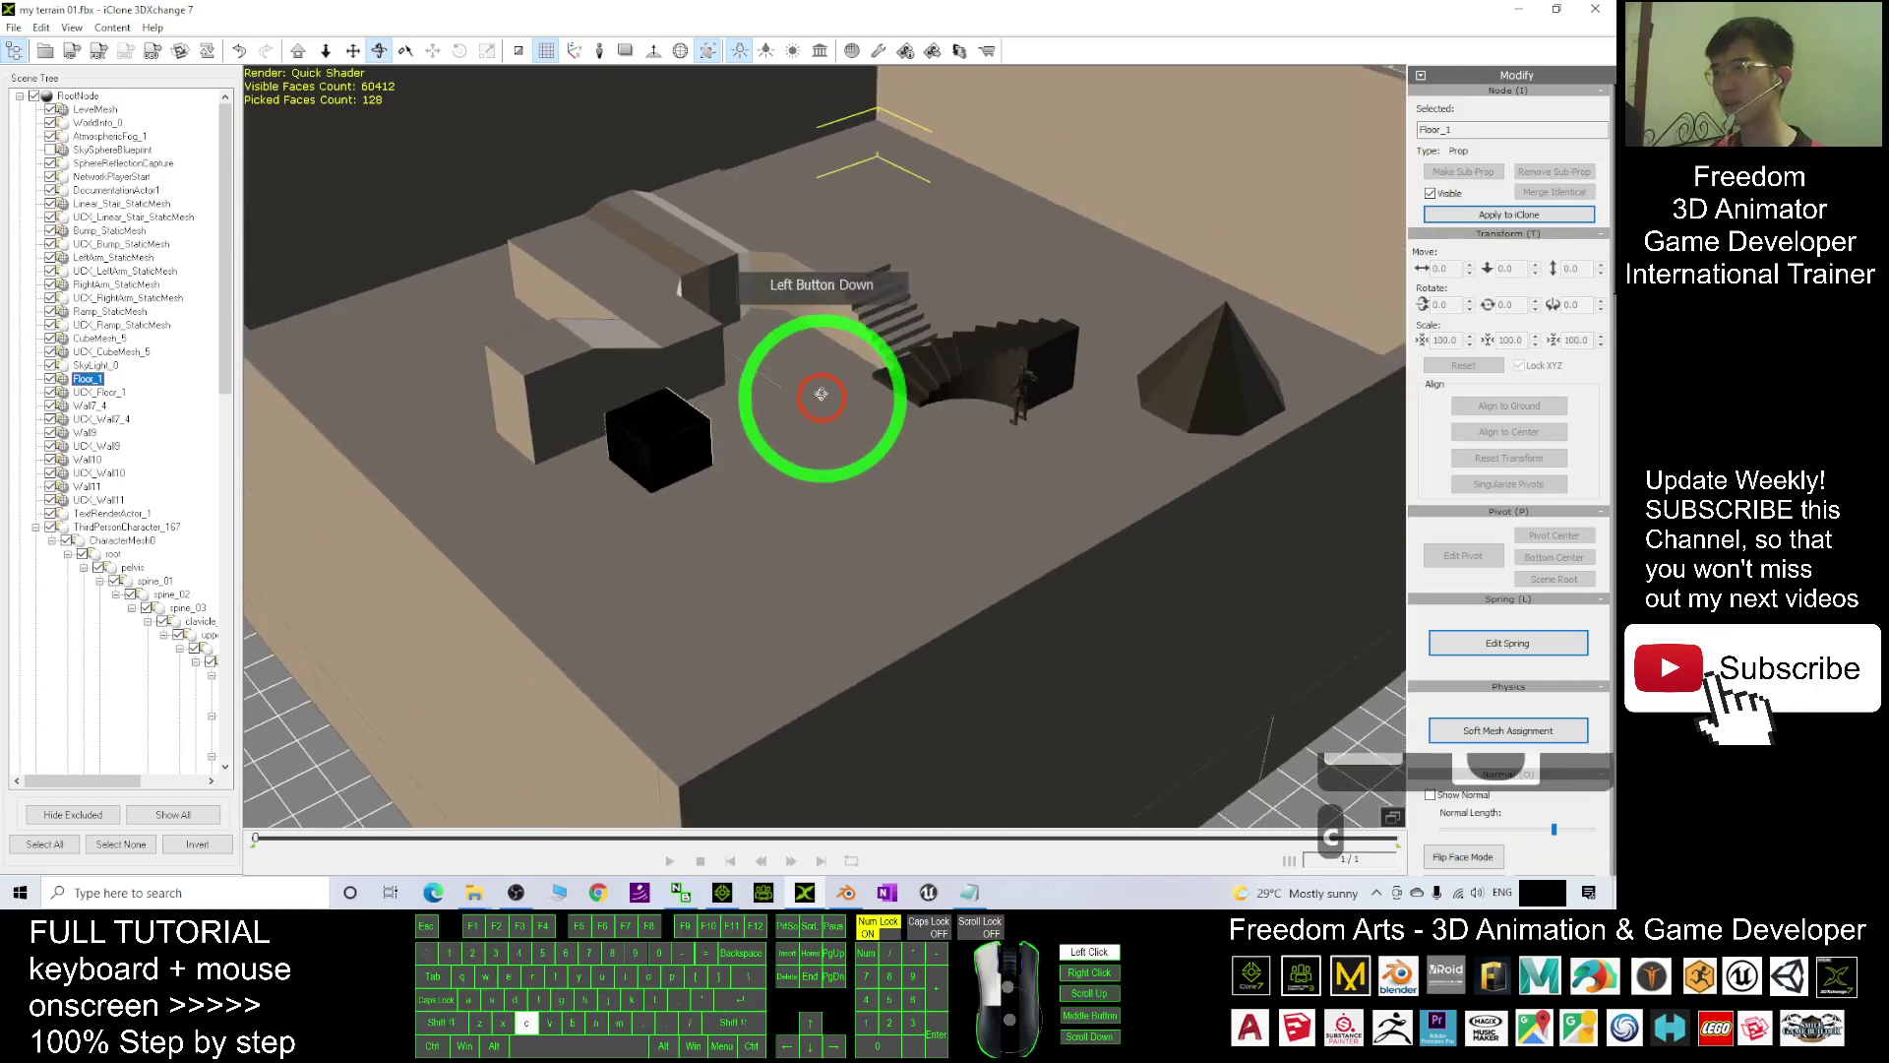
mouse_move(819, 399)
left_mouse_down()
mouse_move(906, 336)
mouse_move(767, 495)
left_mouse_up()
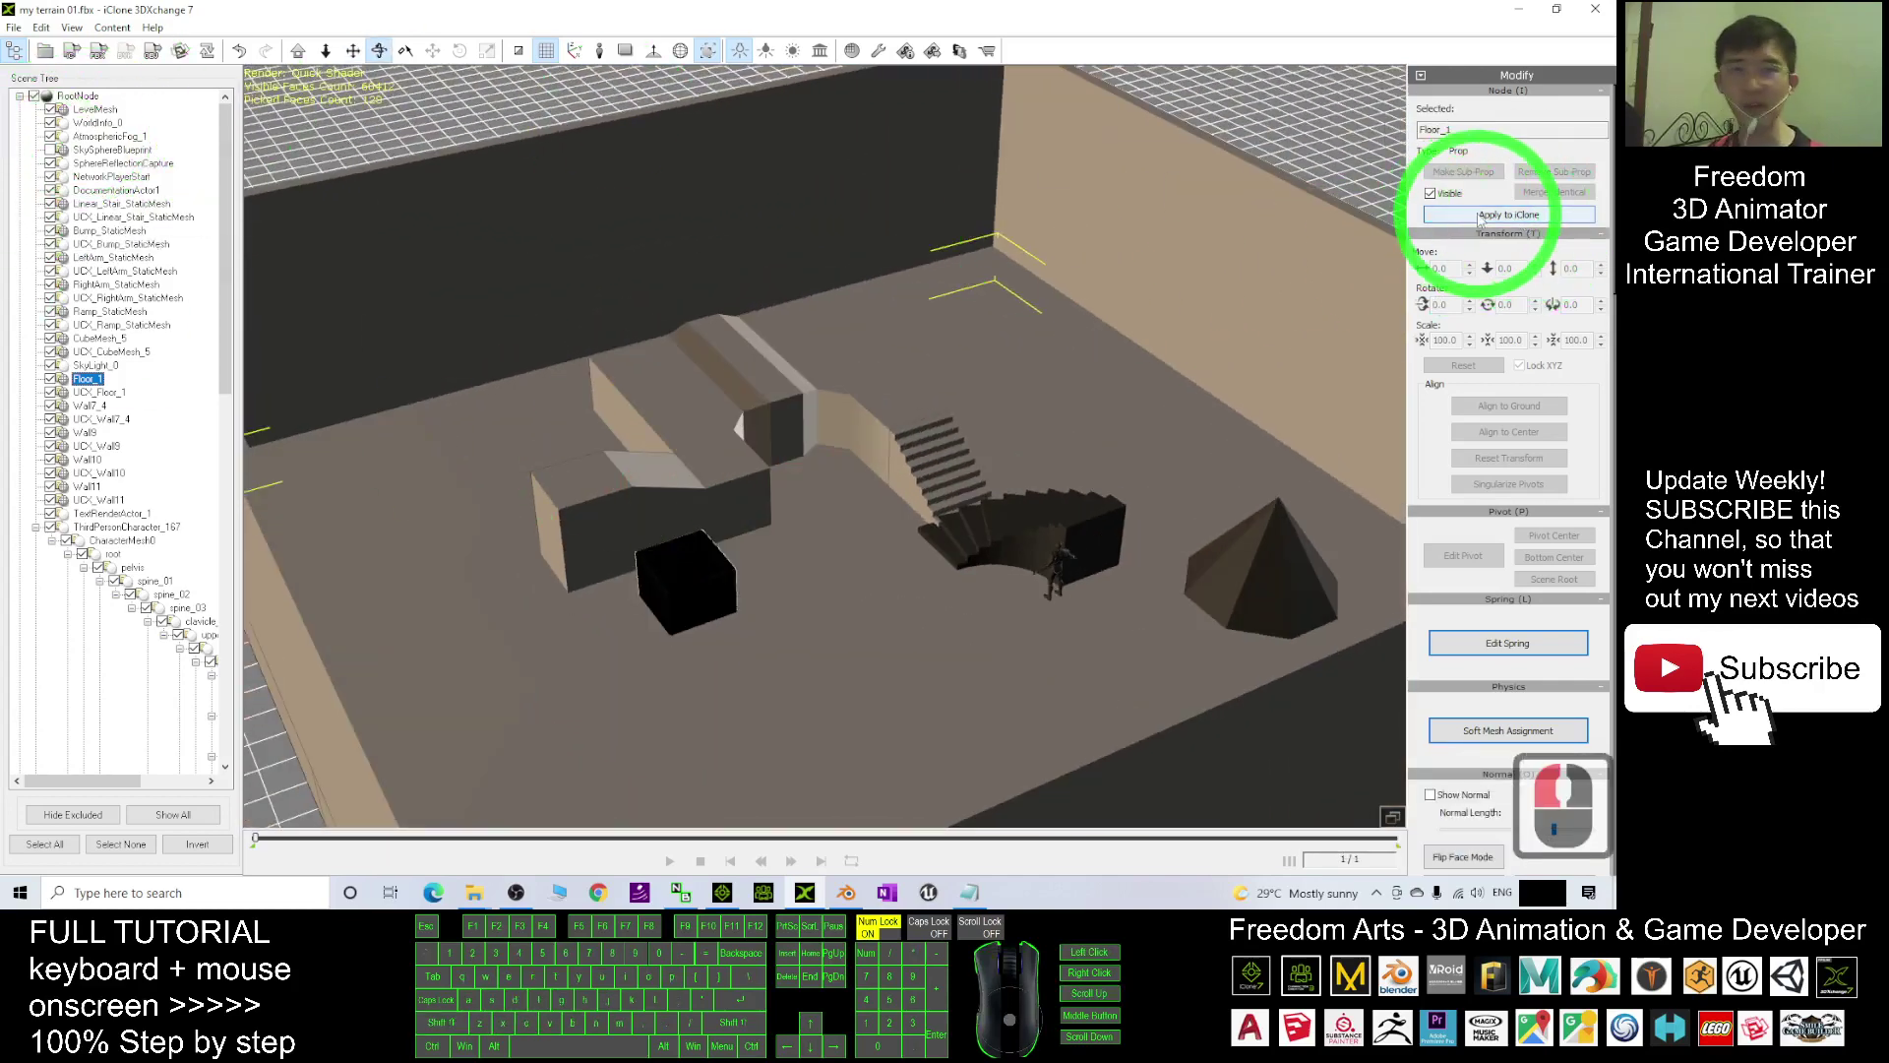
Step: Send the converted room from 3DXchange into iClone 7 as prop 'my terrain 01'
left_click(722, 891)
left_click(866, 541)
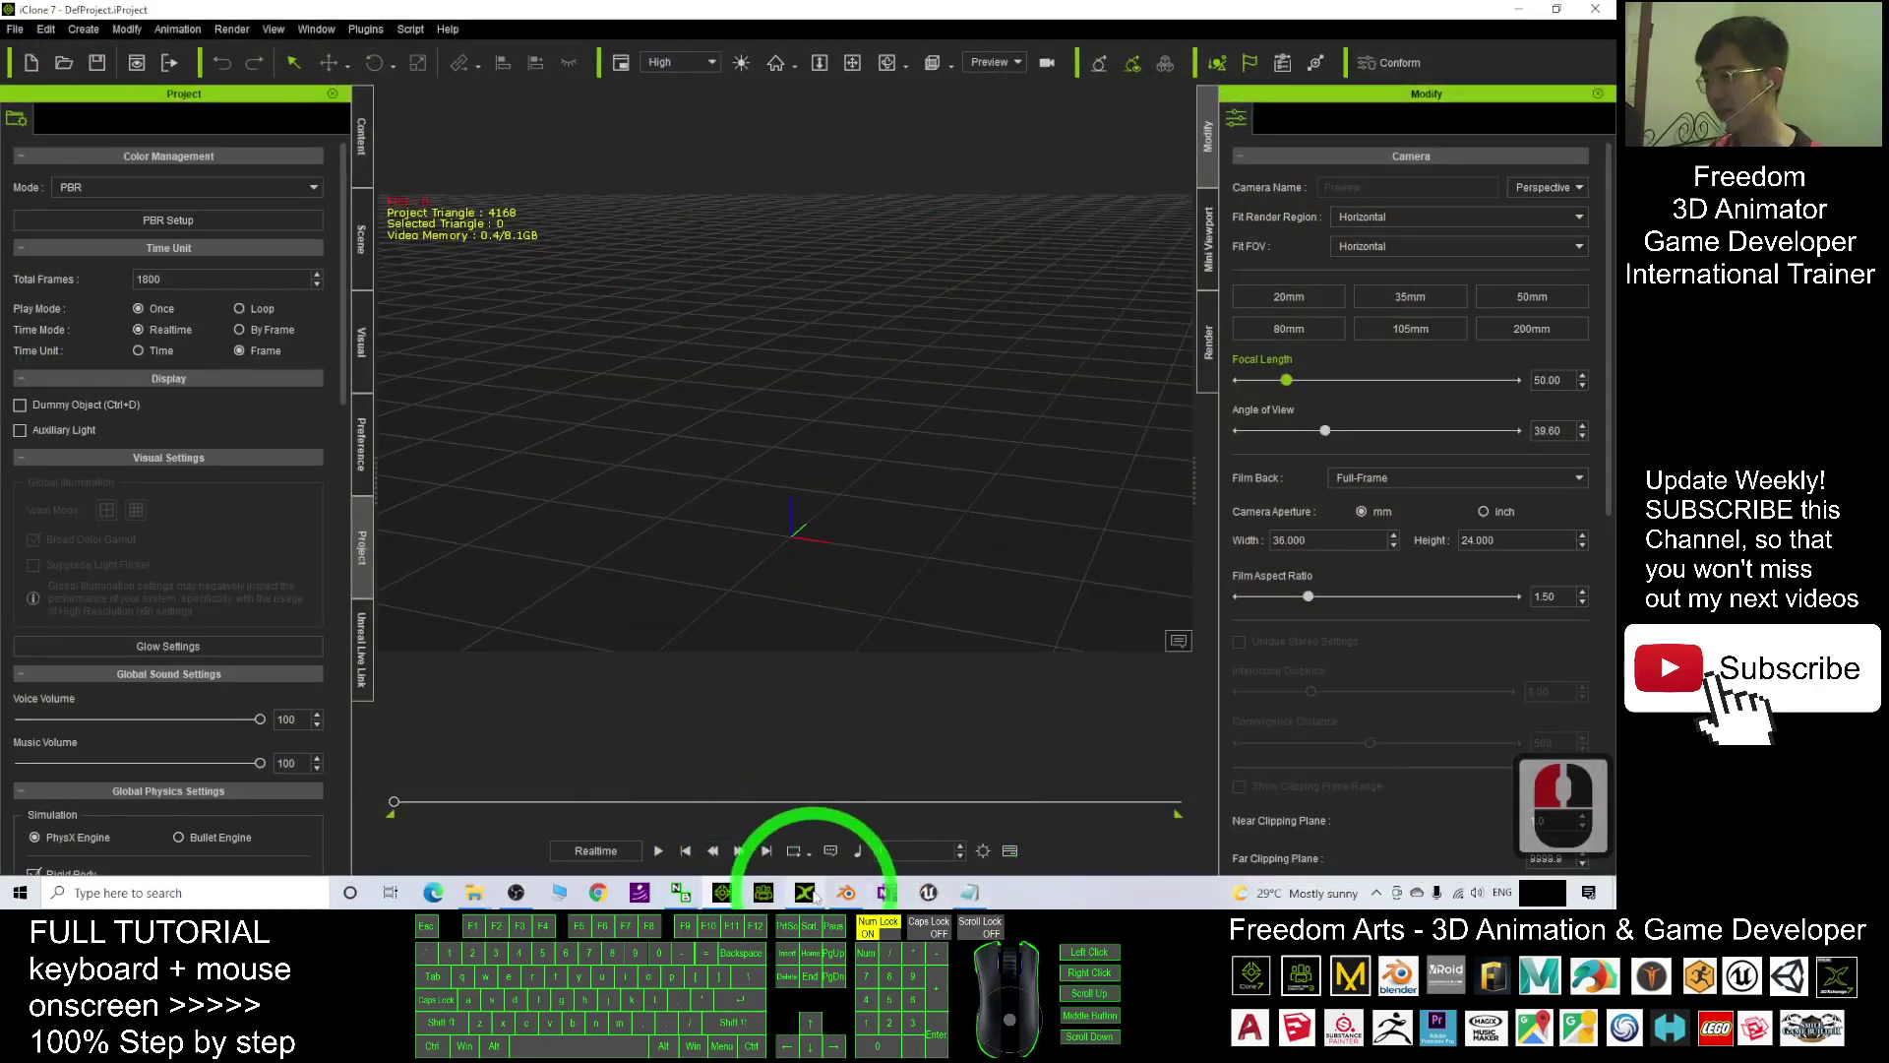
left_click(762, 892)
left_click(1518, 222)
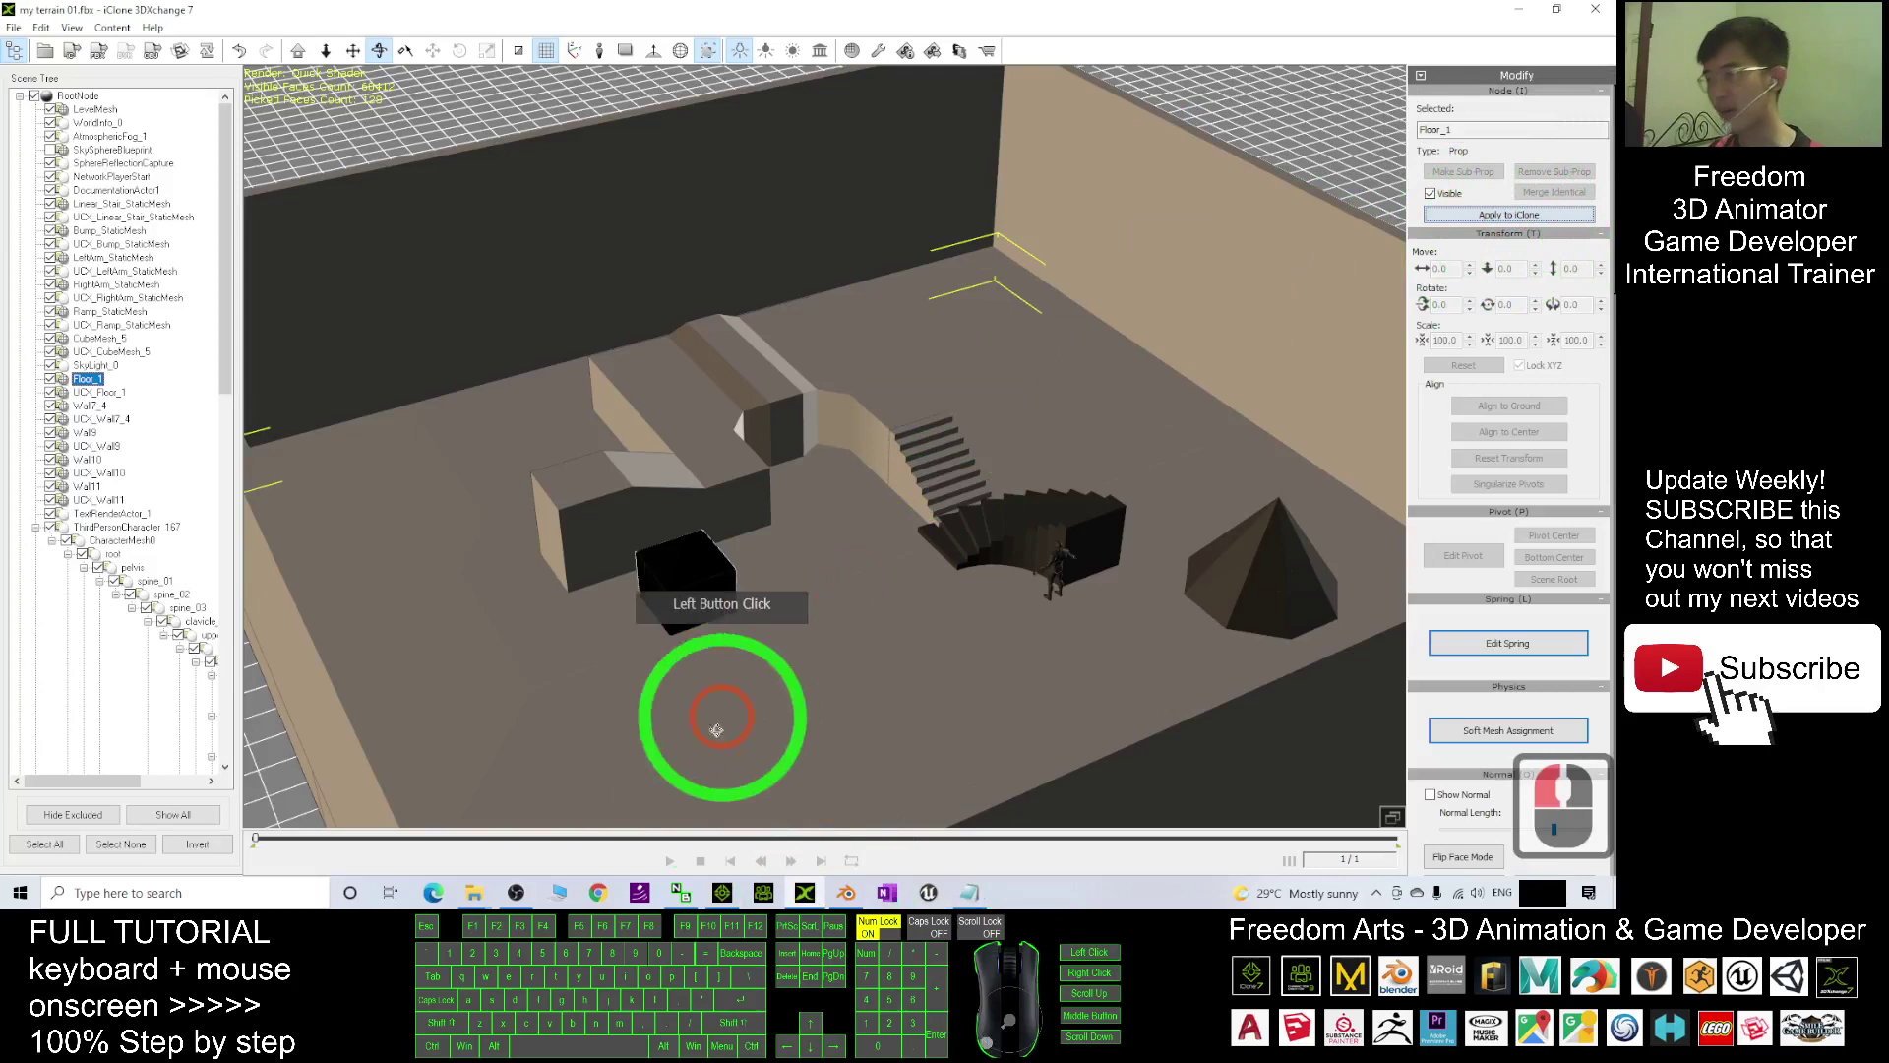
left_click(721, 891)
left_click(841, 429)
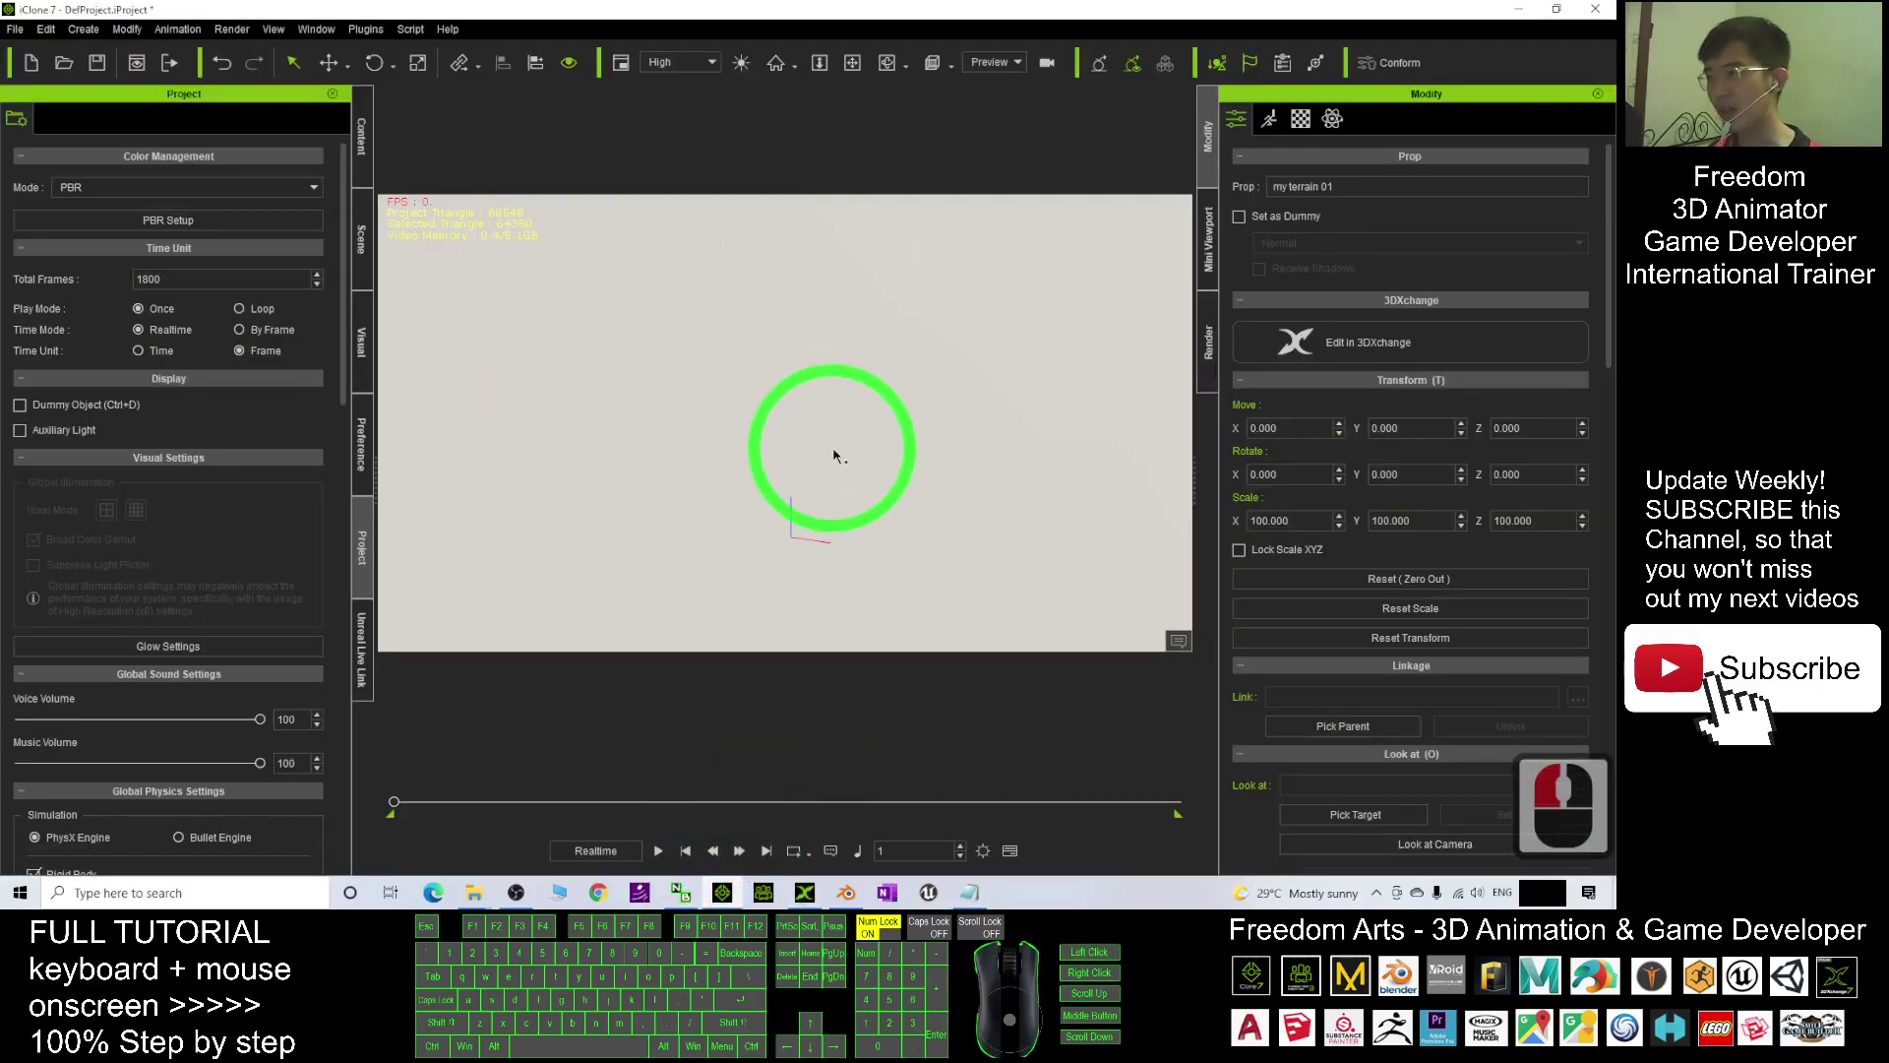
scroll(841, 429, "up", 9)
scroll(841, 430, "up", 7)
scroll(876, 433, "up", 10)
scroll(875, 432, "up", 14)
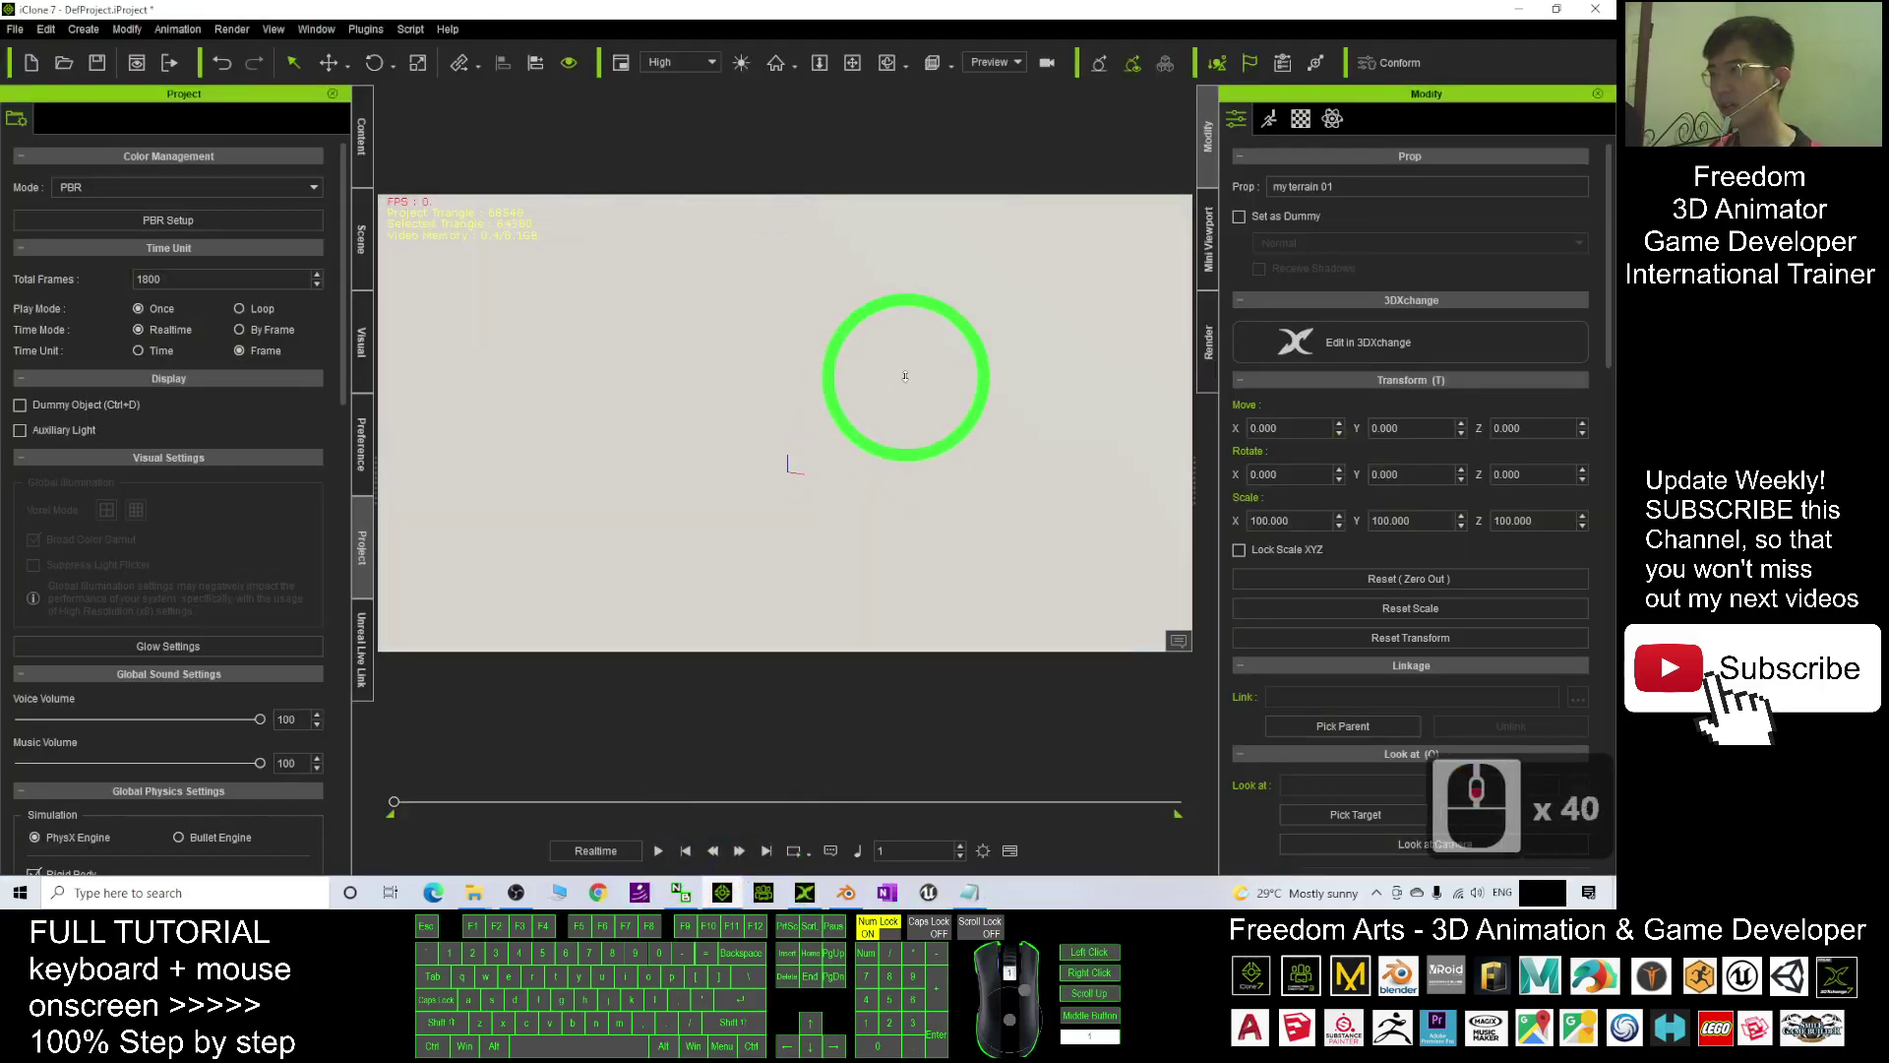
scroll(900, 380, "down", 9)
scroll(901, 379, "down", 9)
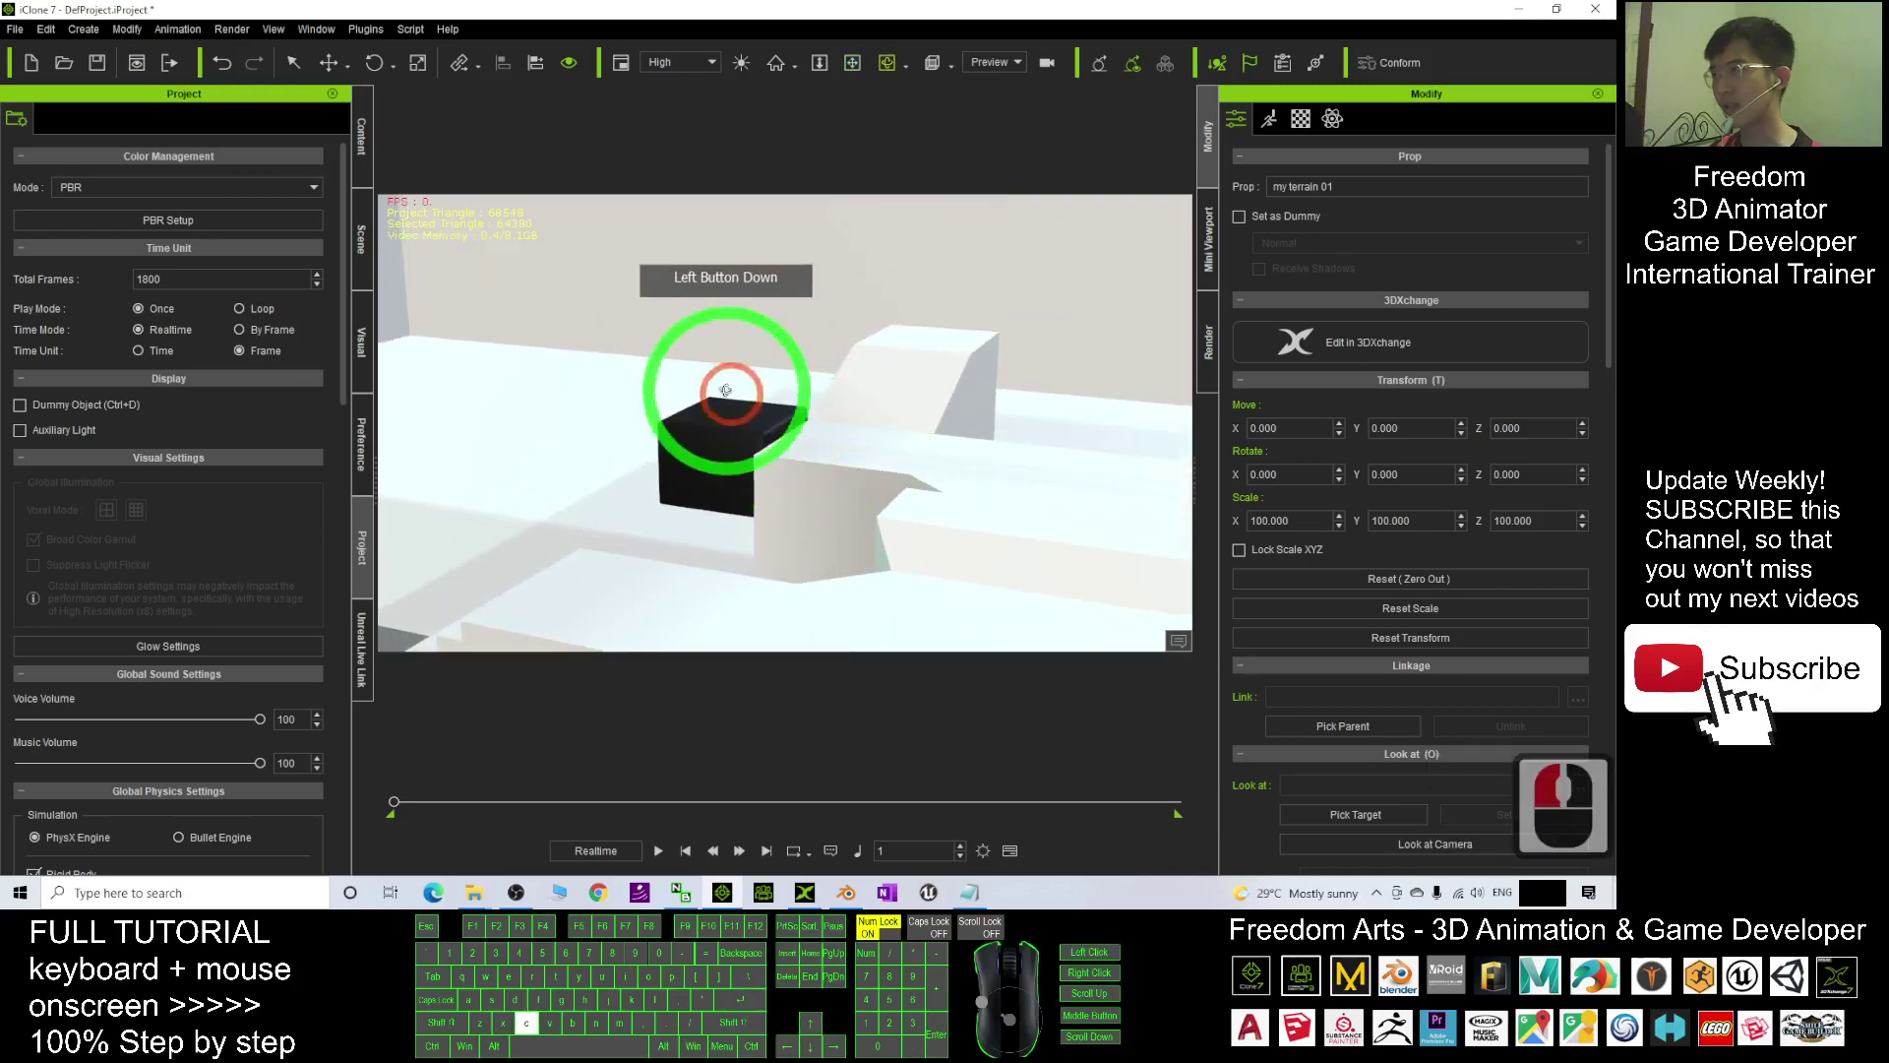
Step: Inspect the room's cubes, stairs and pyramid from inside and above, then show the scene object list
left_click_drag(864, 354, 910, 506)
scroll(826, 502, "down", 8)
scroll(797, 443, "down", 15)
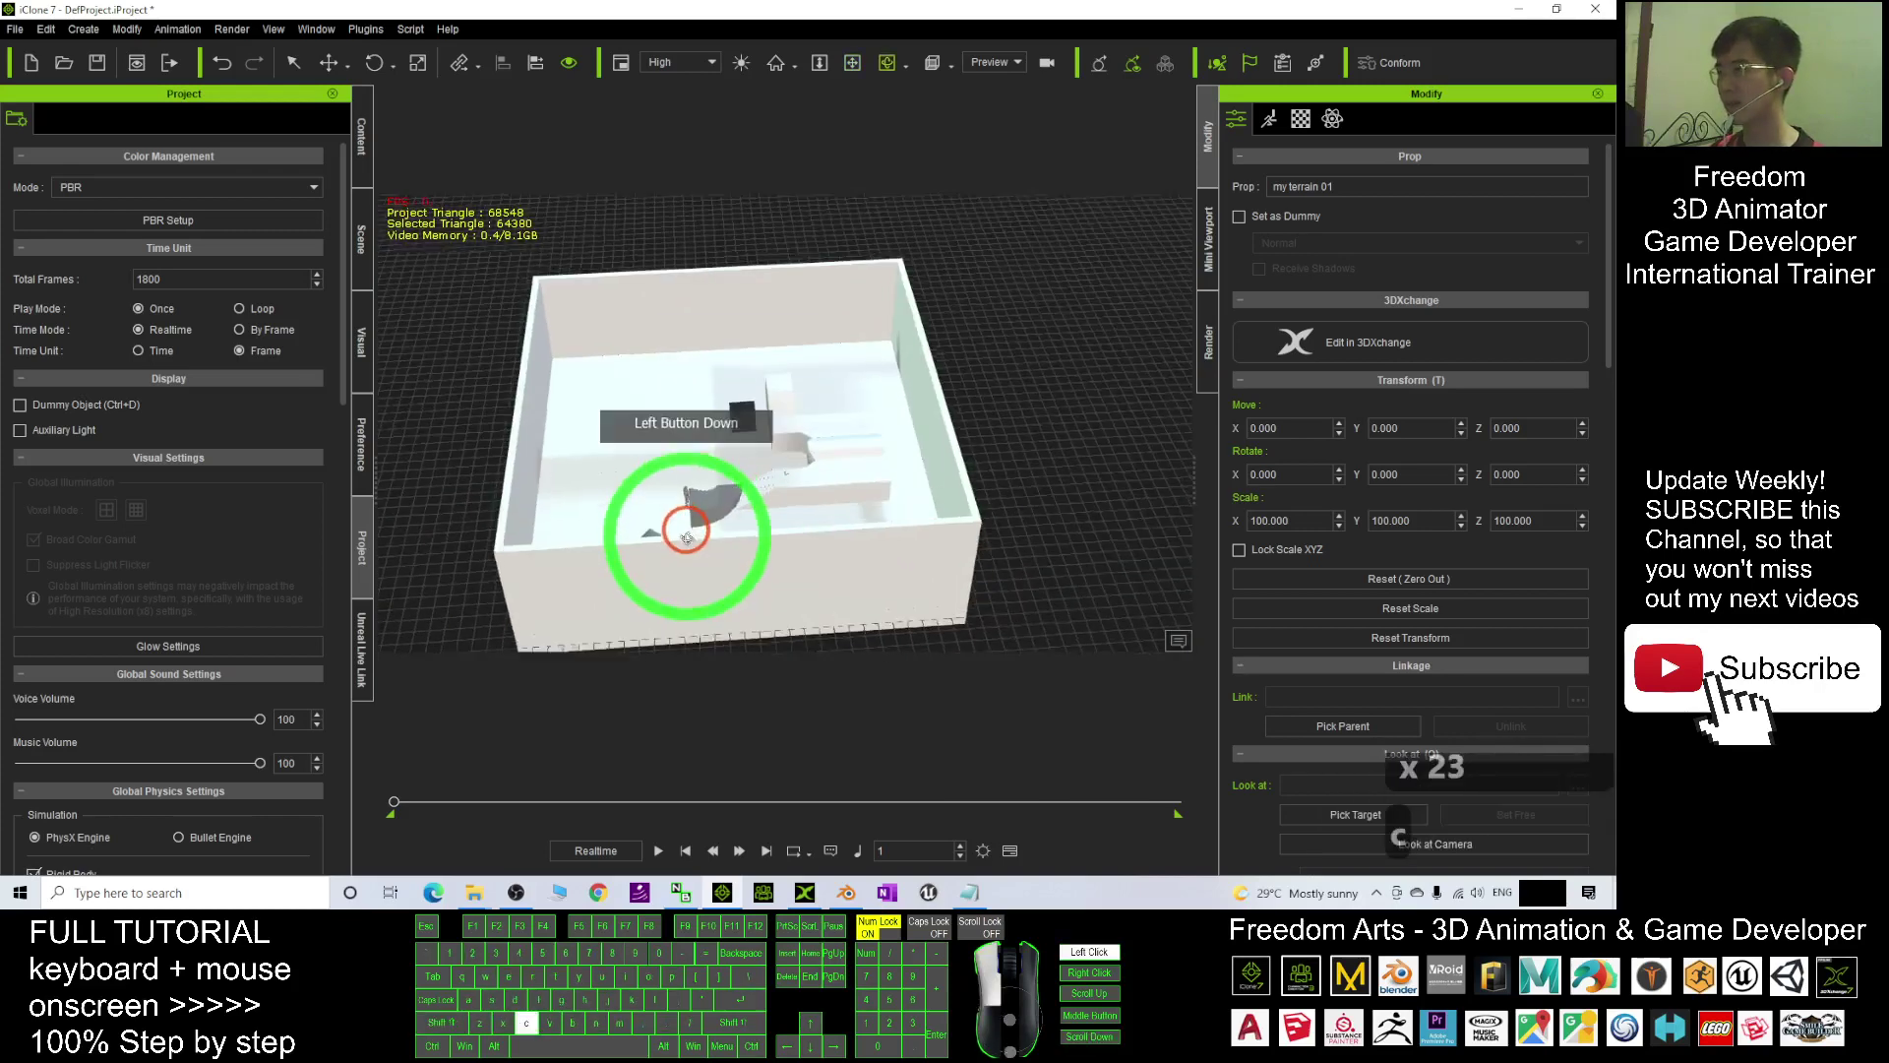
mouse_move(679, 523)
left_mouse_down()
mouse_move(794, 541)
mouse_move(885, 502)
mouse_move(804, 302)
left_mouse_up()
scroll(886, 503, "up", 4)
scroll(900, 502, "up", 10)
scroll(935, 515, "up", 4)
scroll(805, 302, "down", 5)
left_click_drag(946, 510, 886, 503)
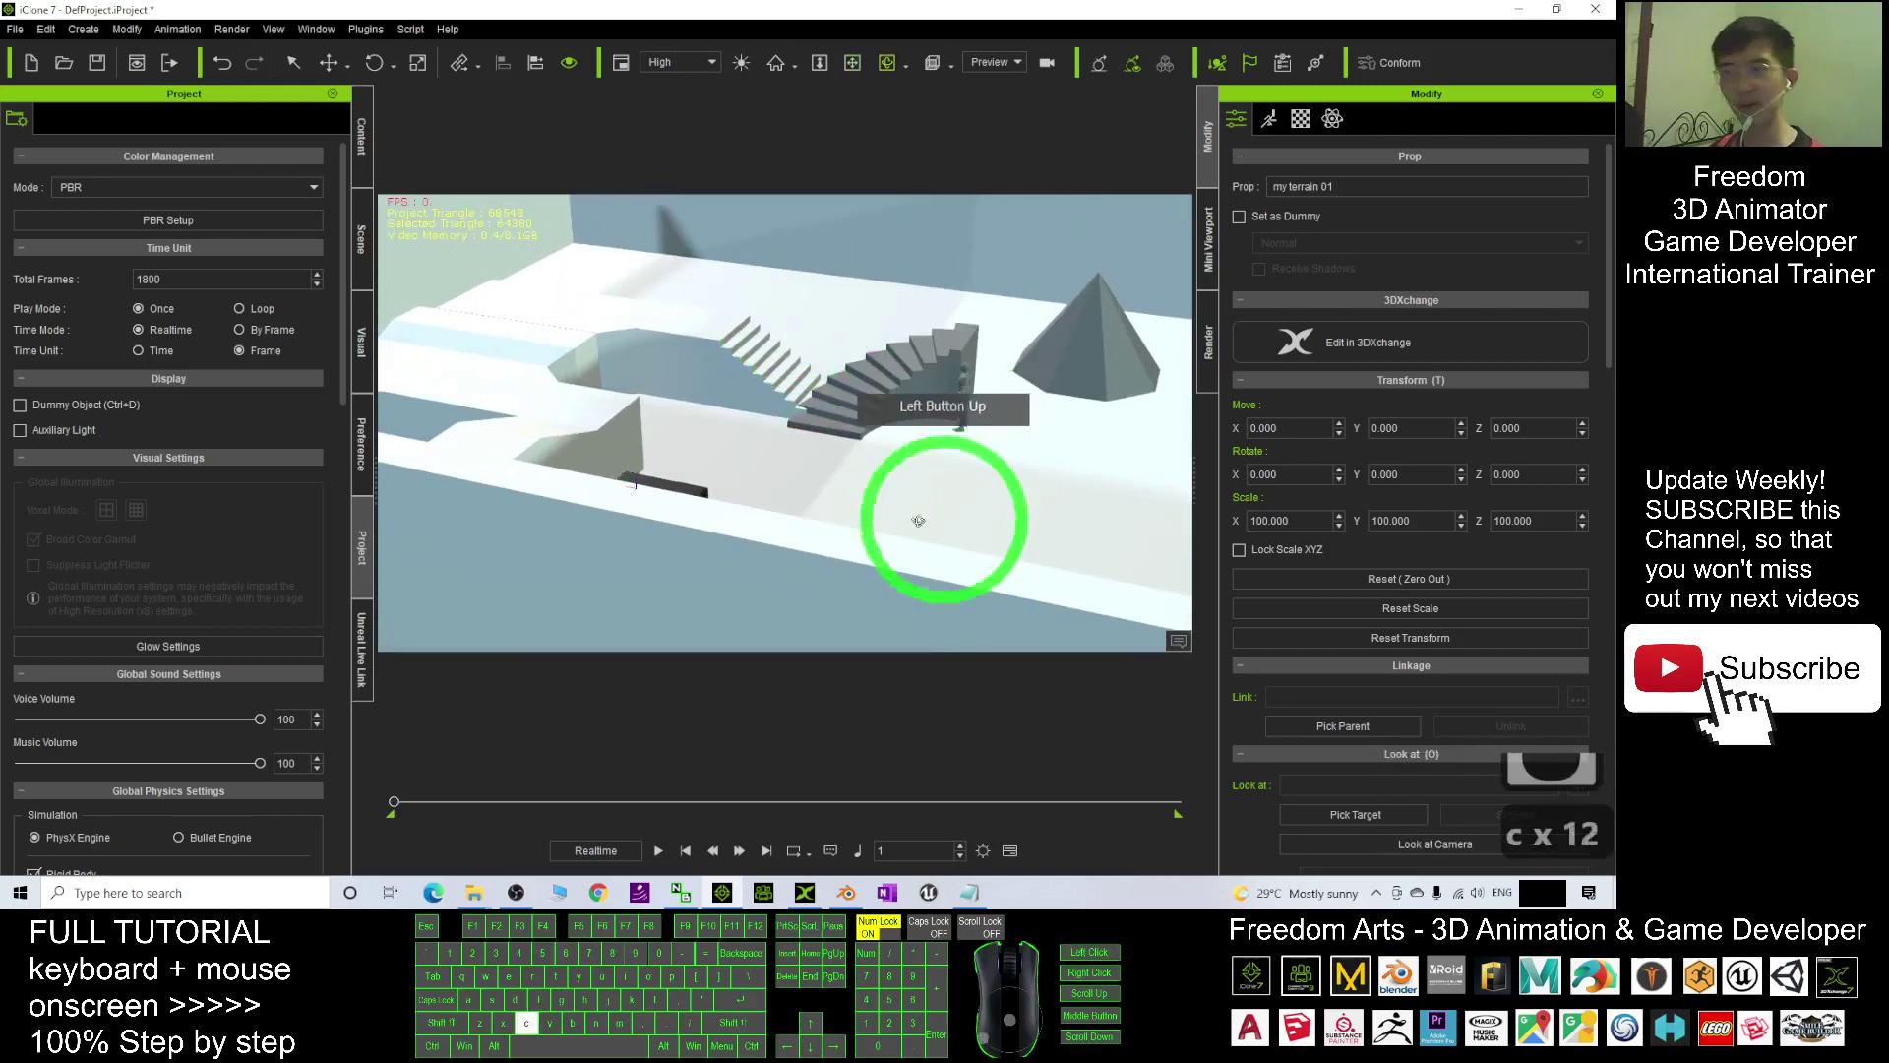
scroll(885, 502, "down", 12)
scroll(783, 505, "down", 5, "shift")
scroll(804, 443, "down", 7)
scroll(709, 487, "down", 6)
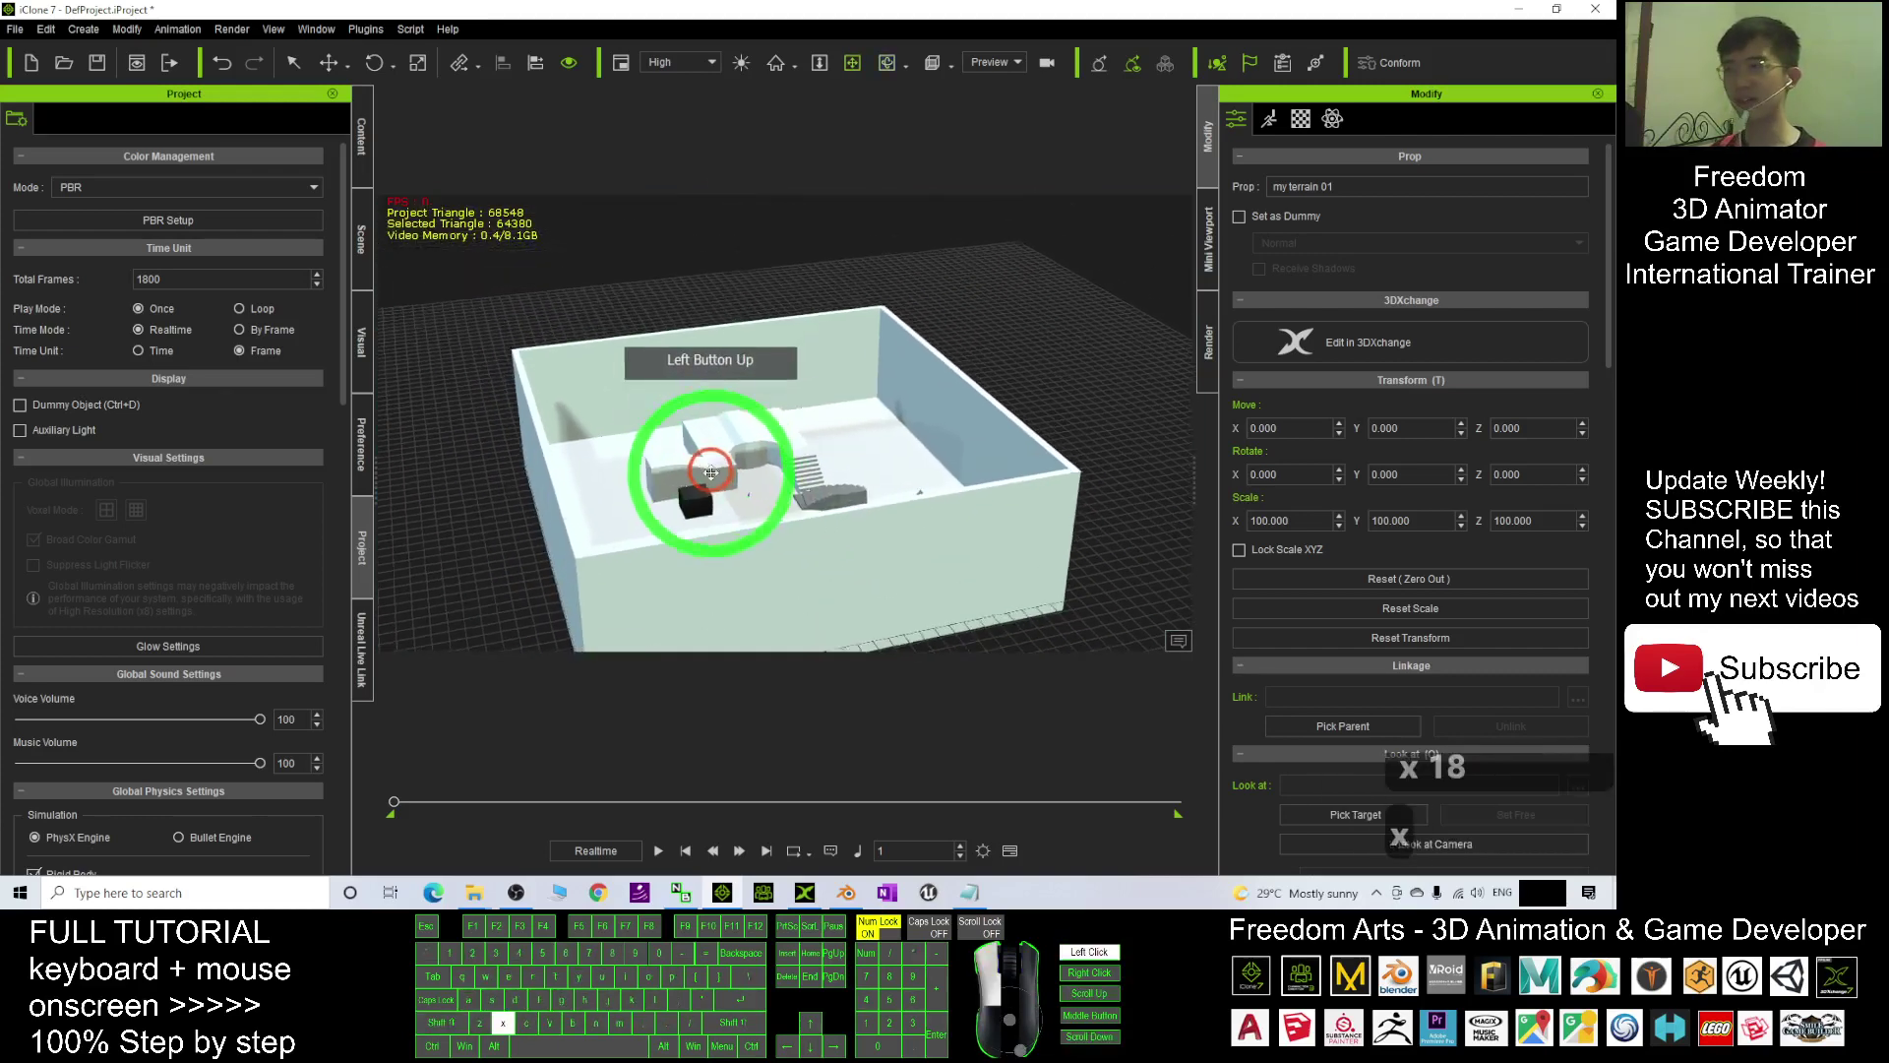
left_click_drag(708, 488, 727, 479)
double_click(720, 472)
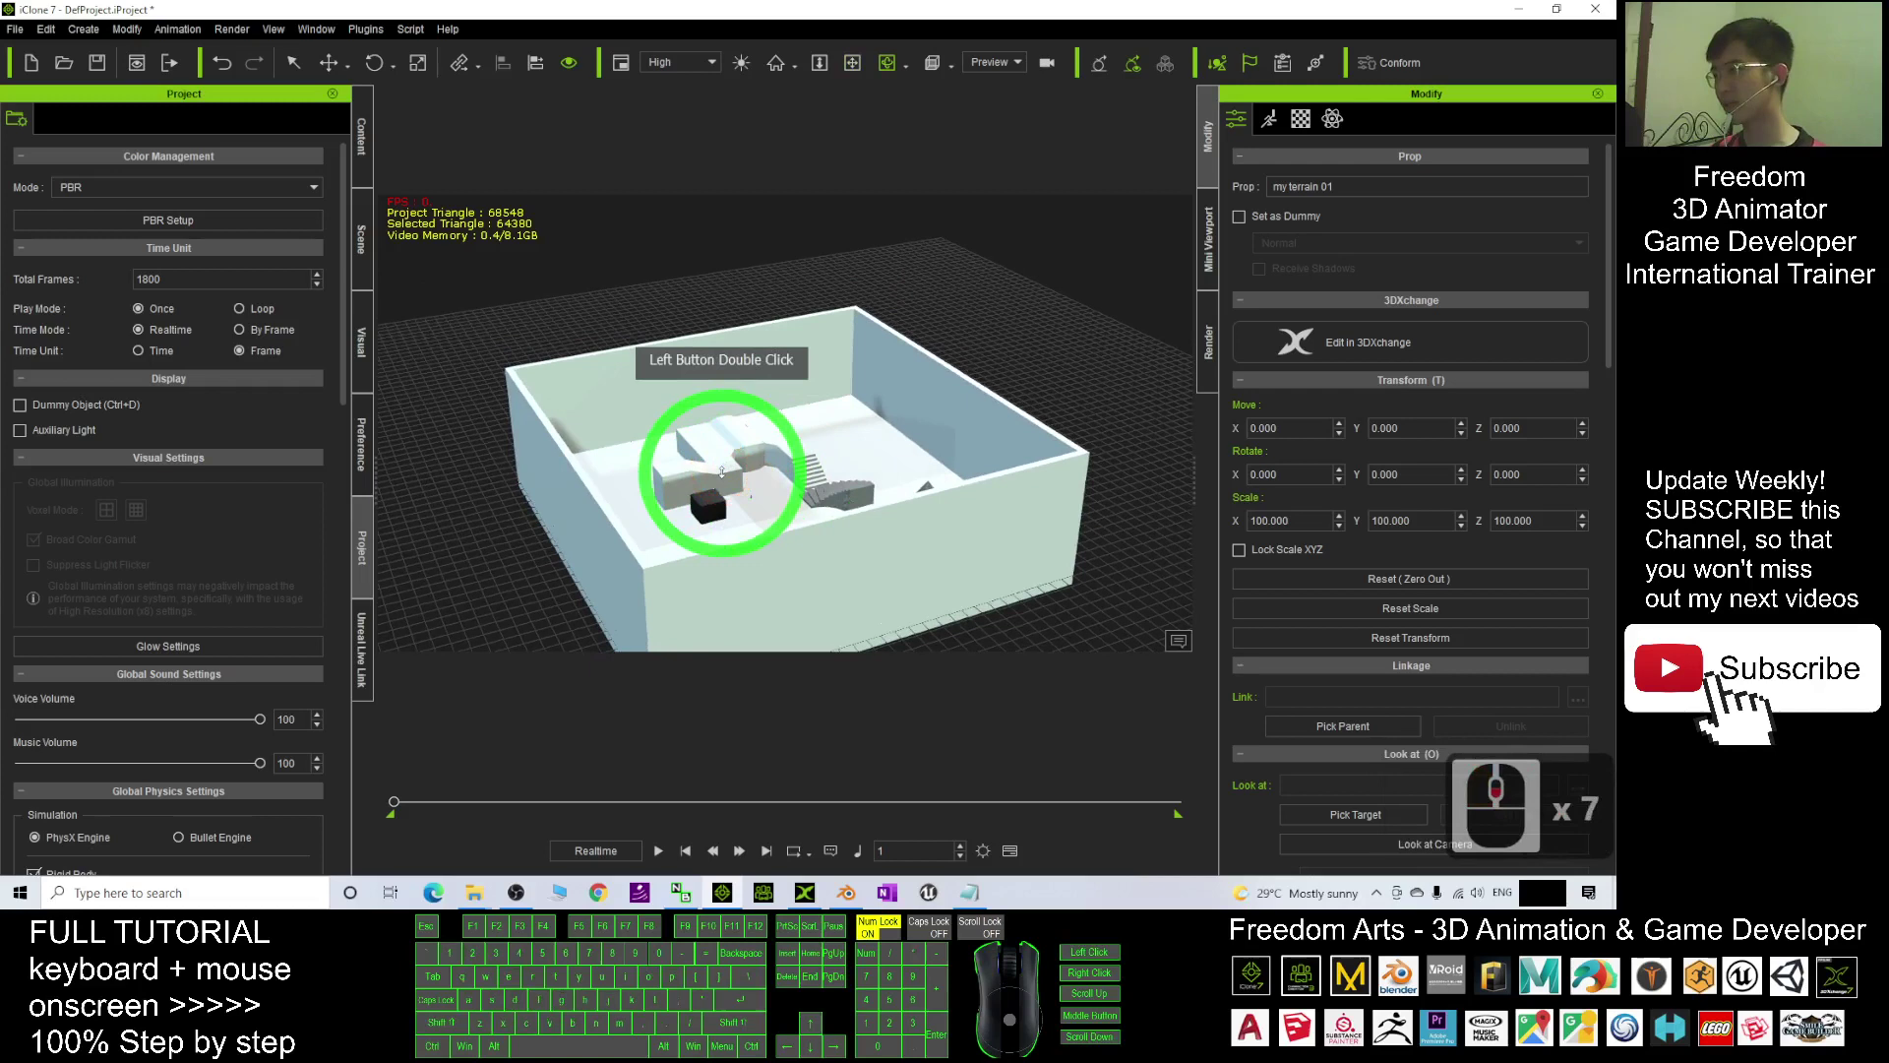
left_click(362, 133)
Step: Select the 'my terrain 01' prop and go to the Terrain content category
left_click(125, 215)
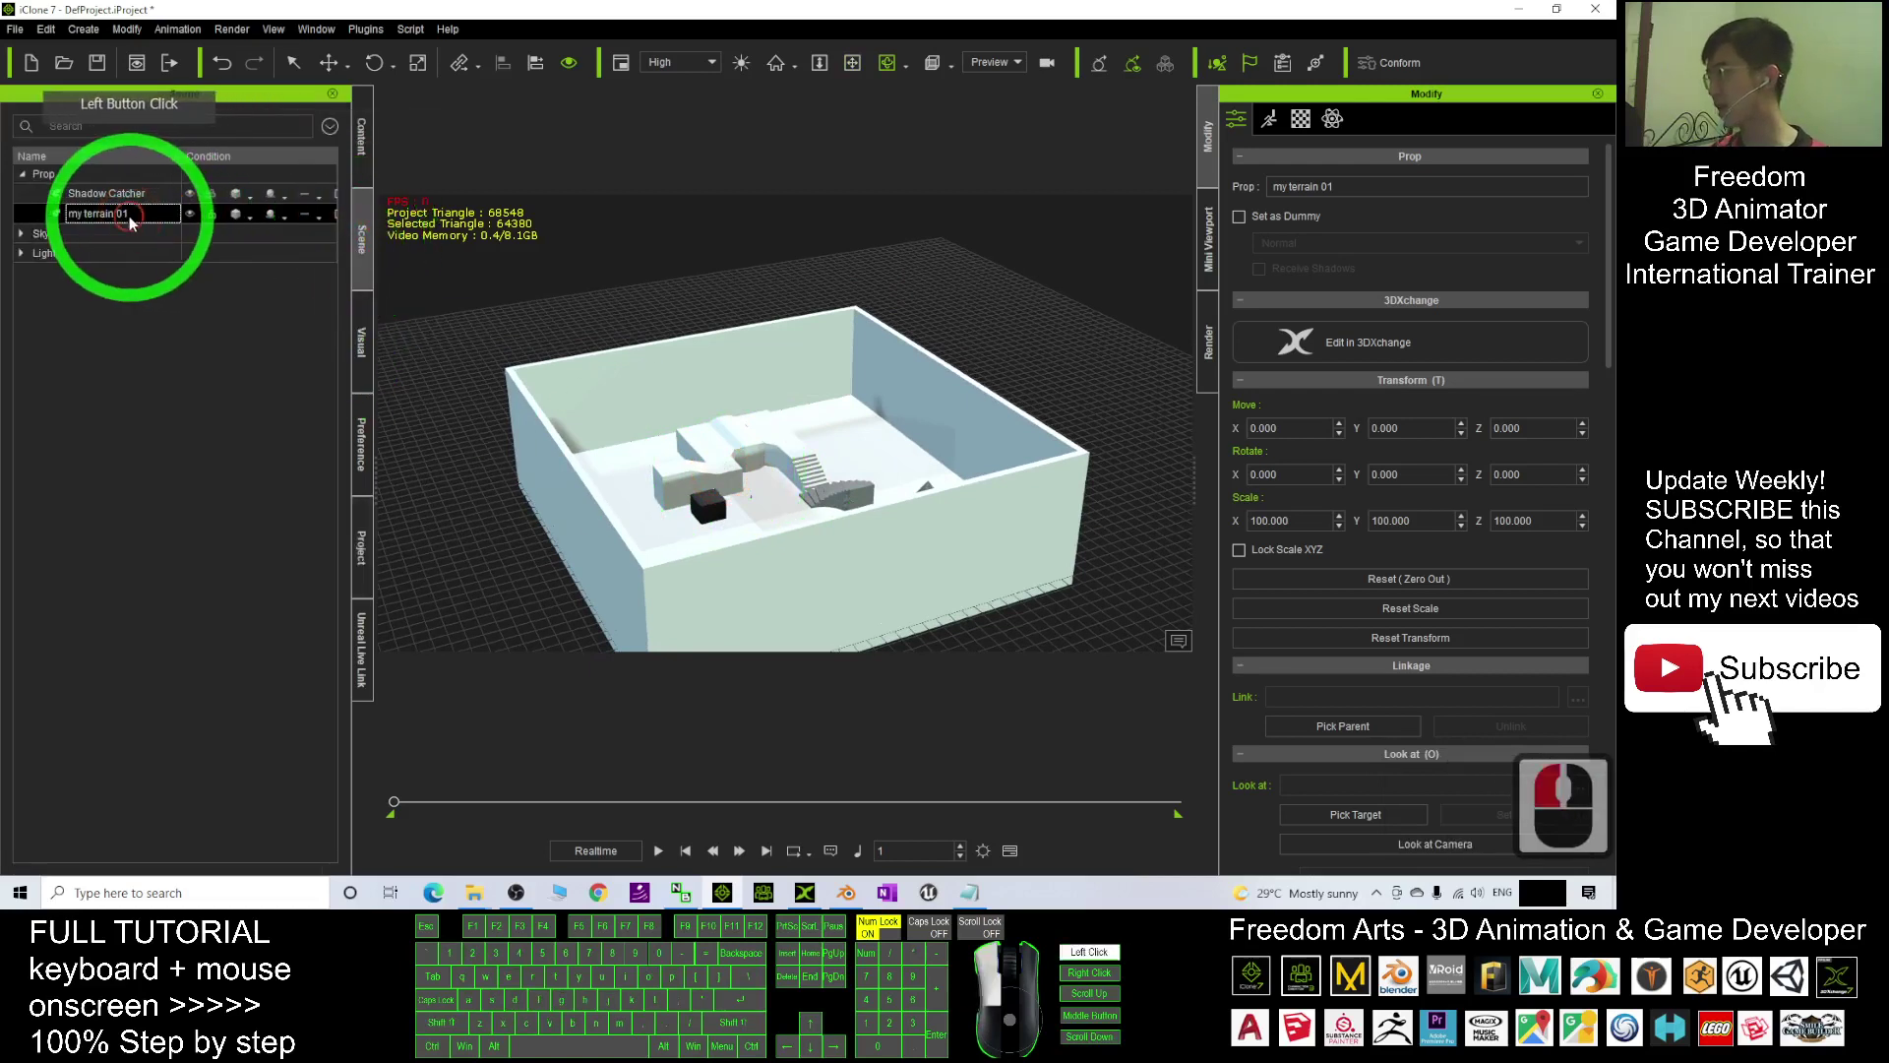
left_click(875, 433)
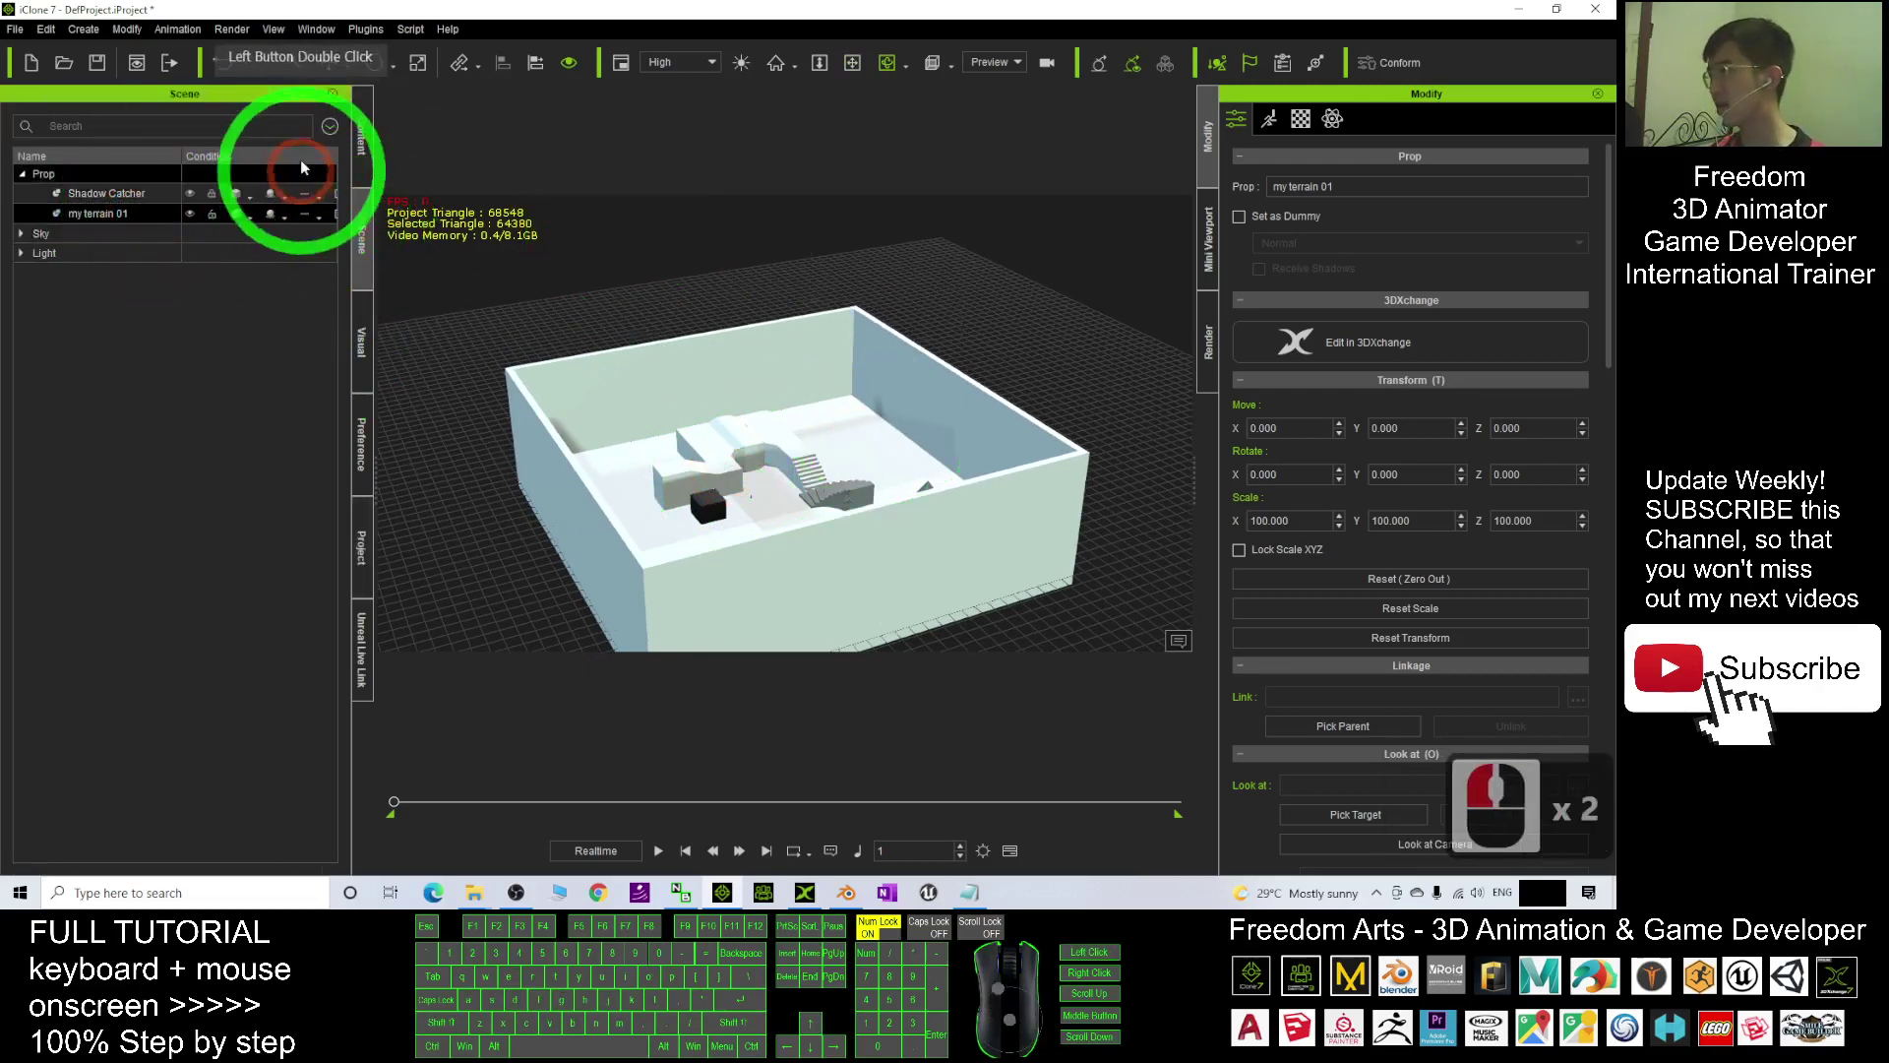
left_click(366, 148)
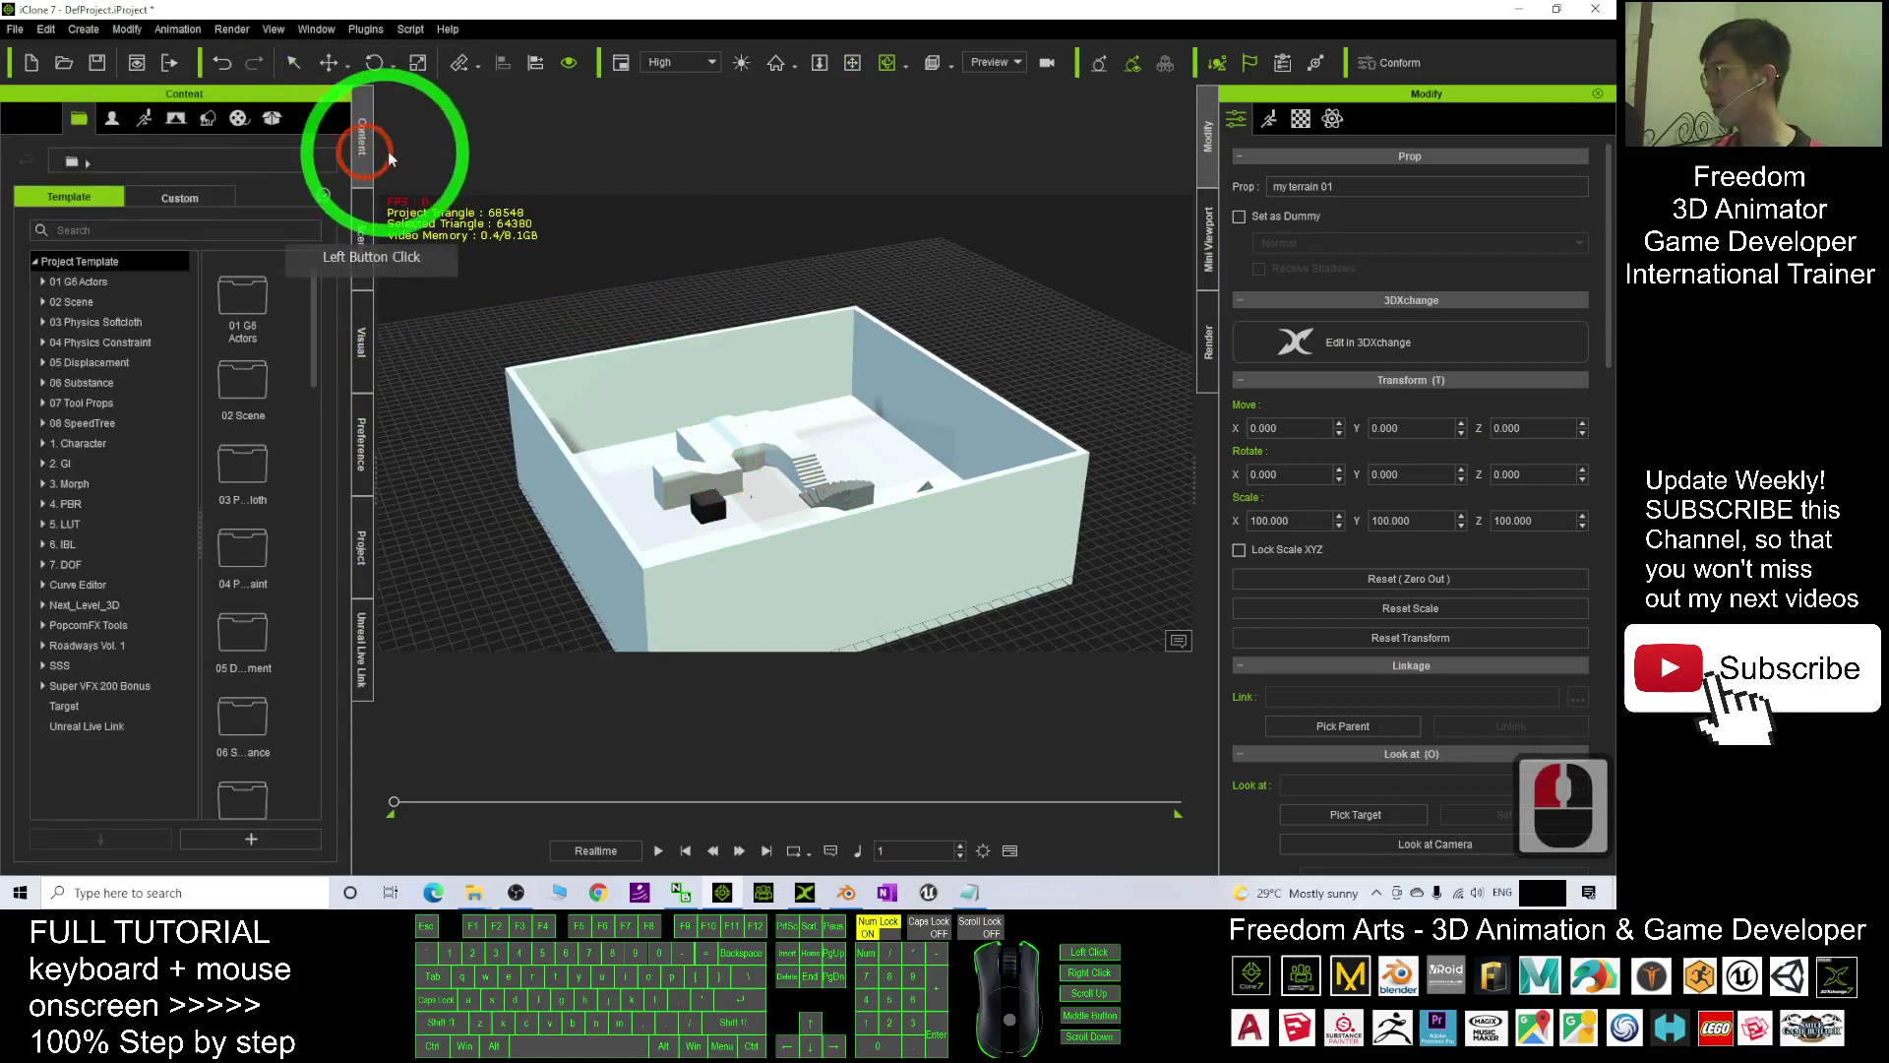
left_click(214, 122)
left_click(65, 363)
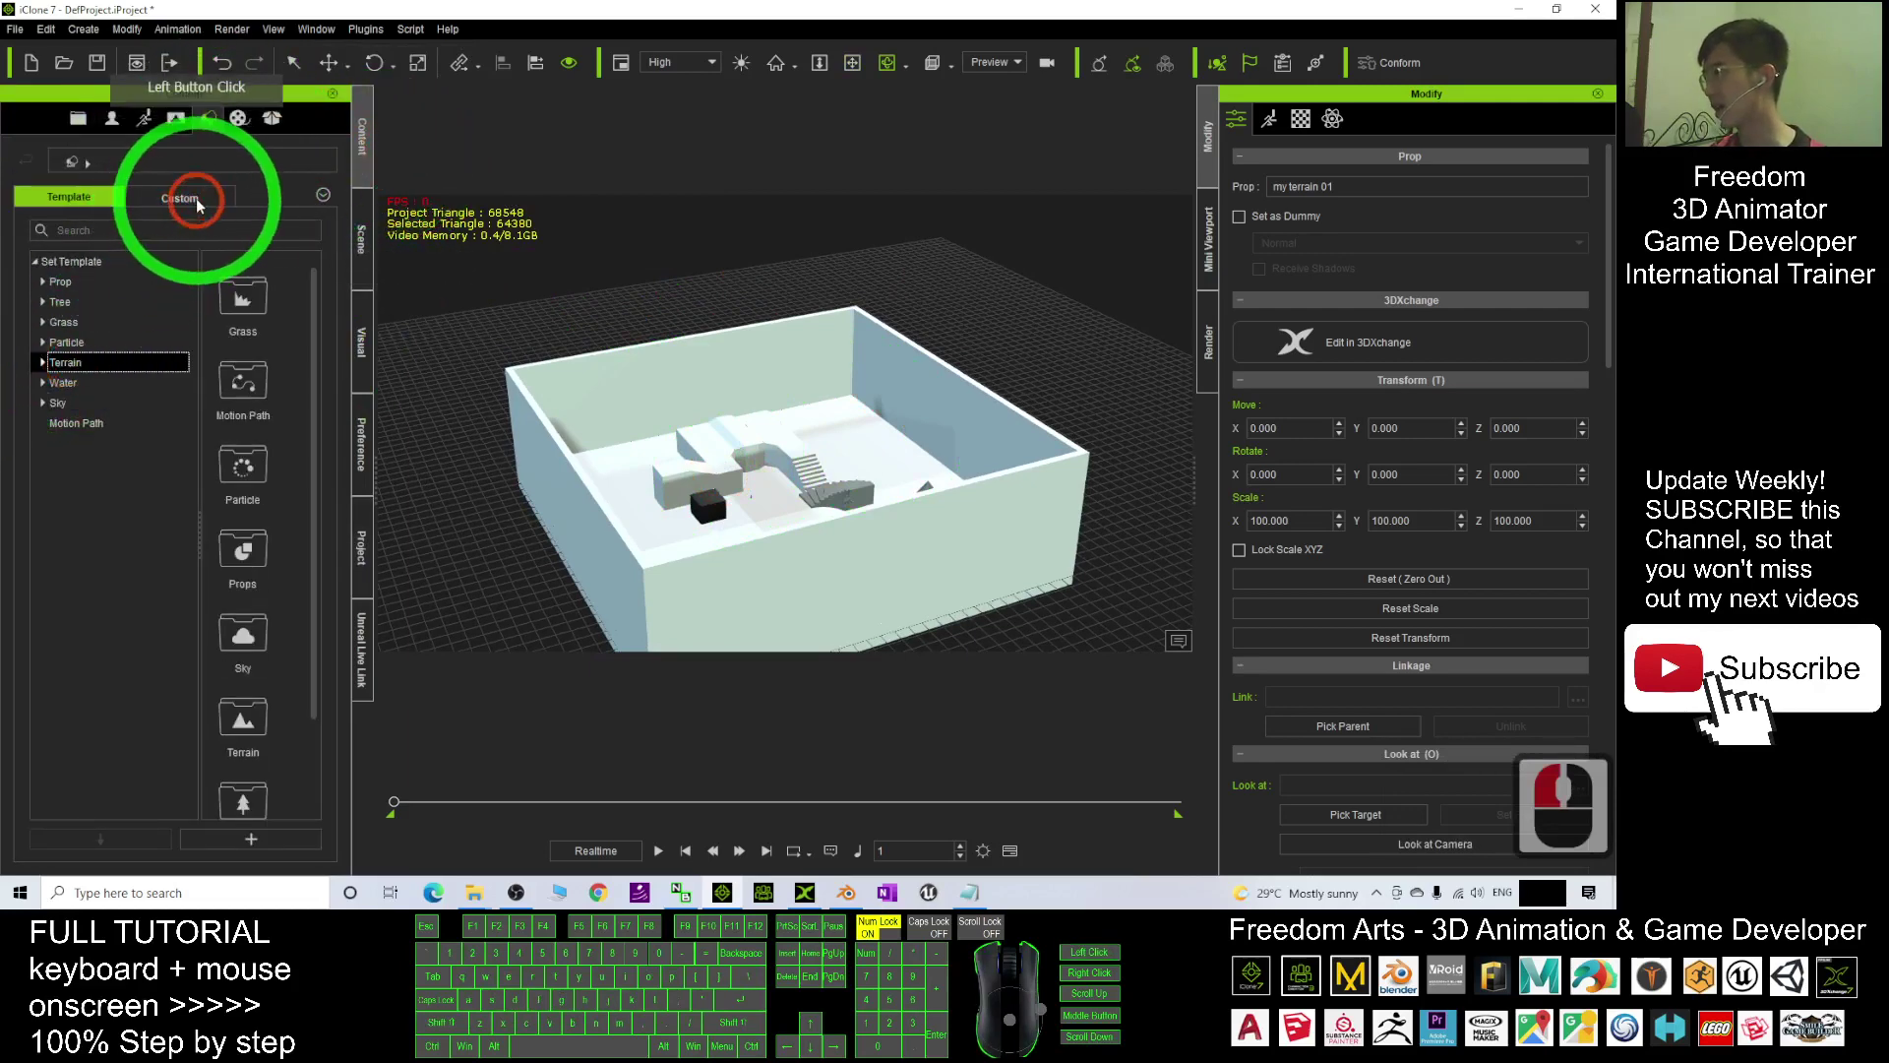
Step: Add the prop to the custom Terrain library as a new item named Terrain0
left_click(180, 196)
double_click(94, 364)
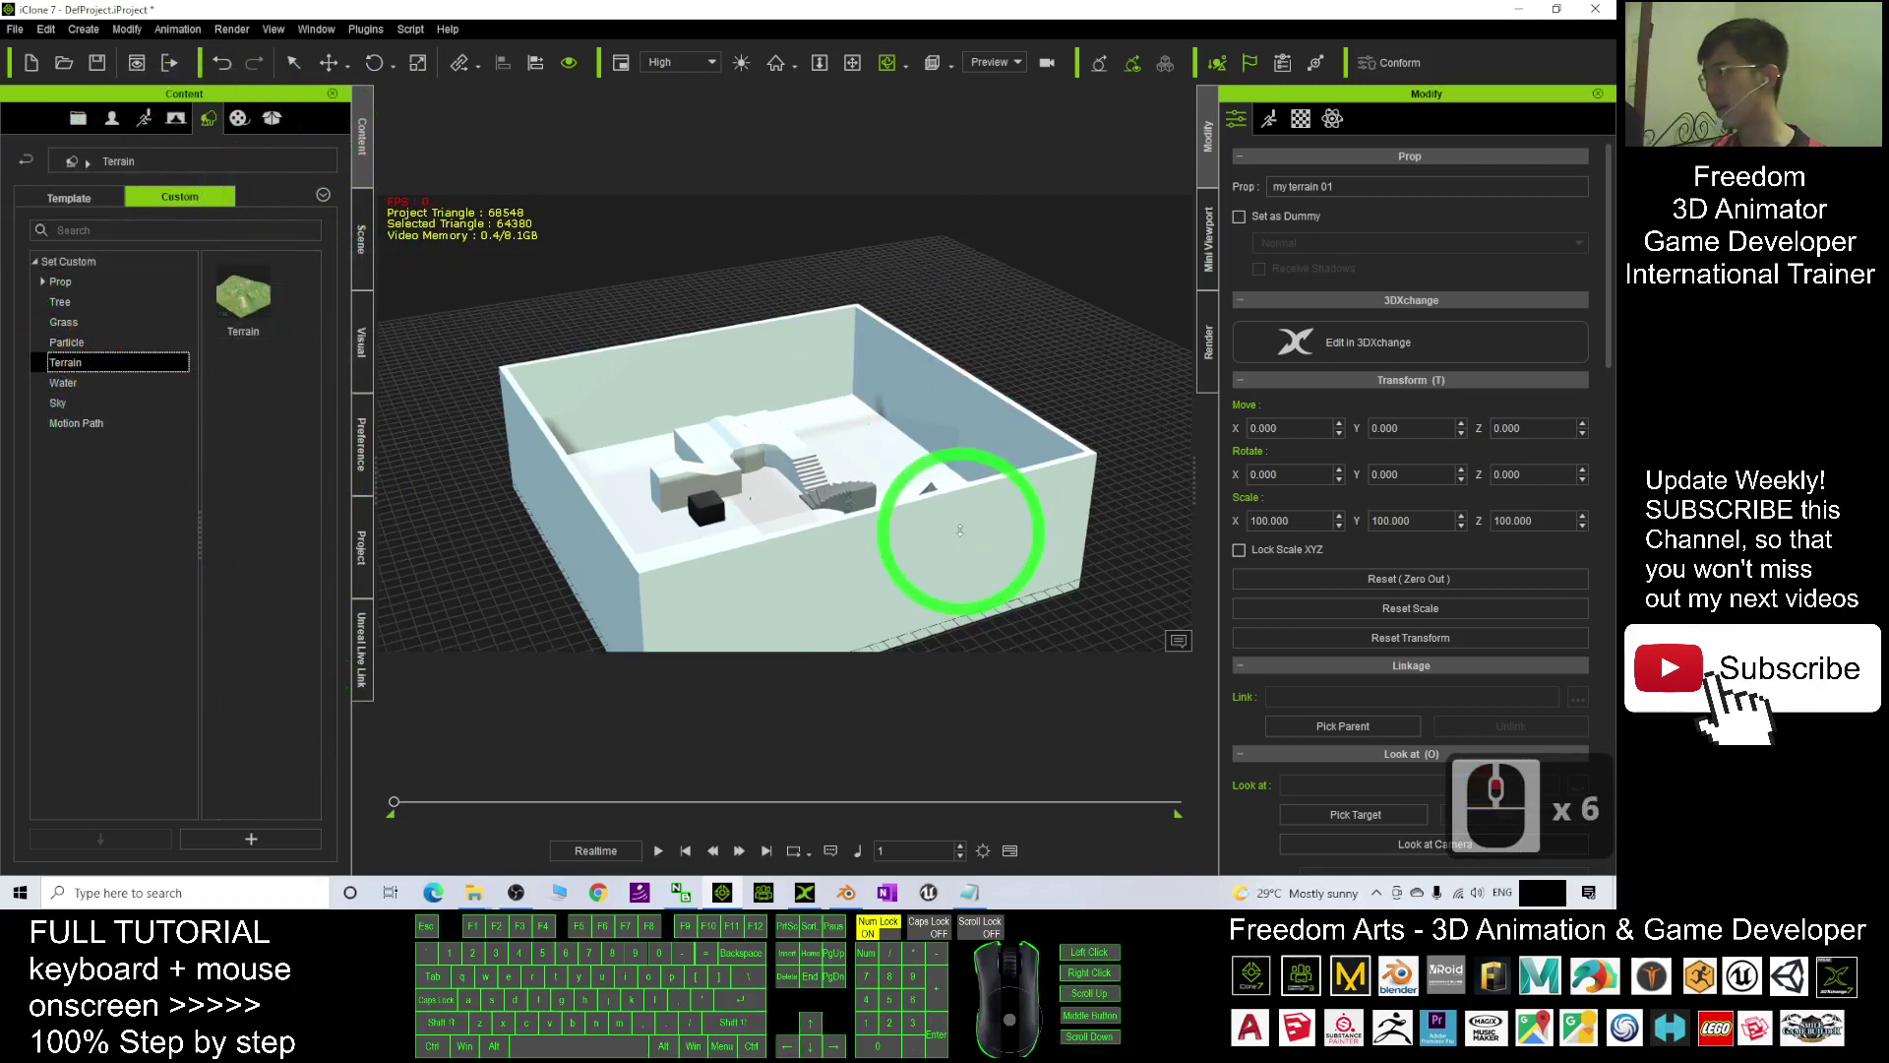
left_click_drag(952, 531, 1005, 487, "alt")
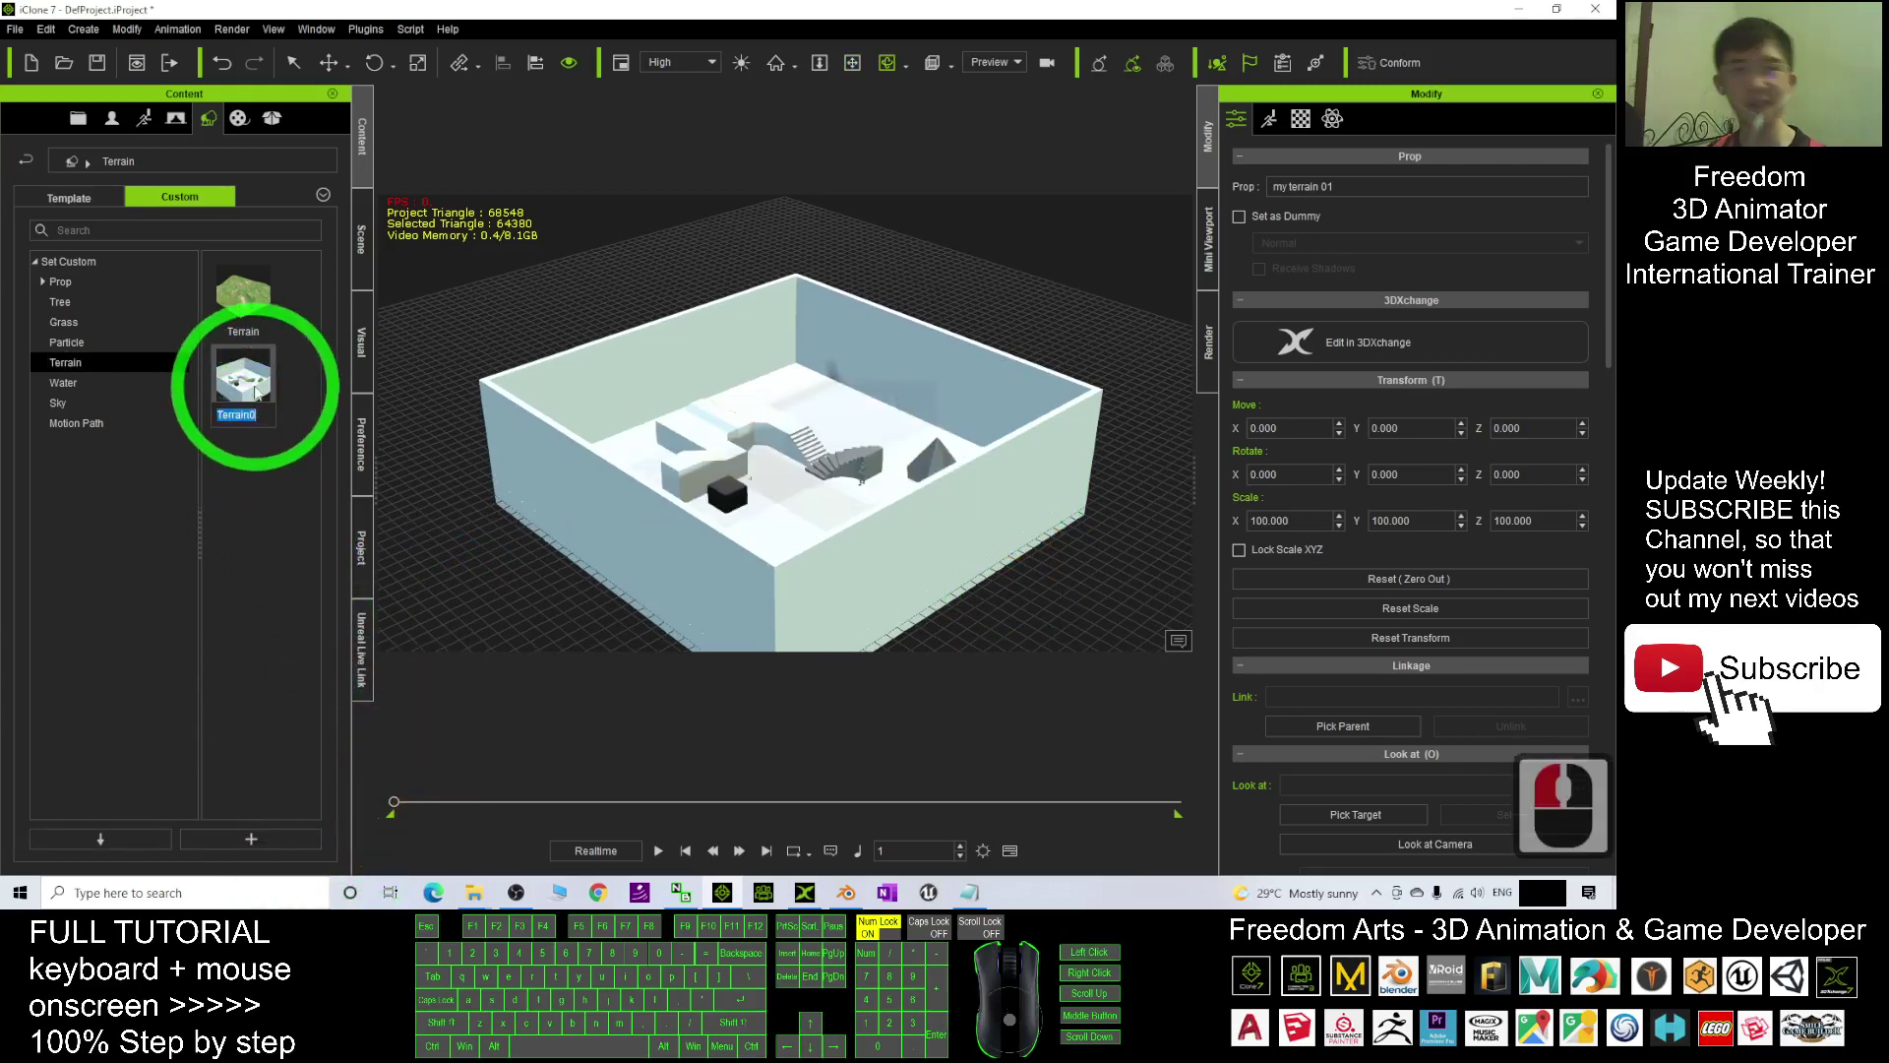
left_click(693, 502)
scroll(808, 479, "down", 20)
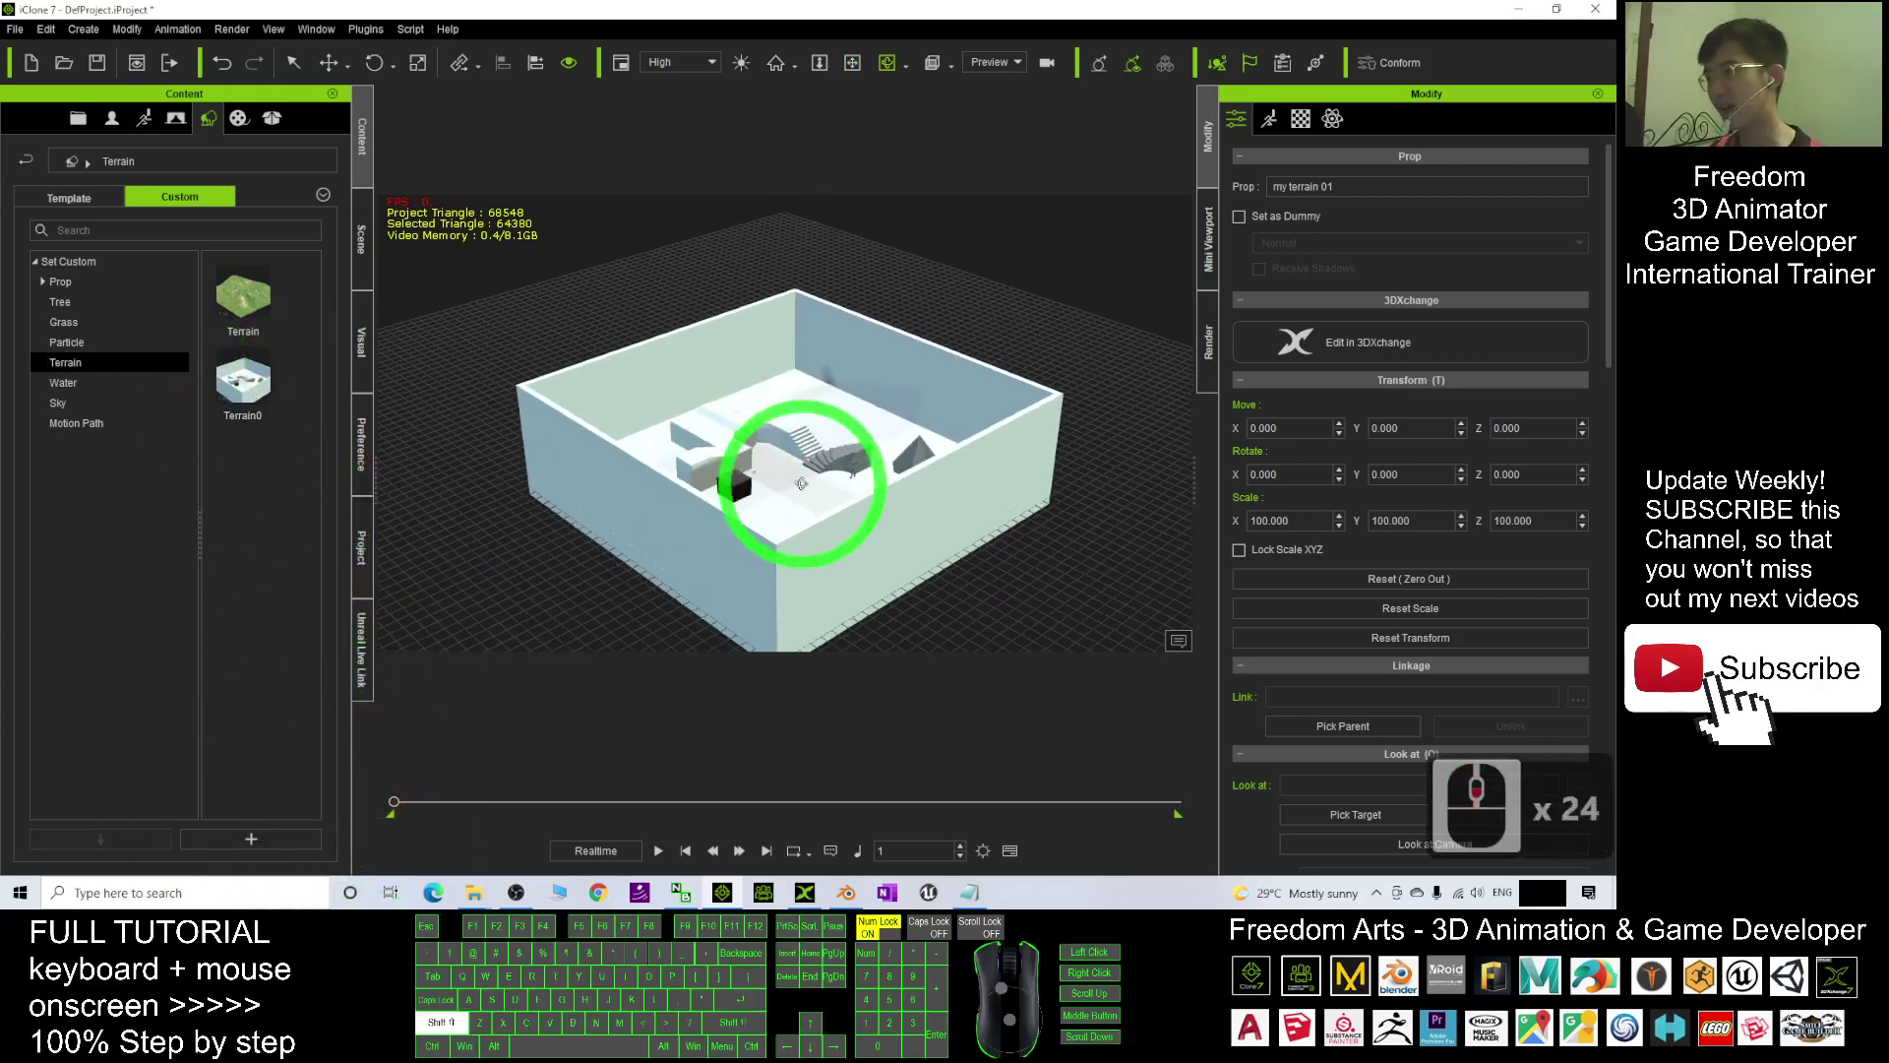
Step: Start a new project and drop the custom Terrain0 into the empty scene
left_click_drag(808, 480, 709, 443, "shift")
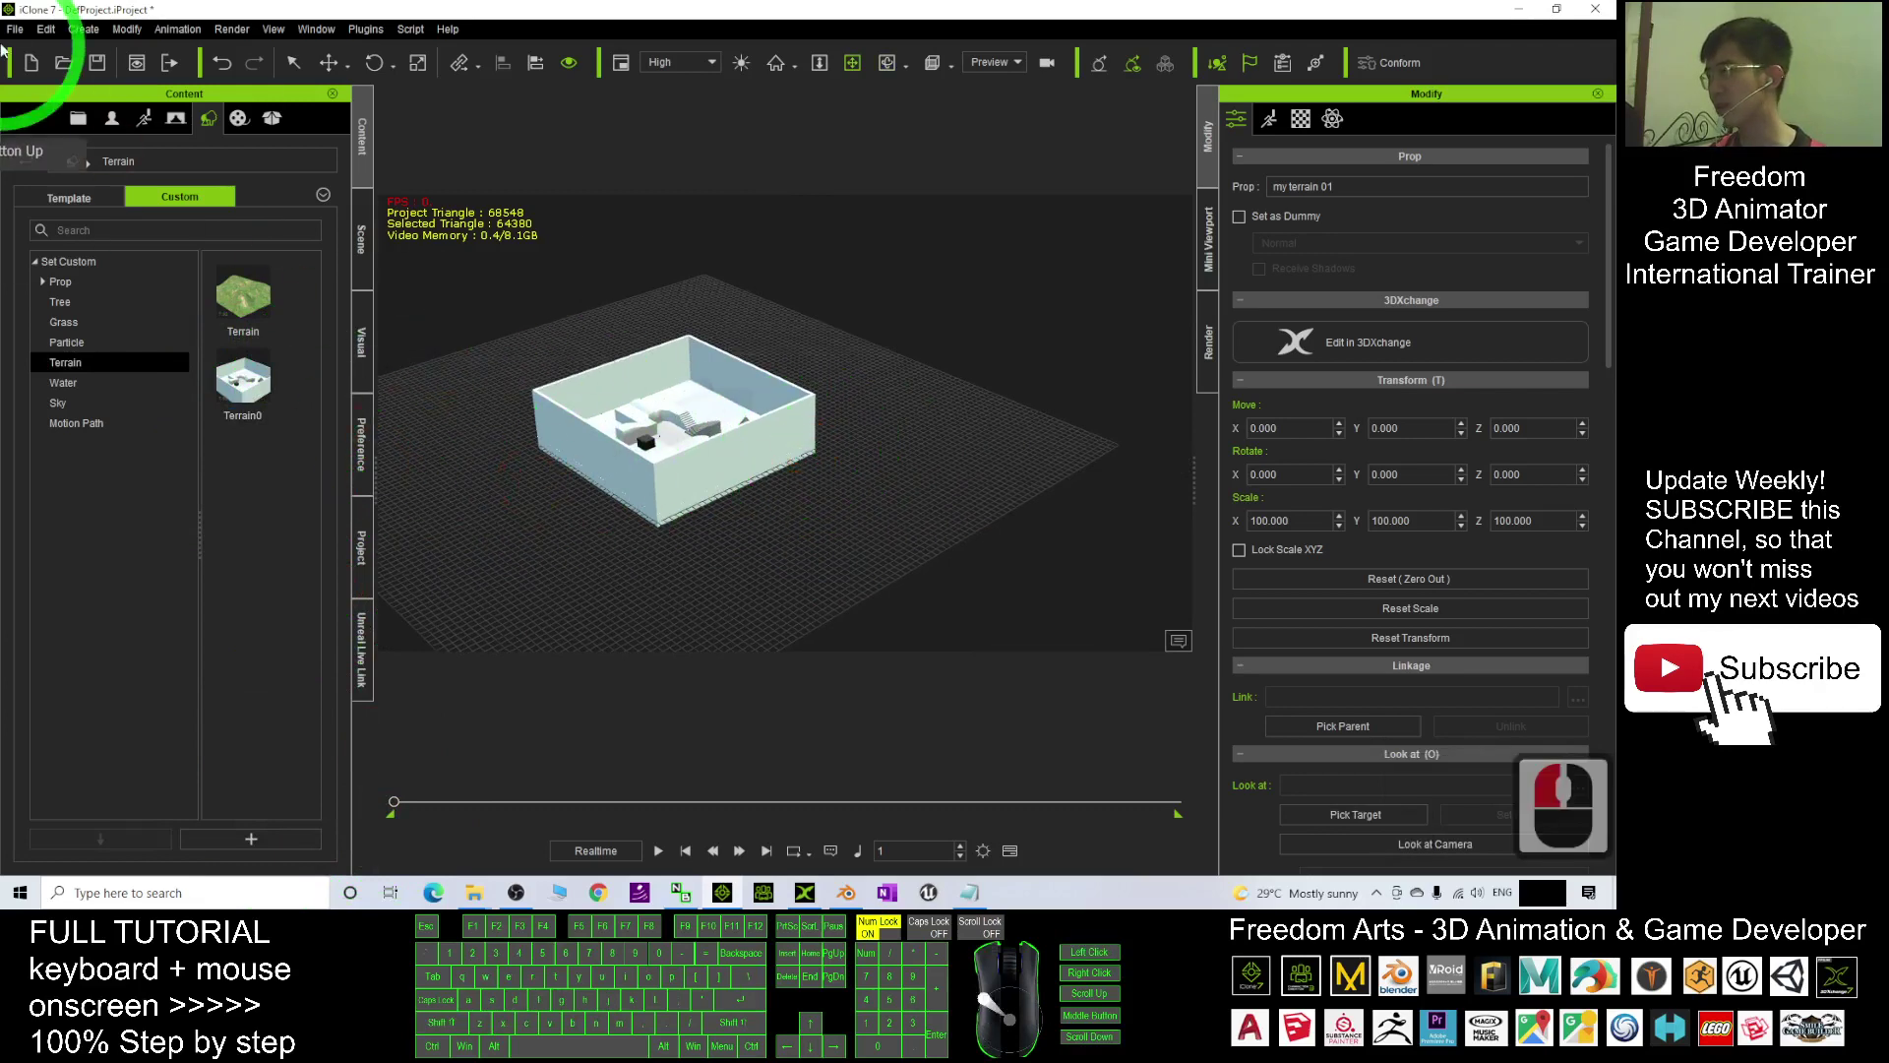
left_click(30, 62)
double_click(832, 499)
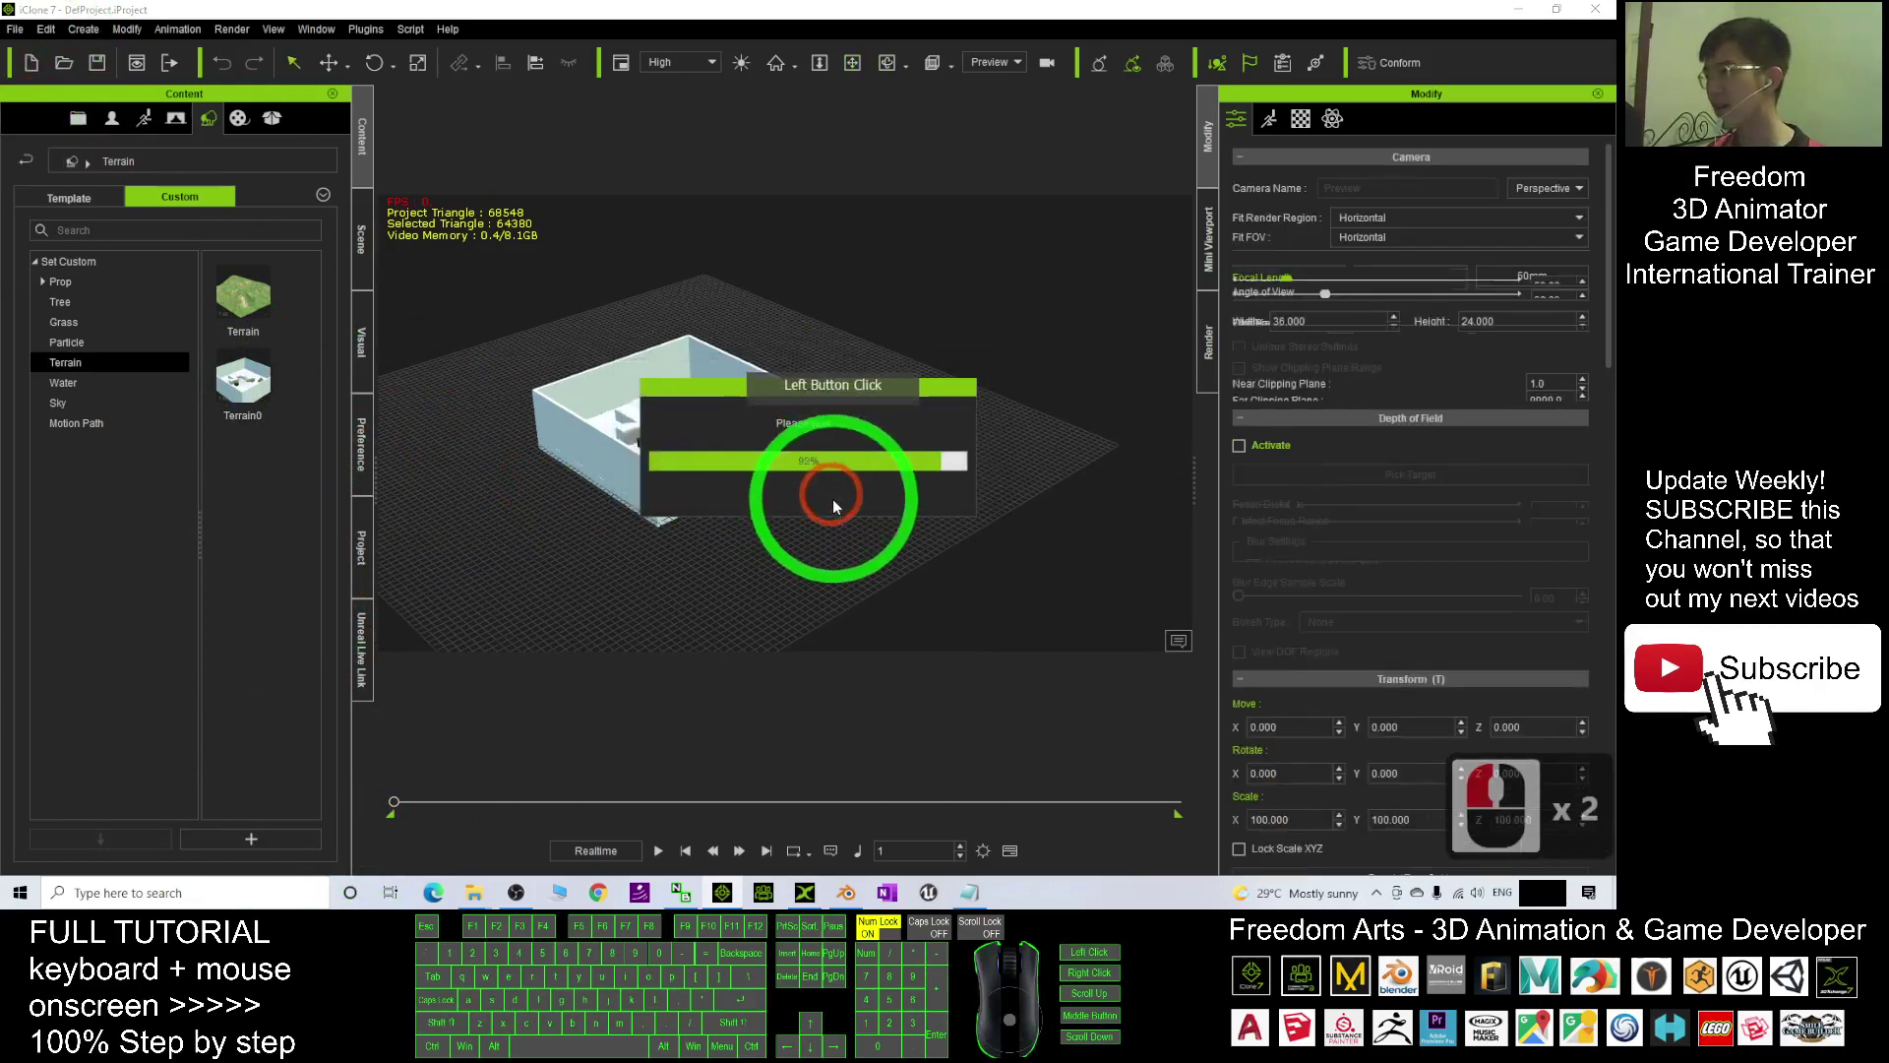
left_click_drag(243, 383, 805, 539)
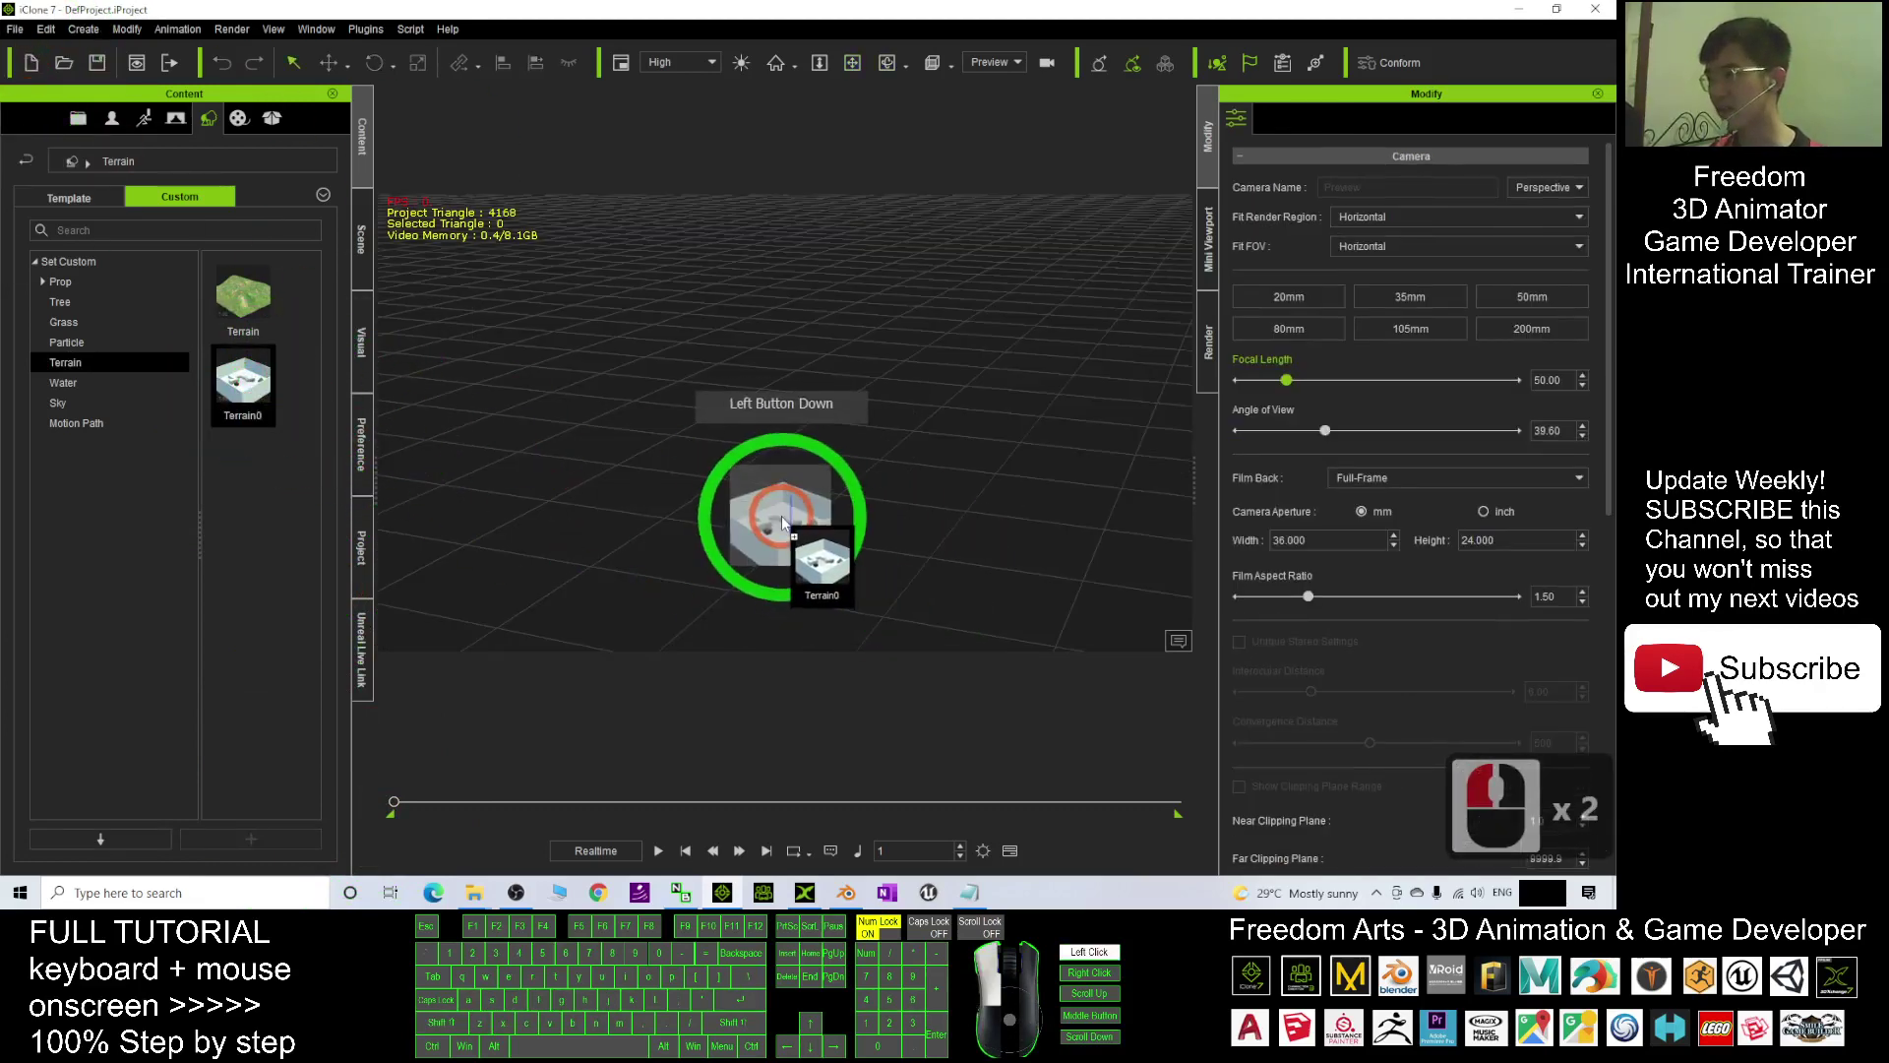
scroll(916, 516, "down", 8, "shift")
scroll(826, 473, "down", 8, "shift")
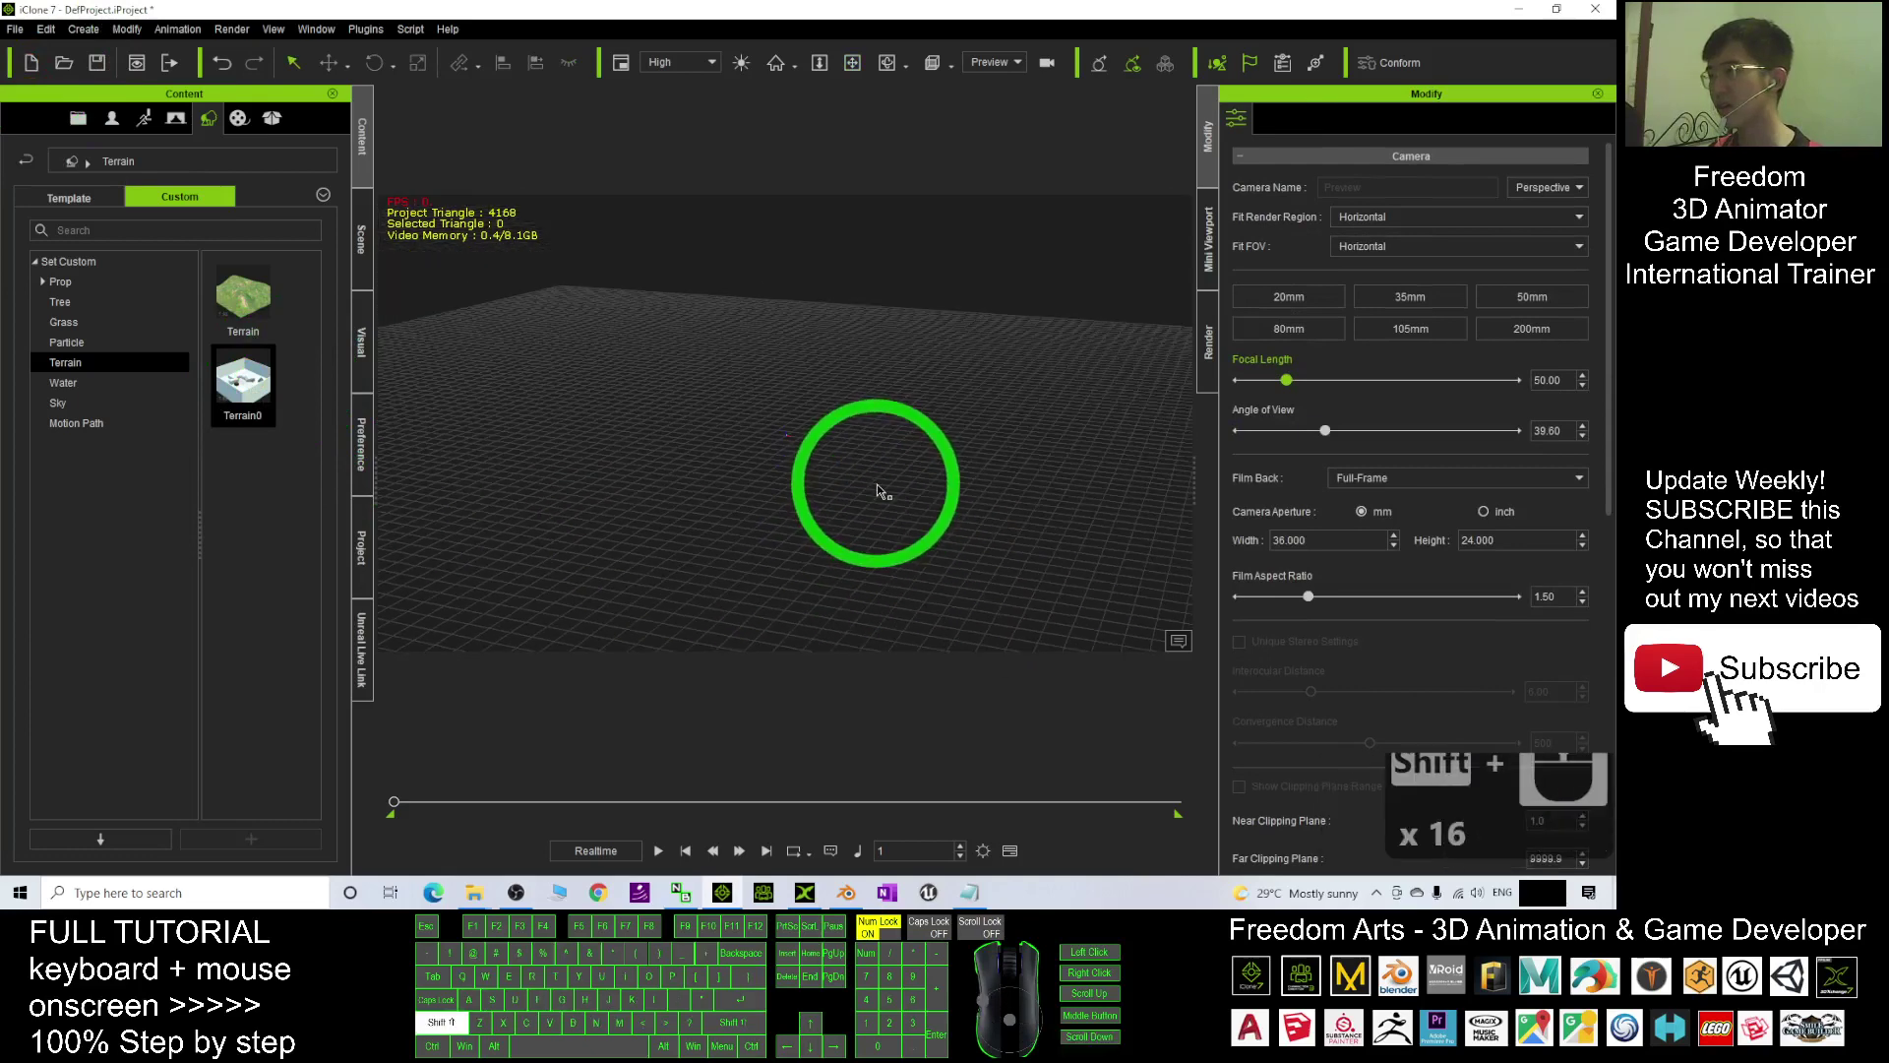
left_click_drag(242, 384, 775, 429)
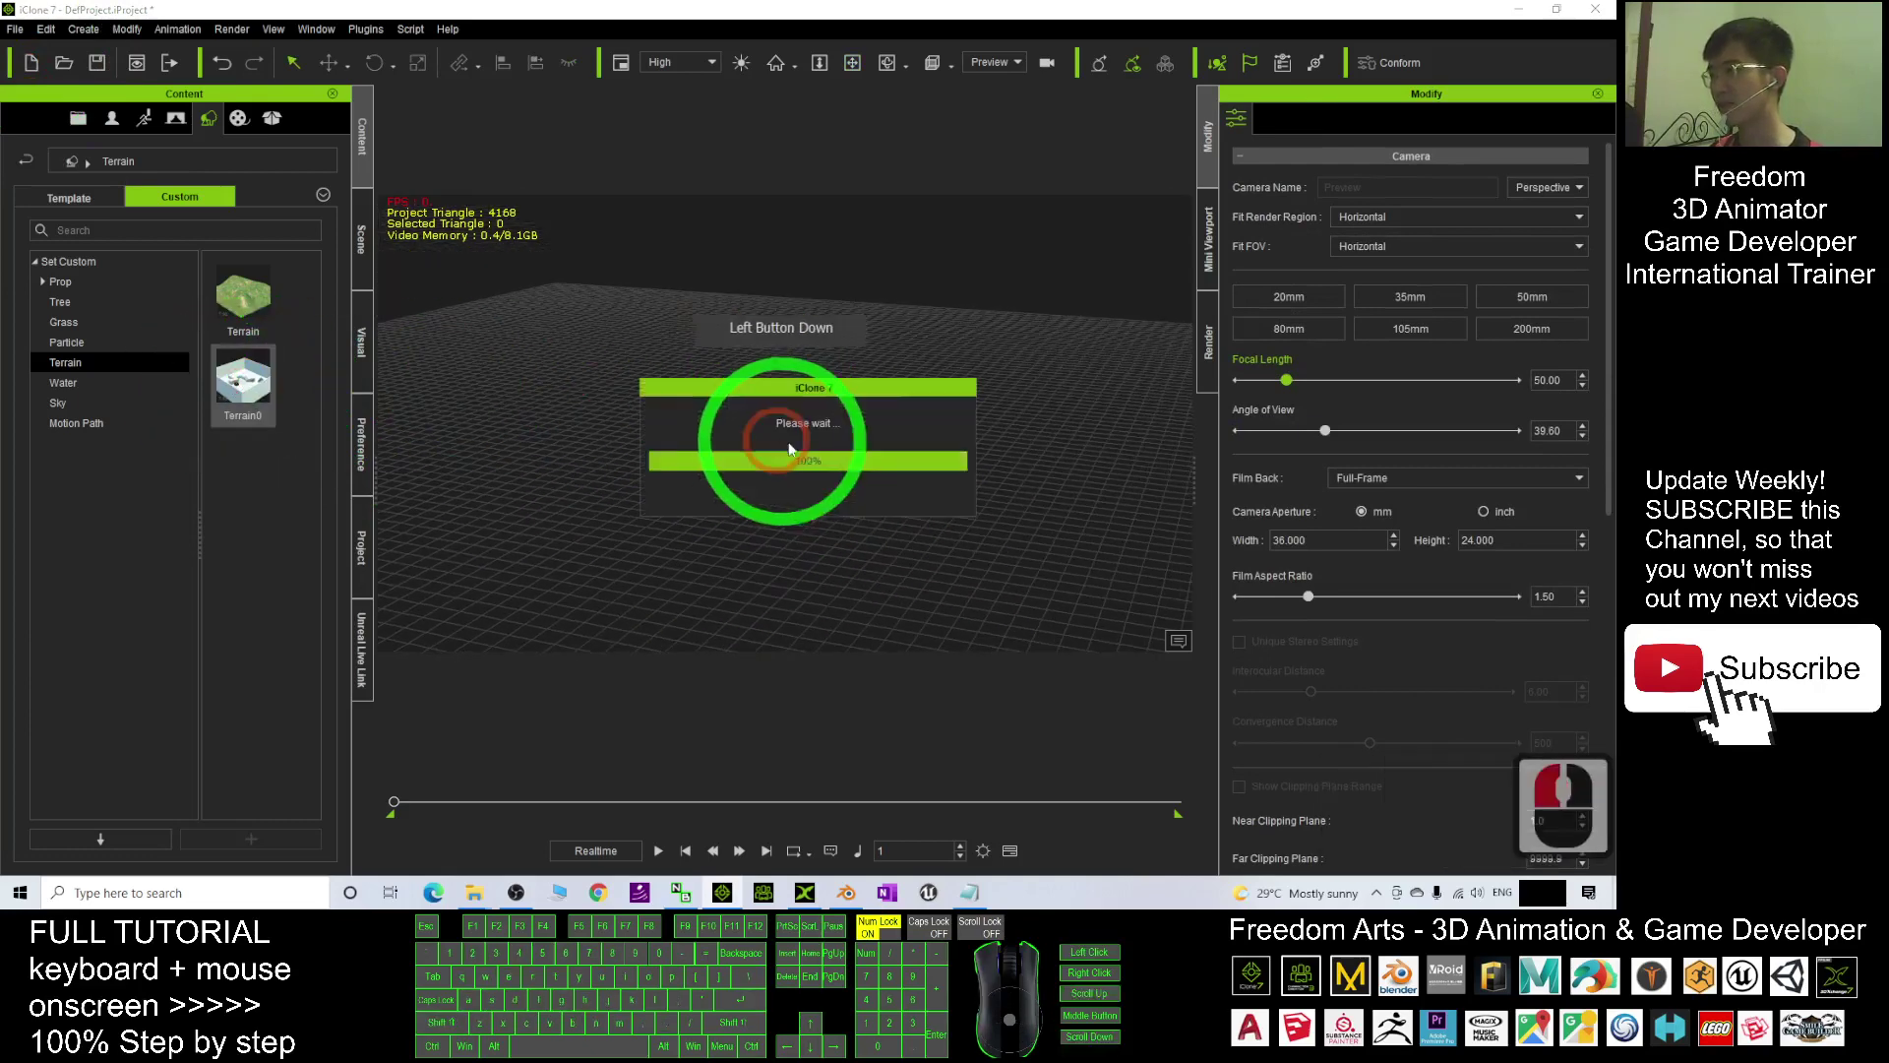
scroll(915, 453, "down", 5, "shift")
scroll(810, 457, "down", 5, "shift")
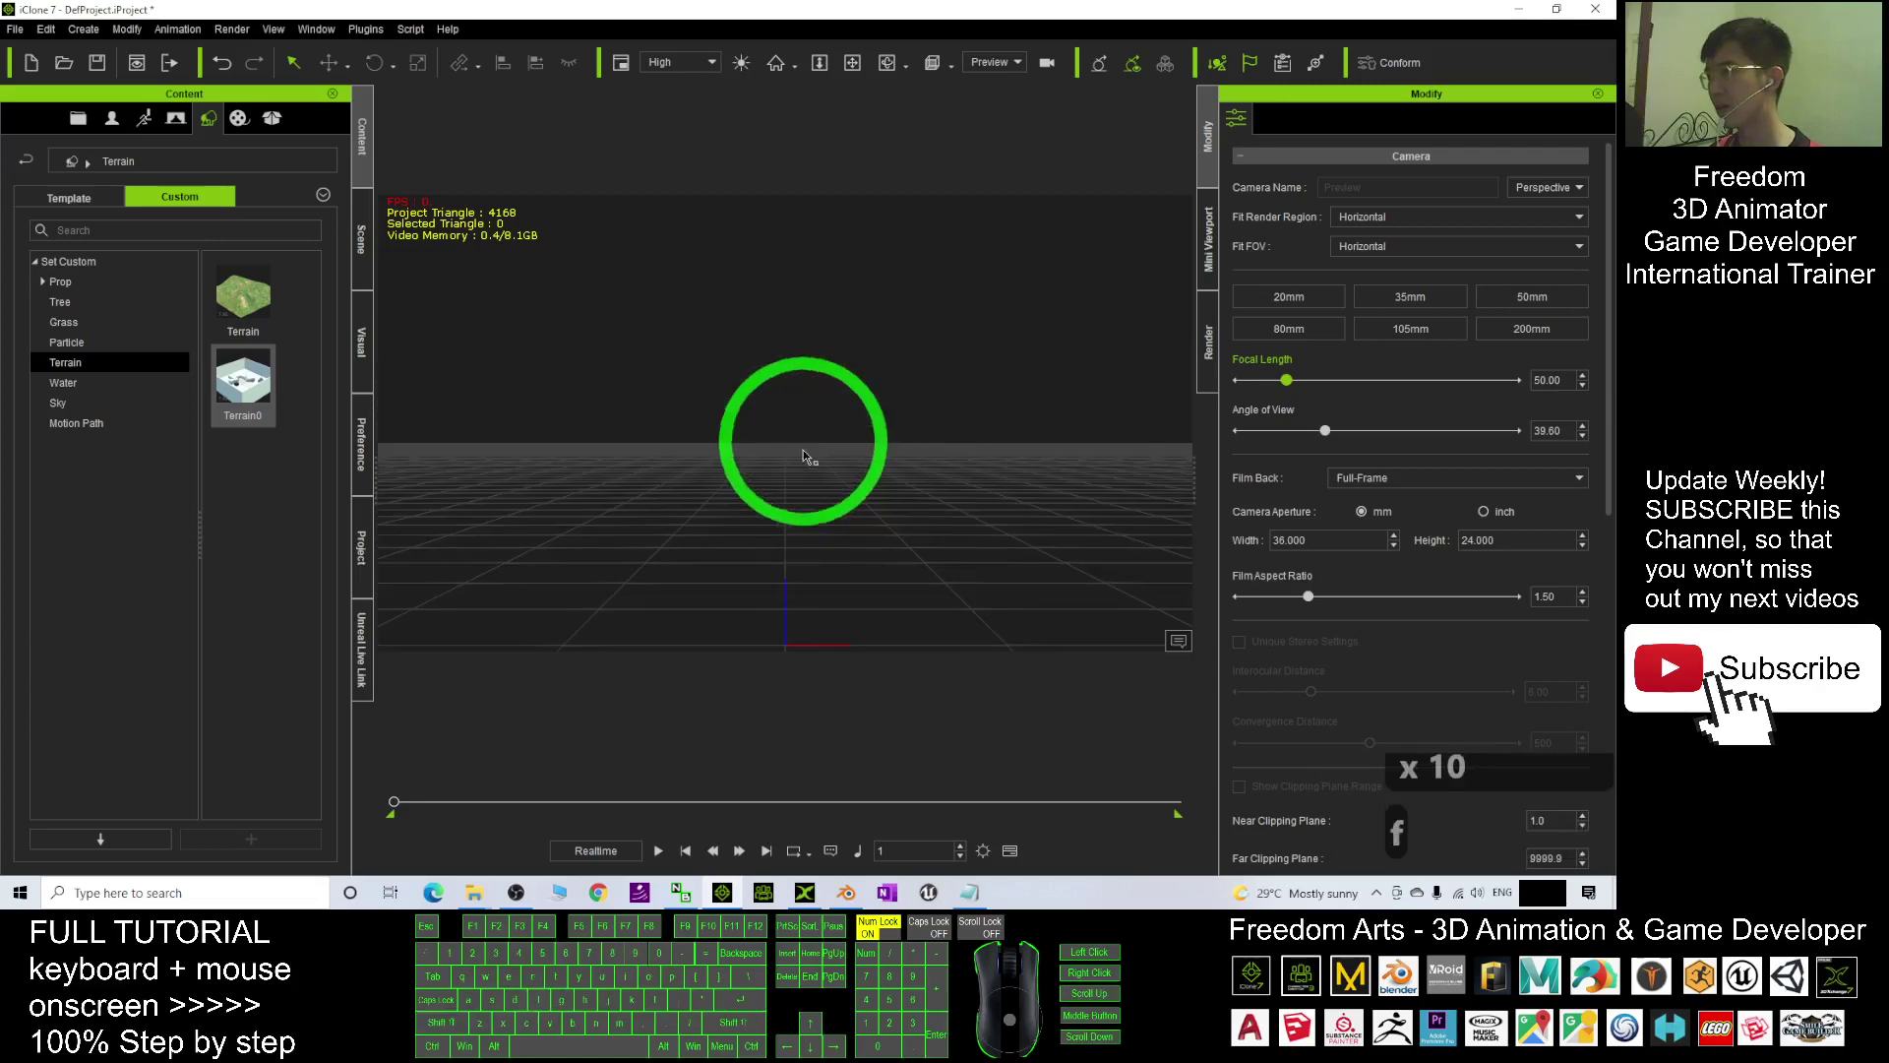
mouse_move(809, 457)
left_mouse_down()
mouse_move(534, 476)
mouse_move(905, 523)
left_mouse_up()
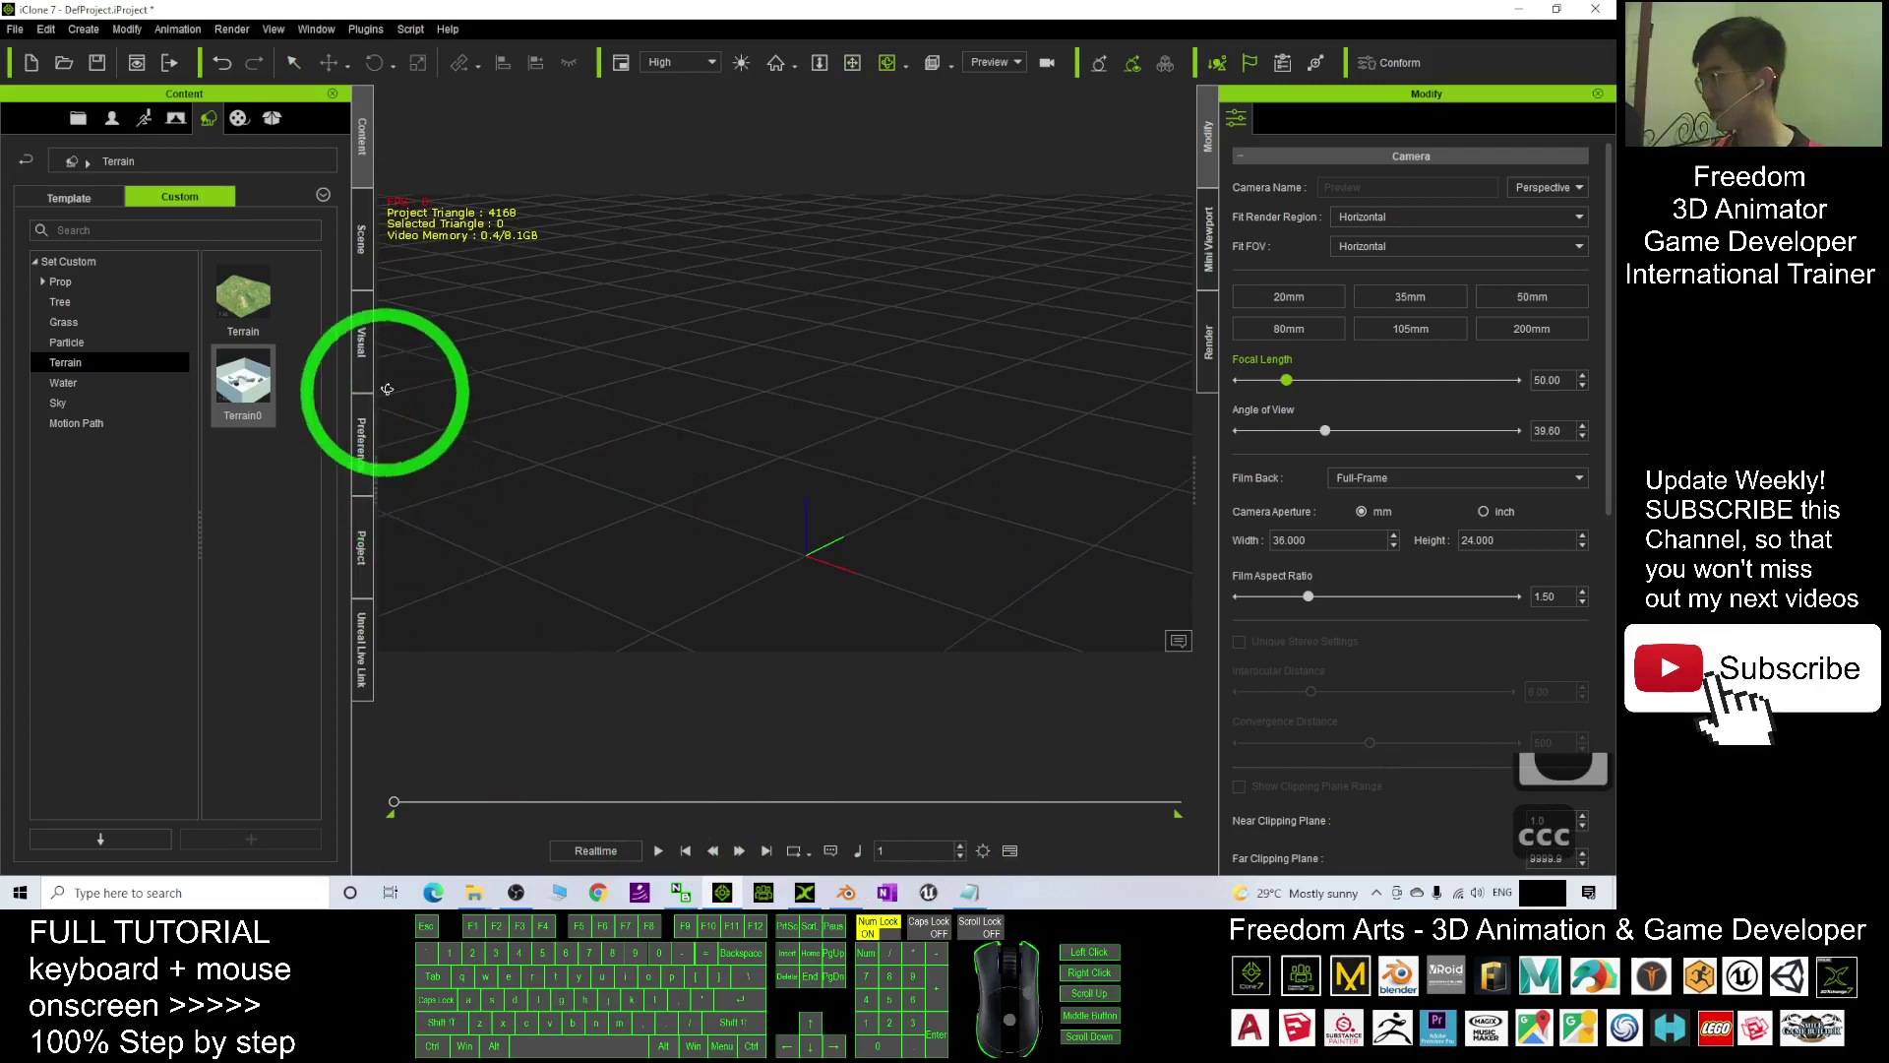
left_click_drag(909, 489, 822, 856)
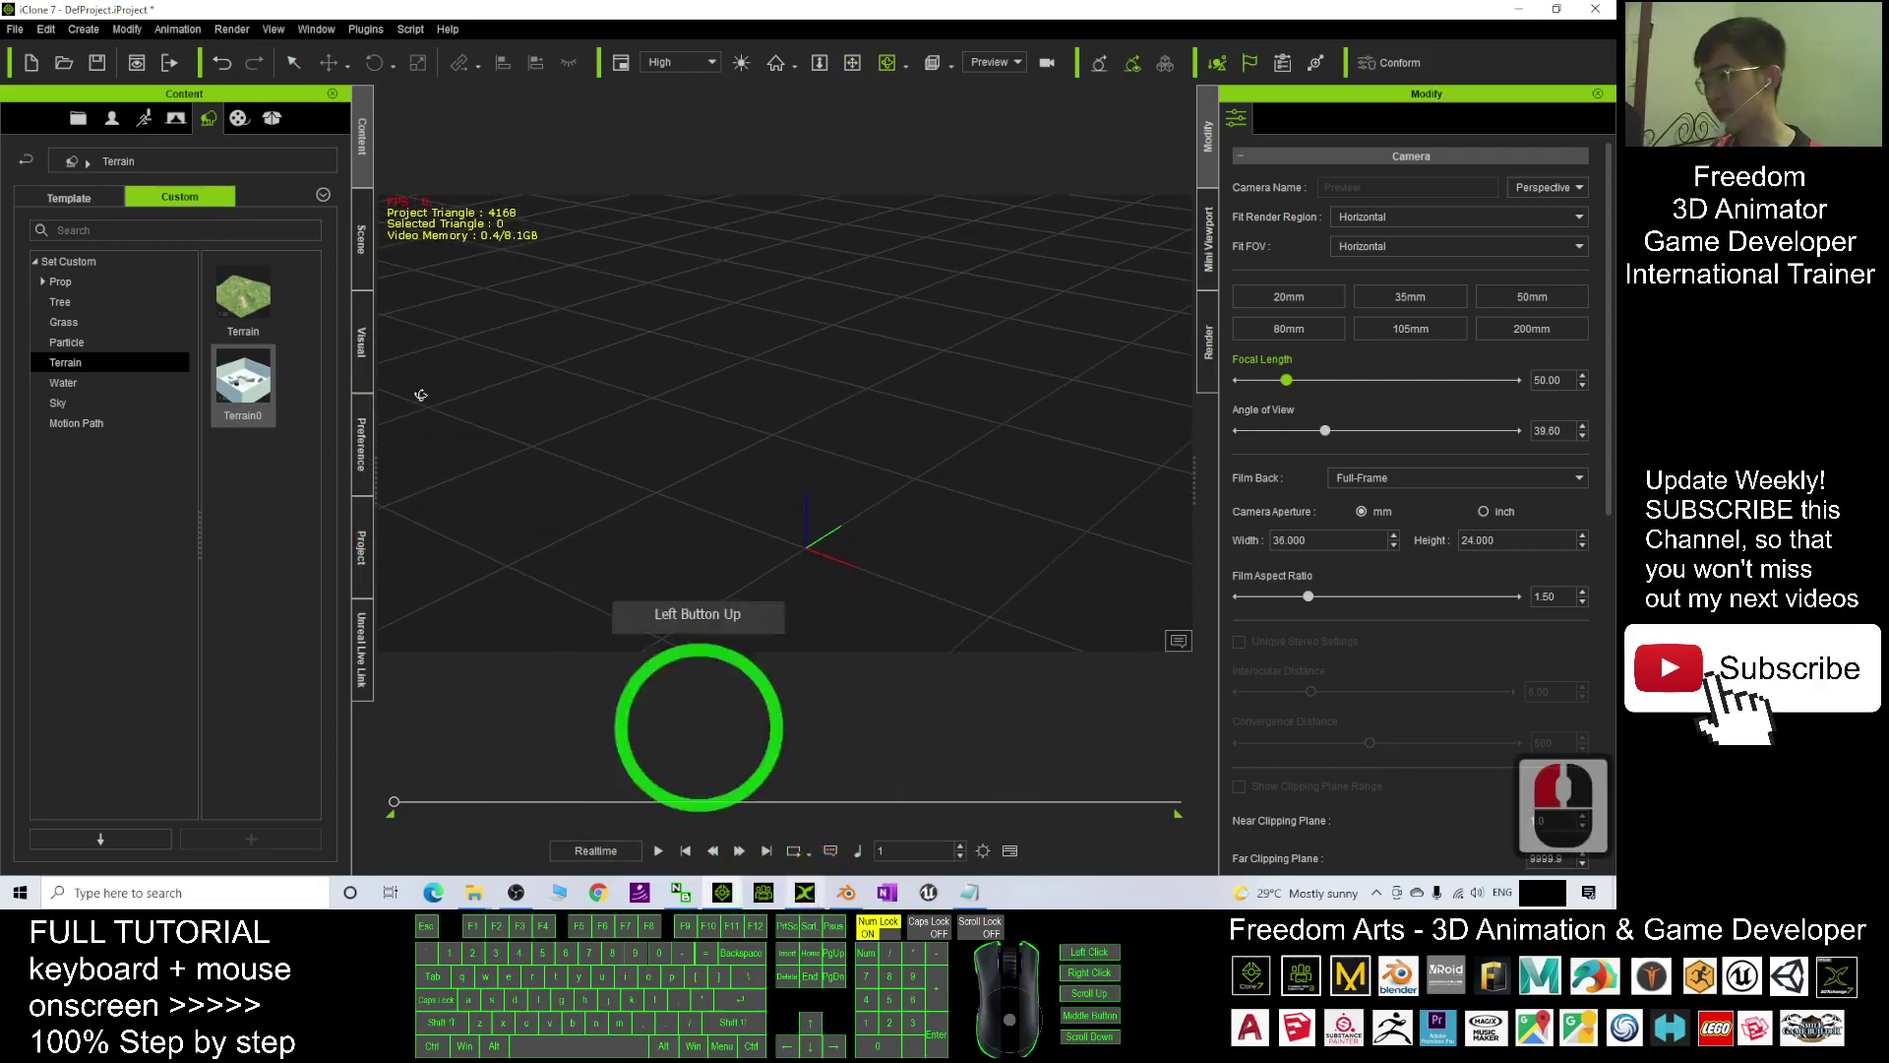
Step: Clear to another new project and re-send the UE4 scene from 3DXchange as 'my terrain 01'
left_click(32, 64)
left_click(819, 495)
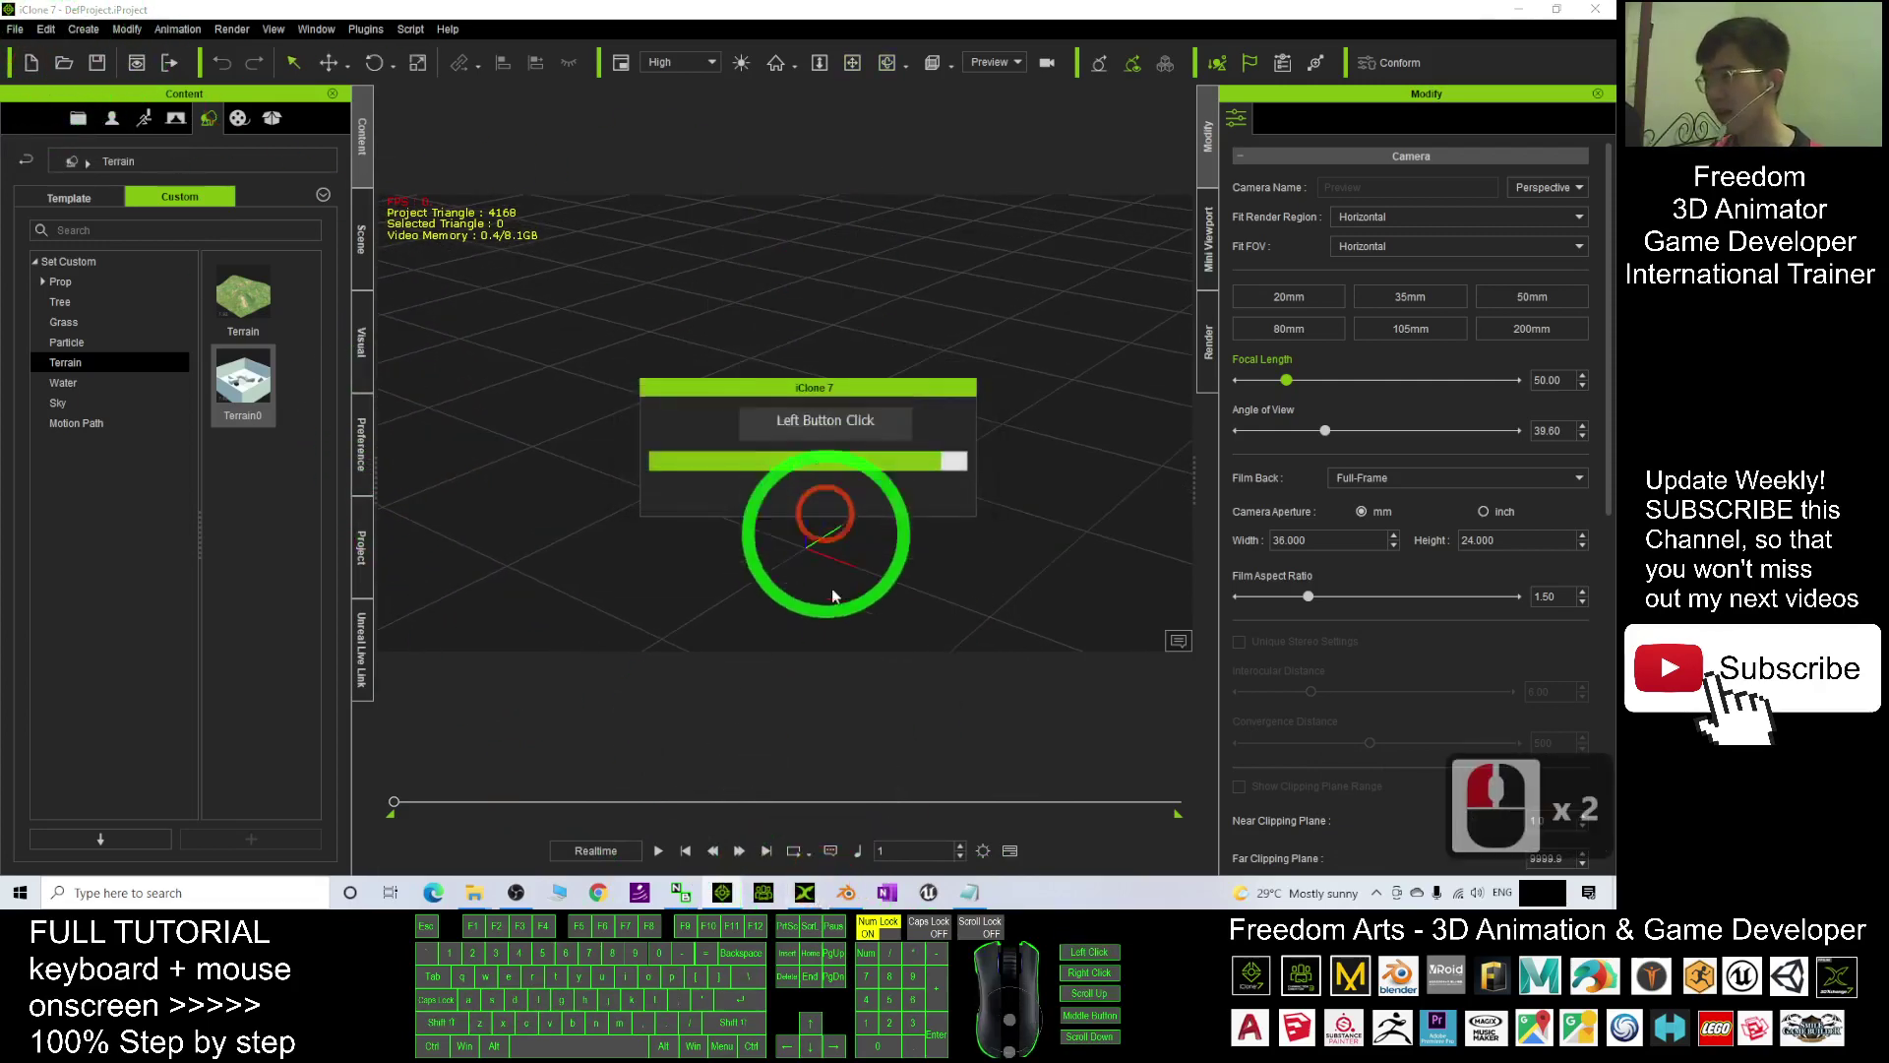
double_click(808, 853)
left_click(804, 892)
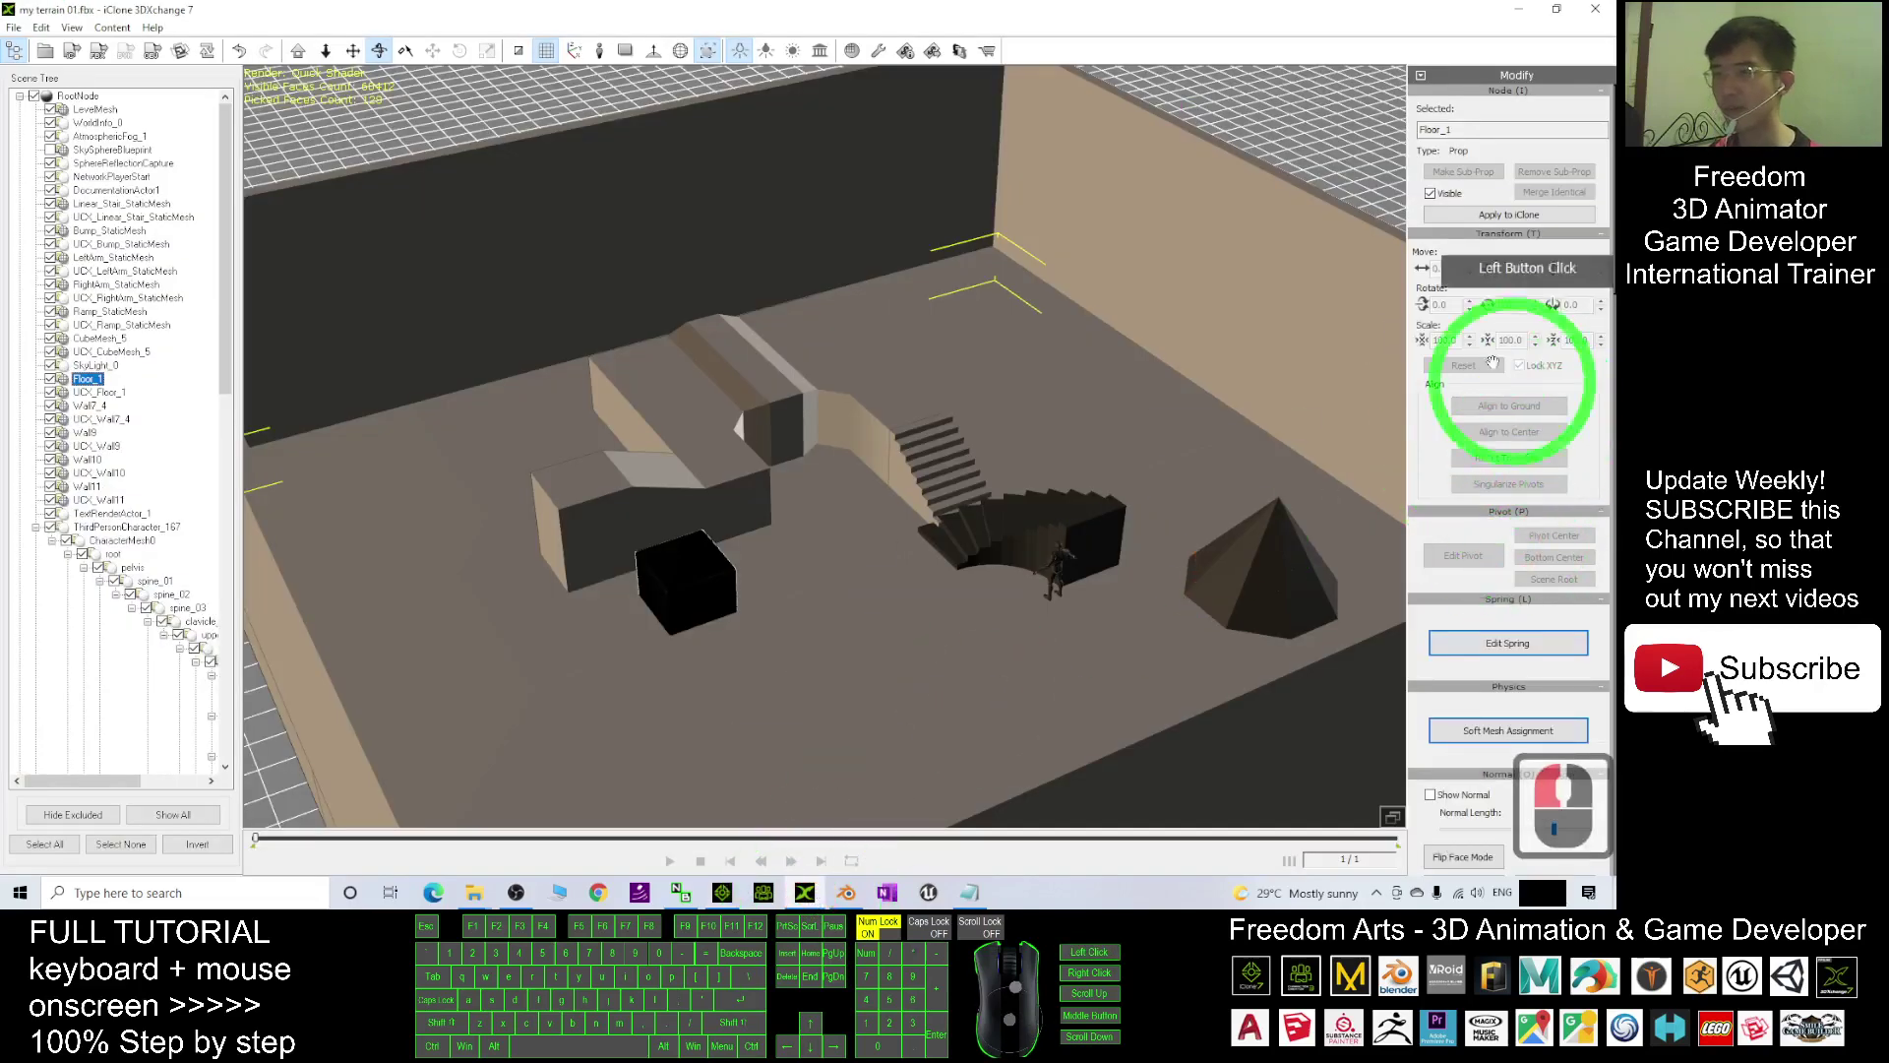
double_click(1132, 456)
left_click(1507, 214)
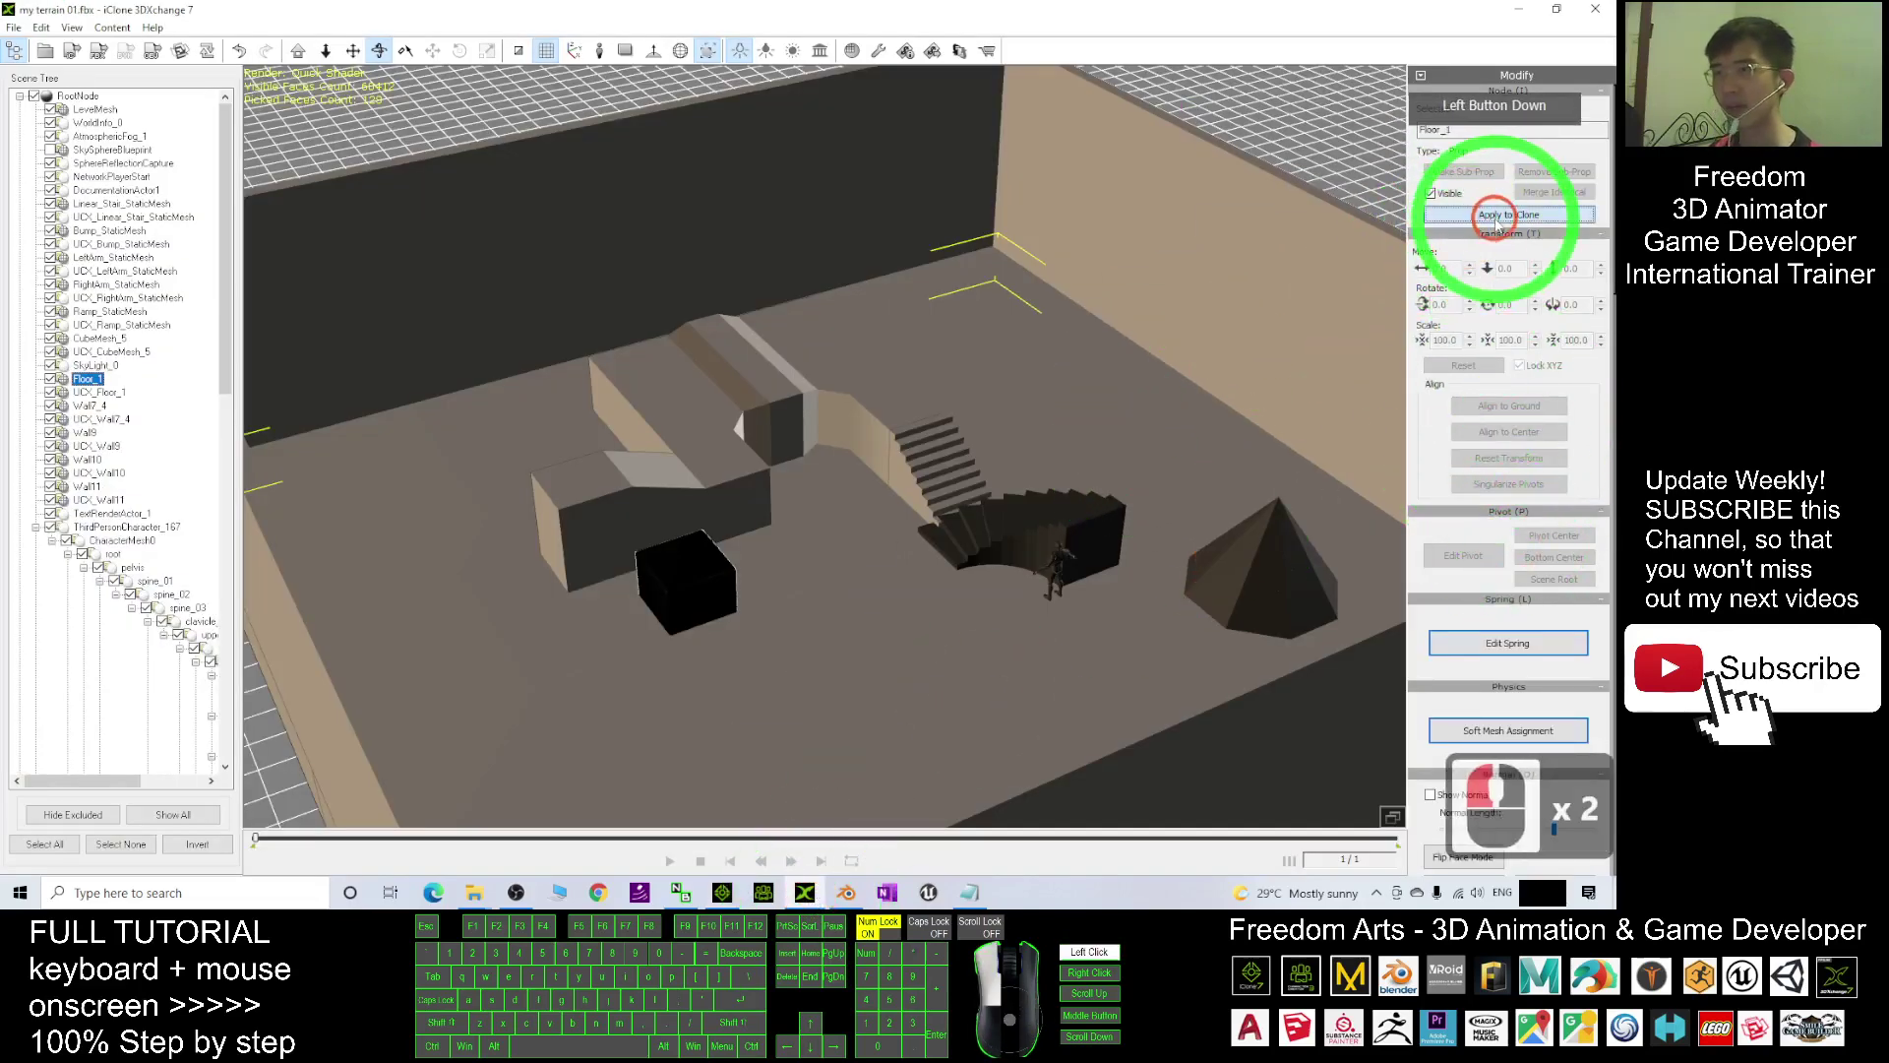
left_click(1512, 12)
scroll(775, 411, "up", 18)
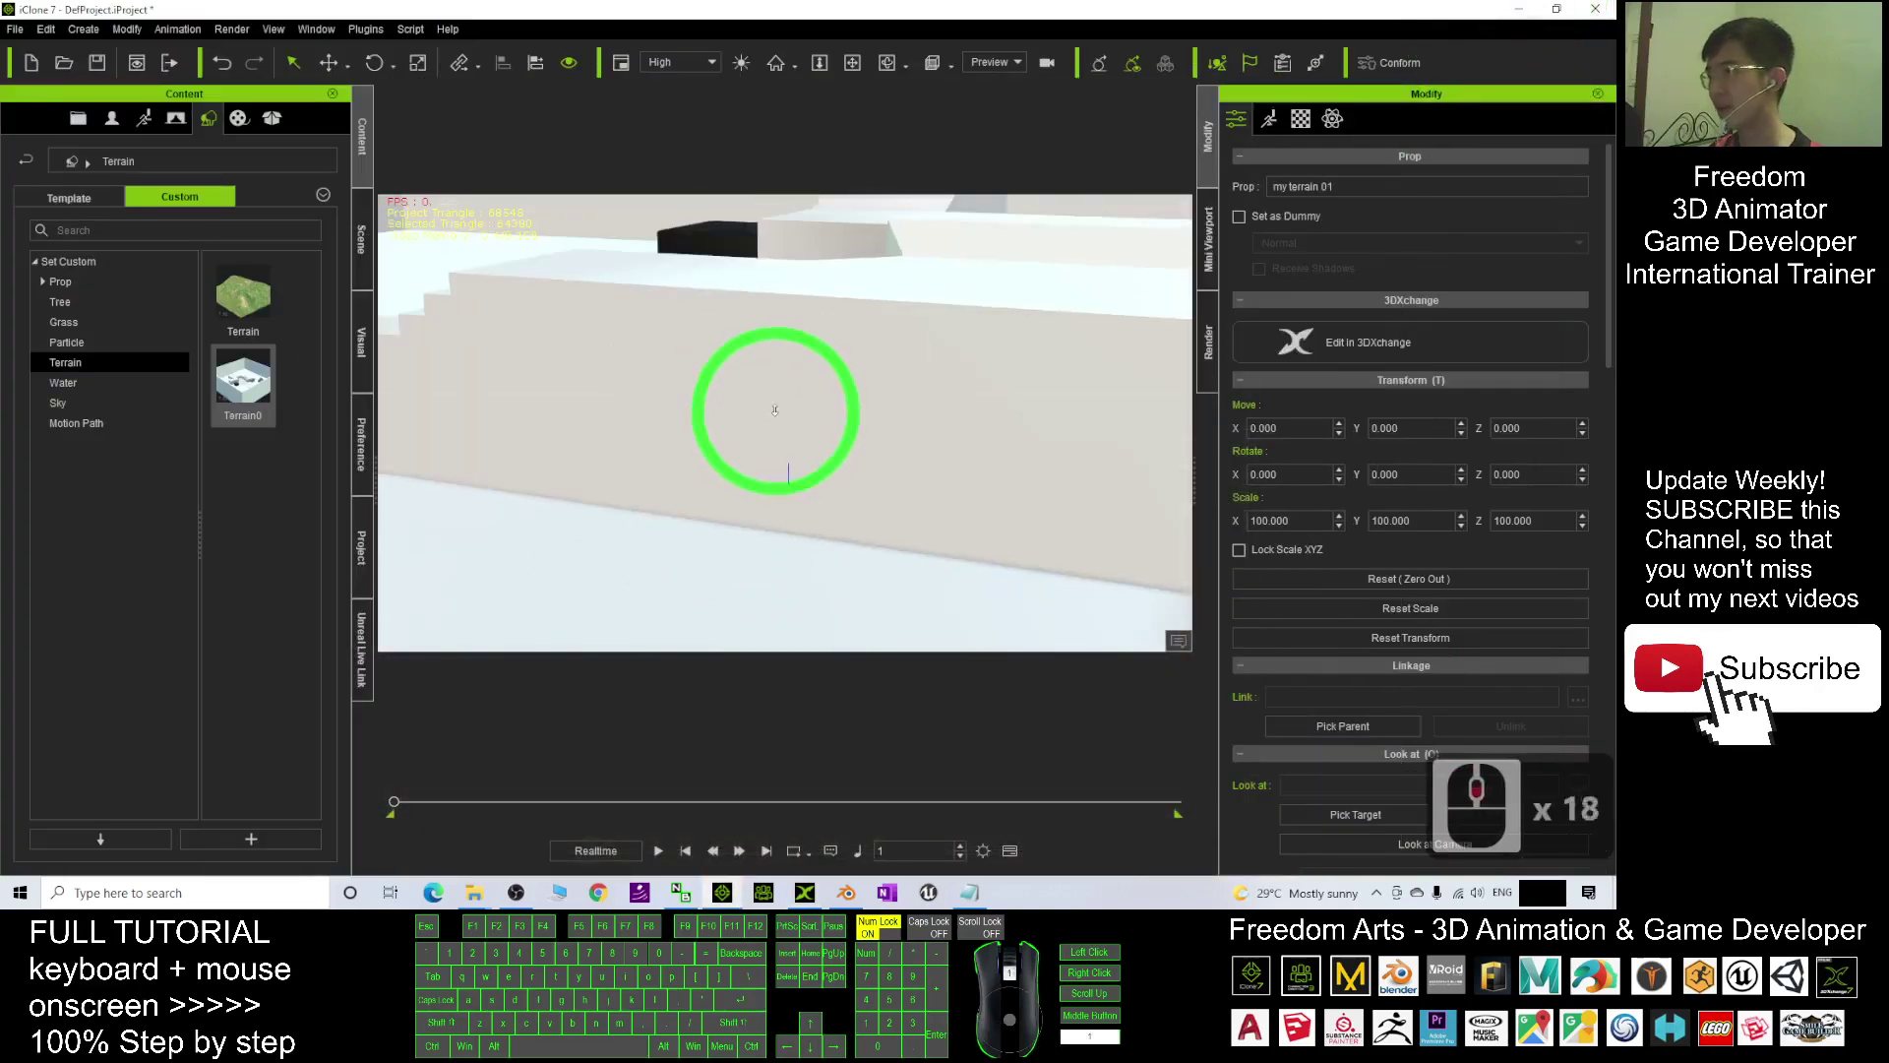
scroll(775, 411, "up", 18)
scroll(802, 403, "down", 19)
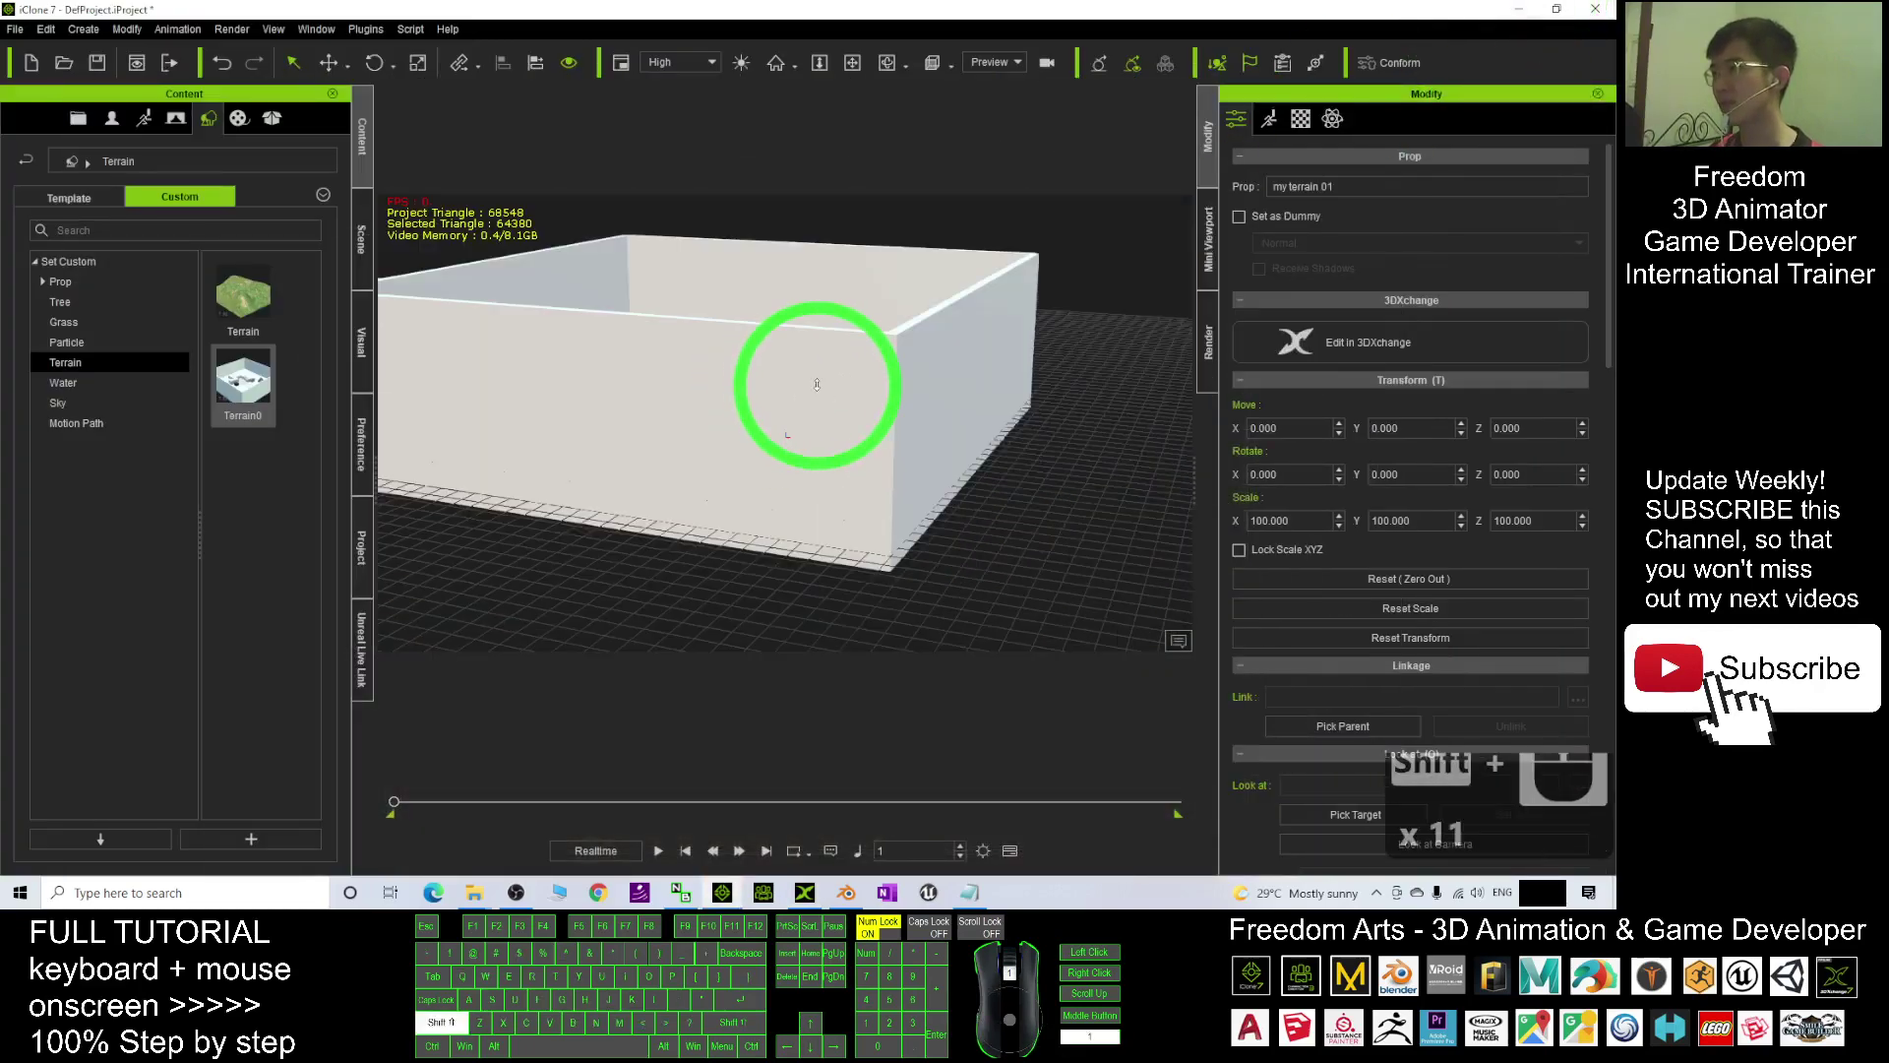
Step: Store the room in the custom Prop library, where it appears as Prop21
mouse_move(801, 403)
left_mouse_down()
mouse_move(767, 502)
mouse_move(717, 484)
mouse_move(985, 396)
left_mouse_up()
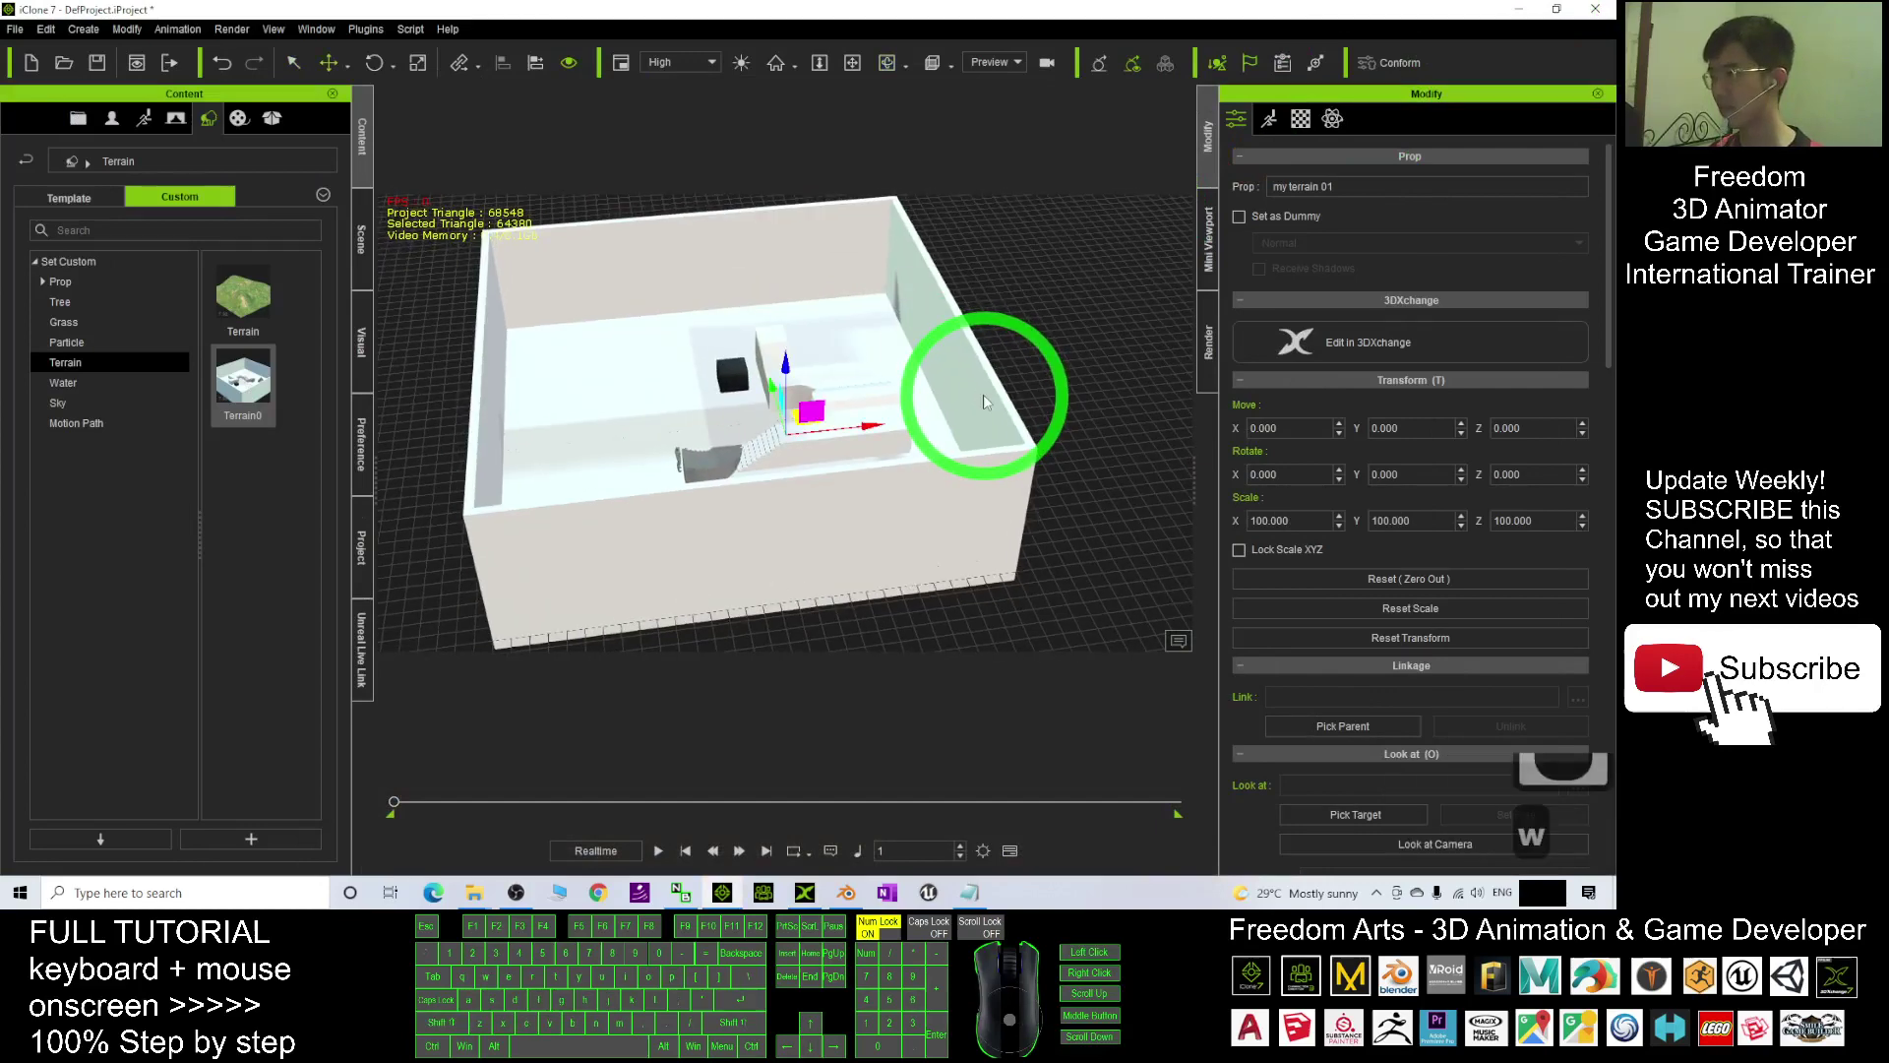
left_click_drag(822, 506, 166, 305)
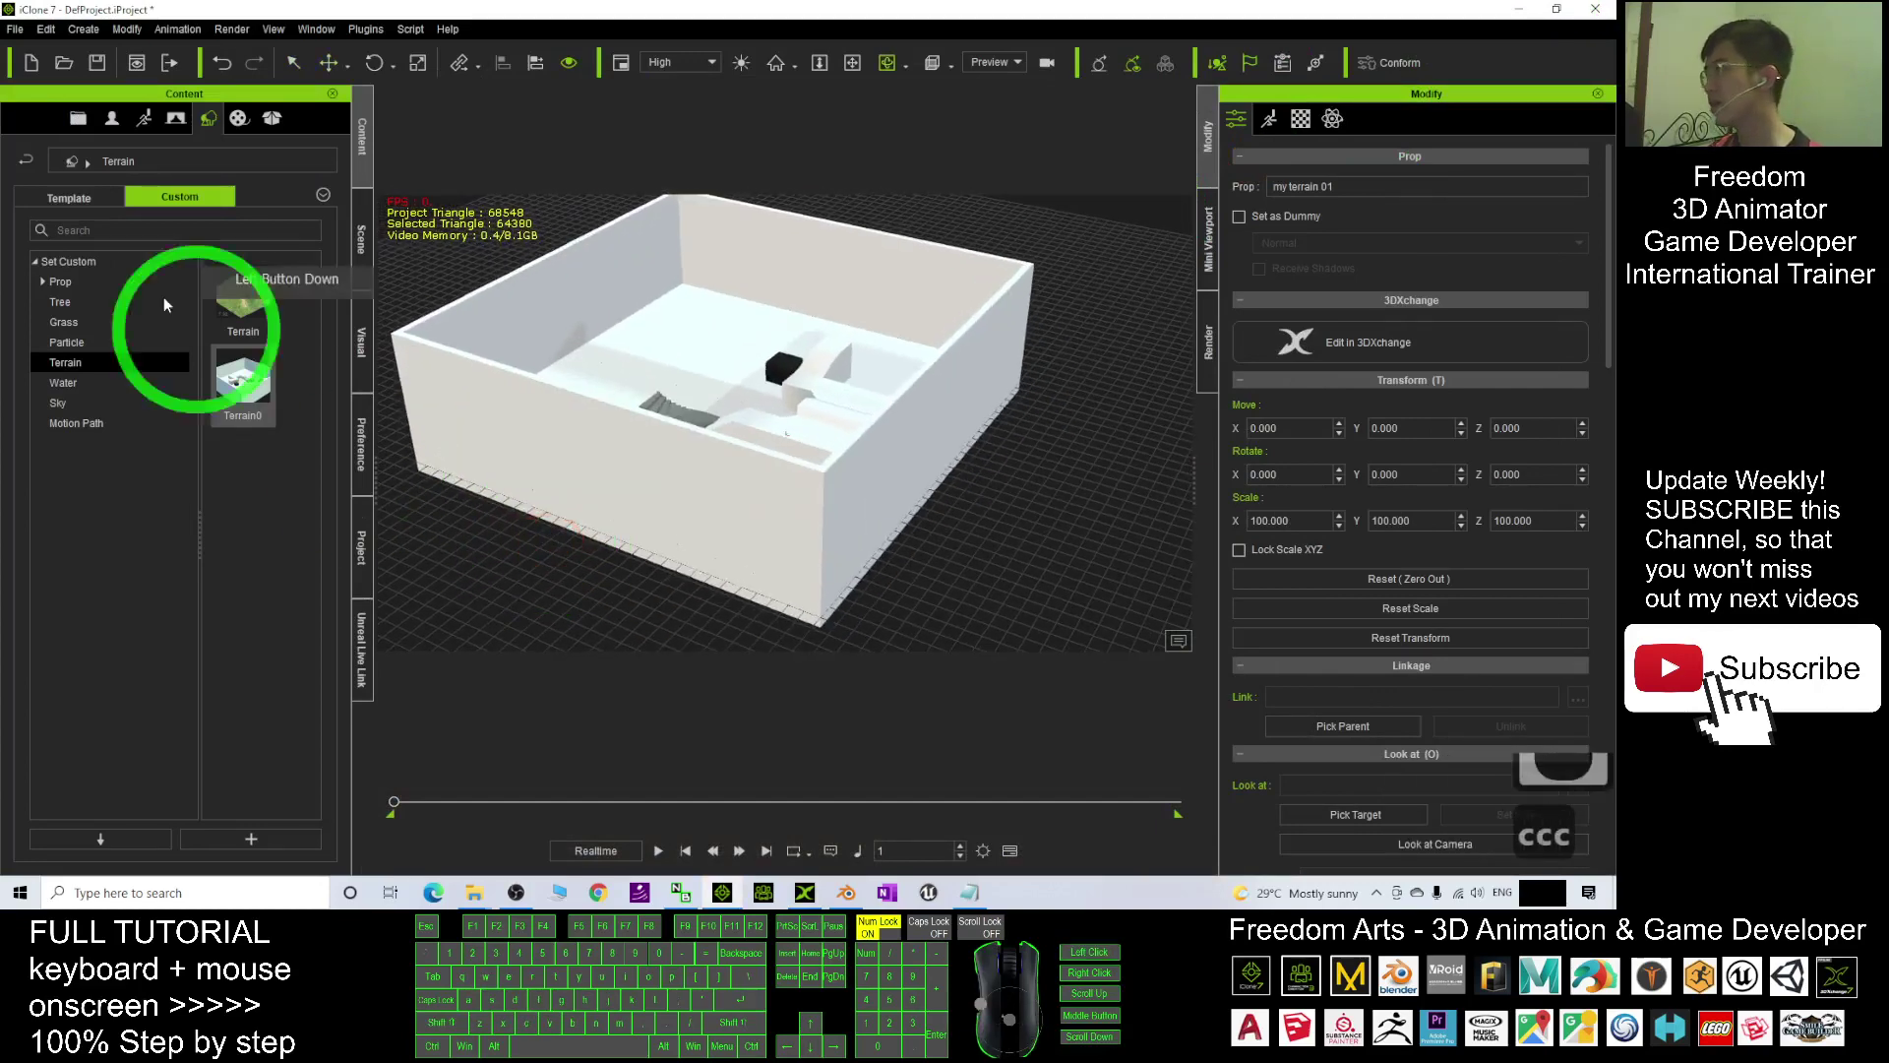
left_click(67, 299)
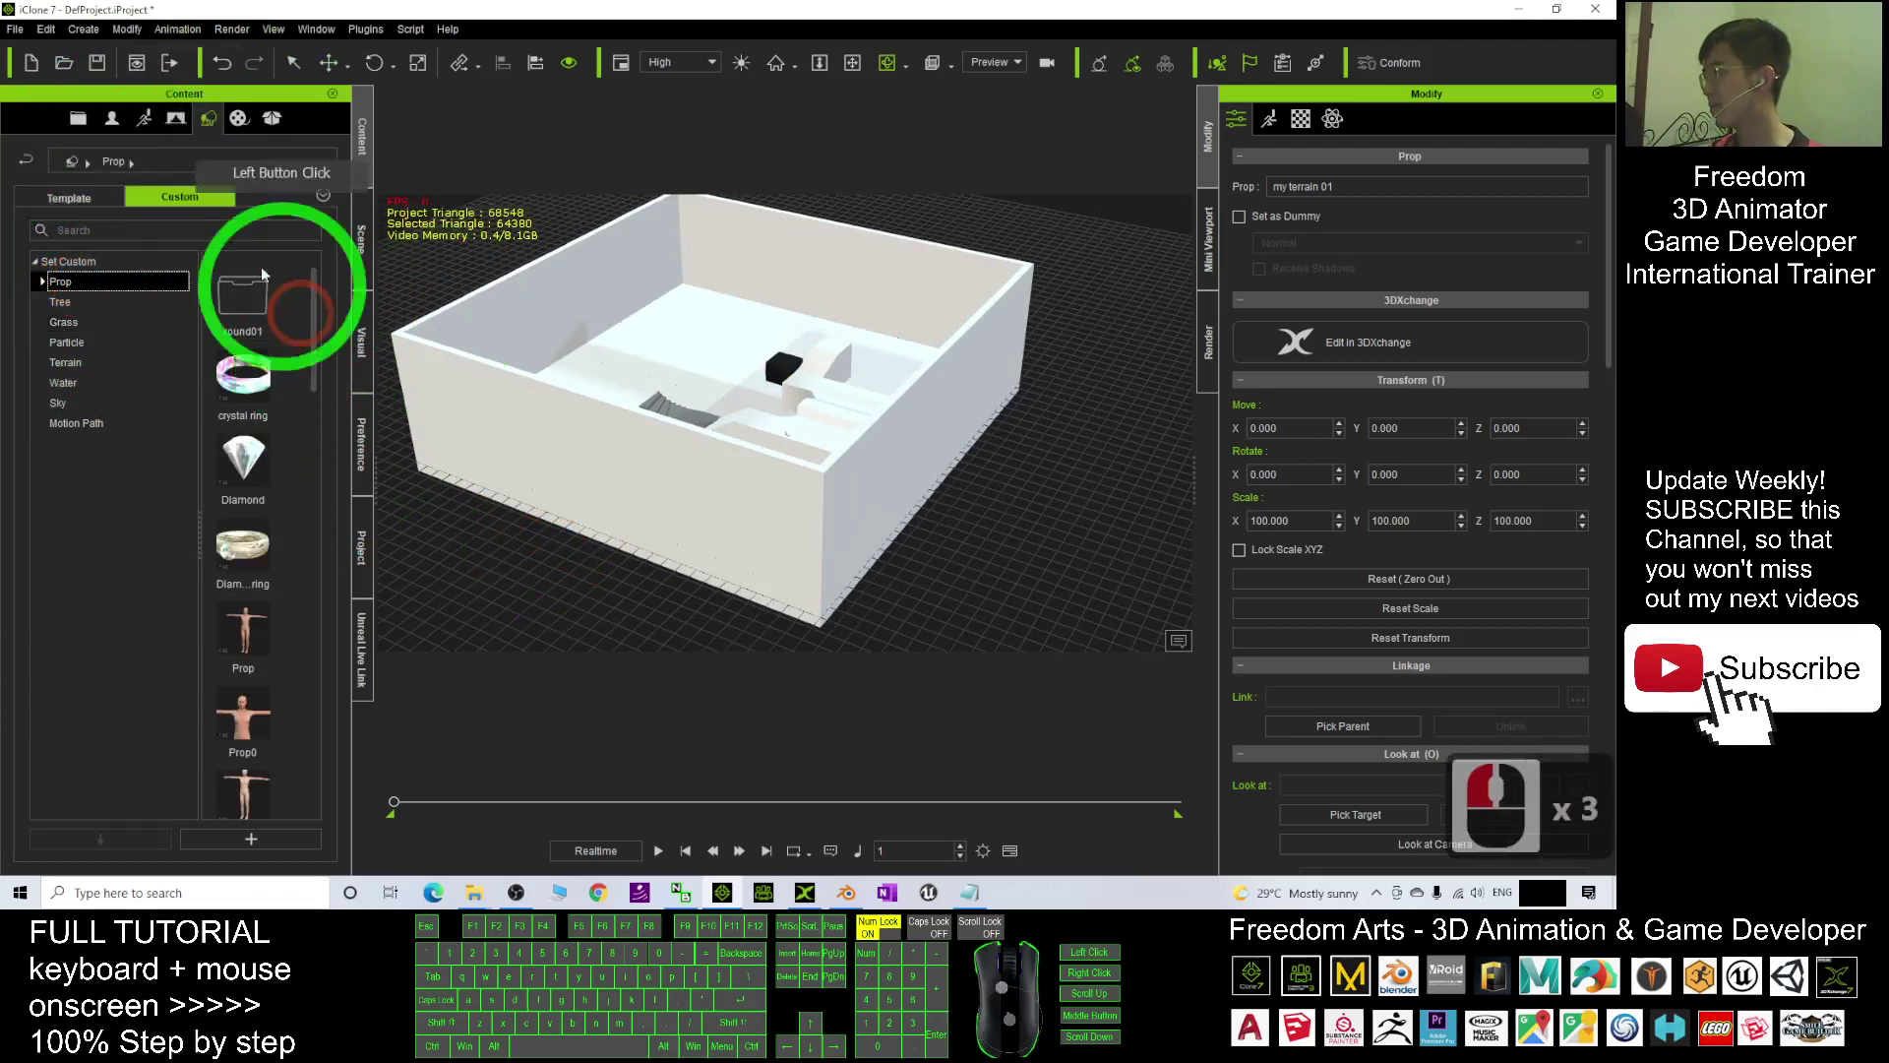
left_click(179, 197)
left_click(89, 282)
left_click(174, 738)
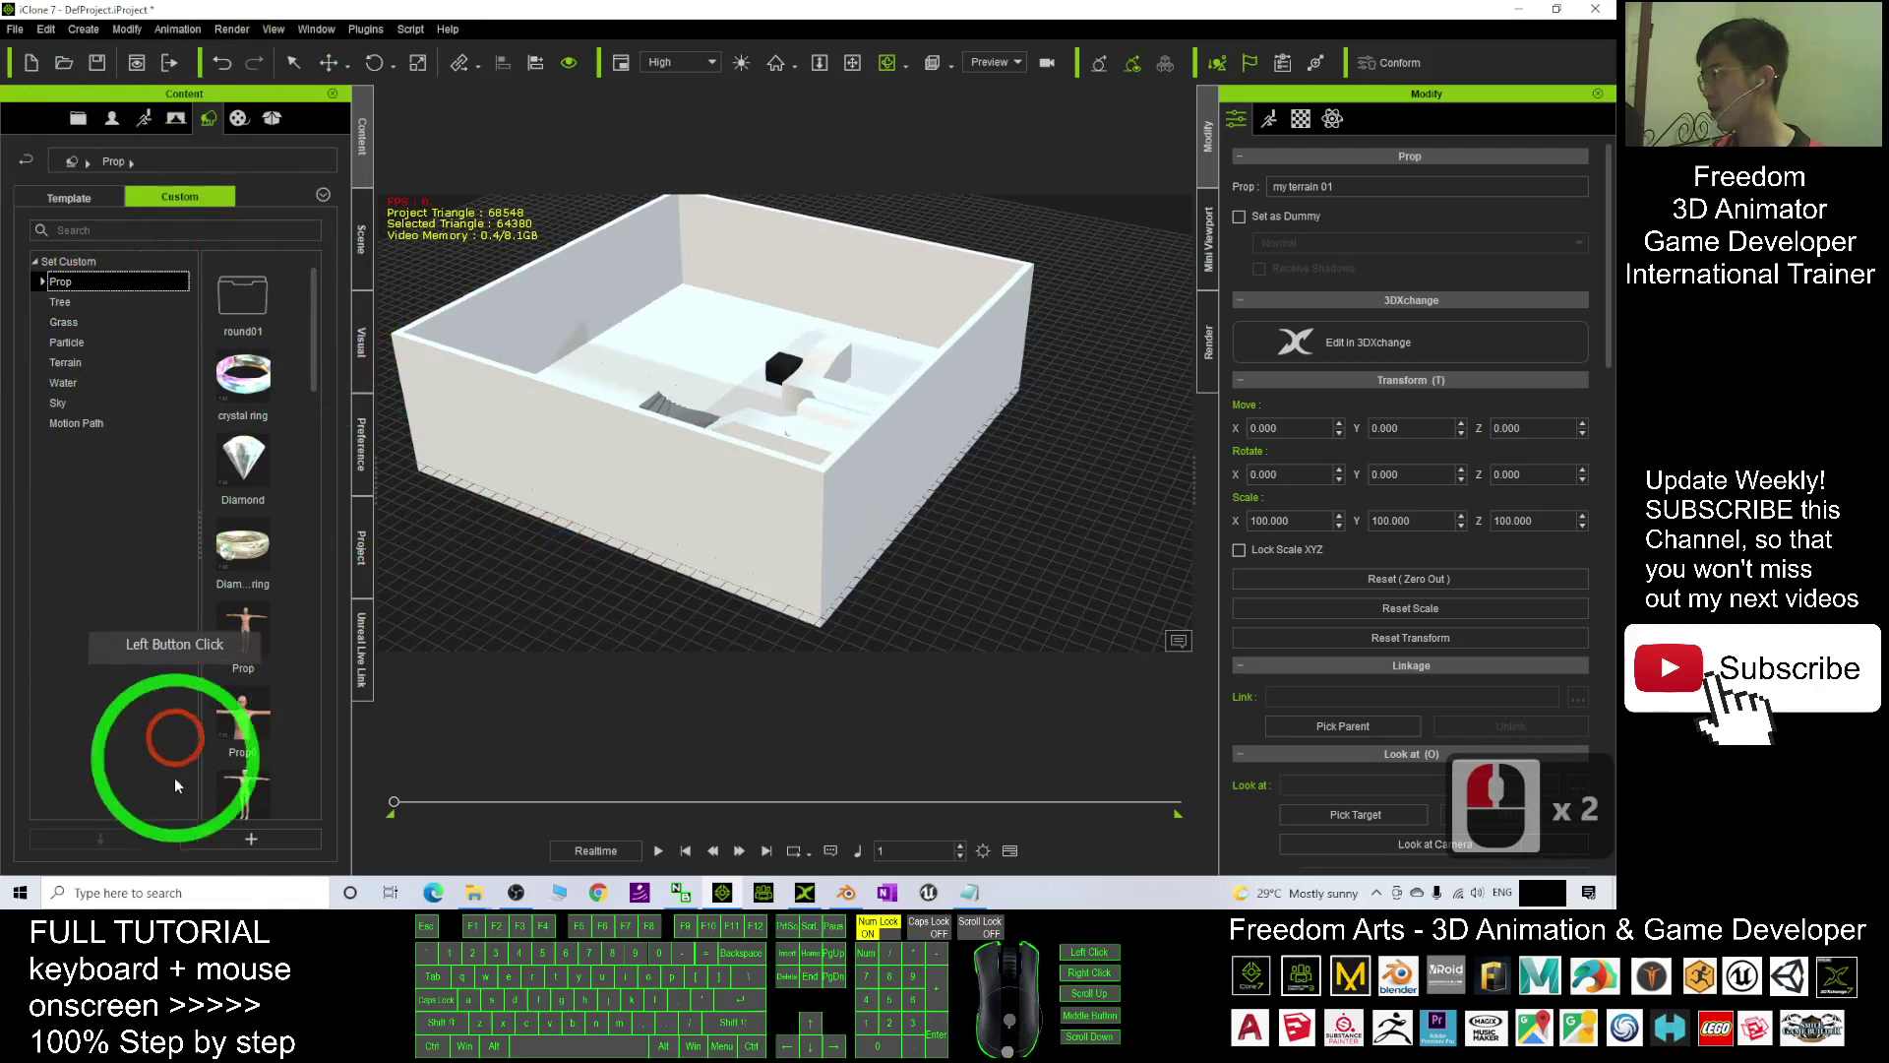
left_click(252, 840)
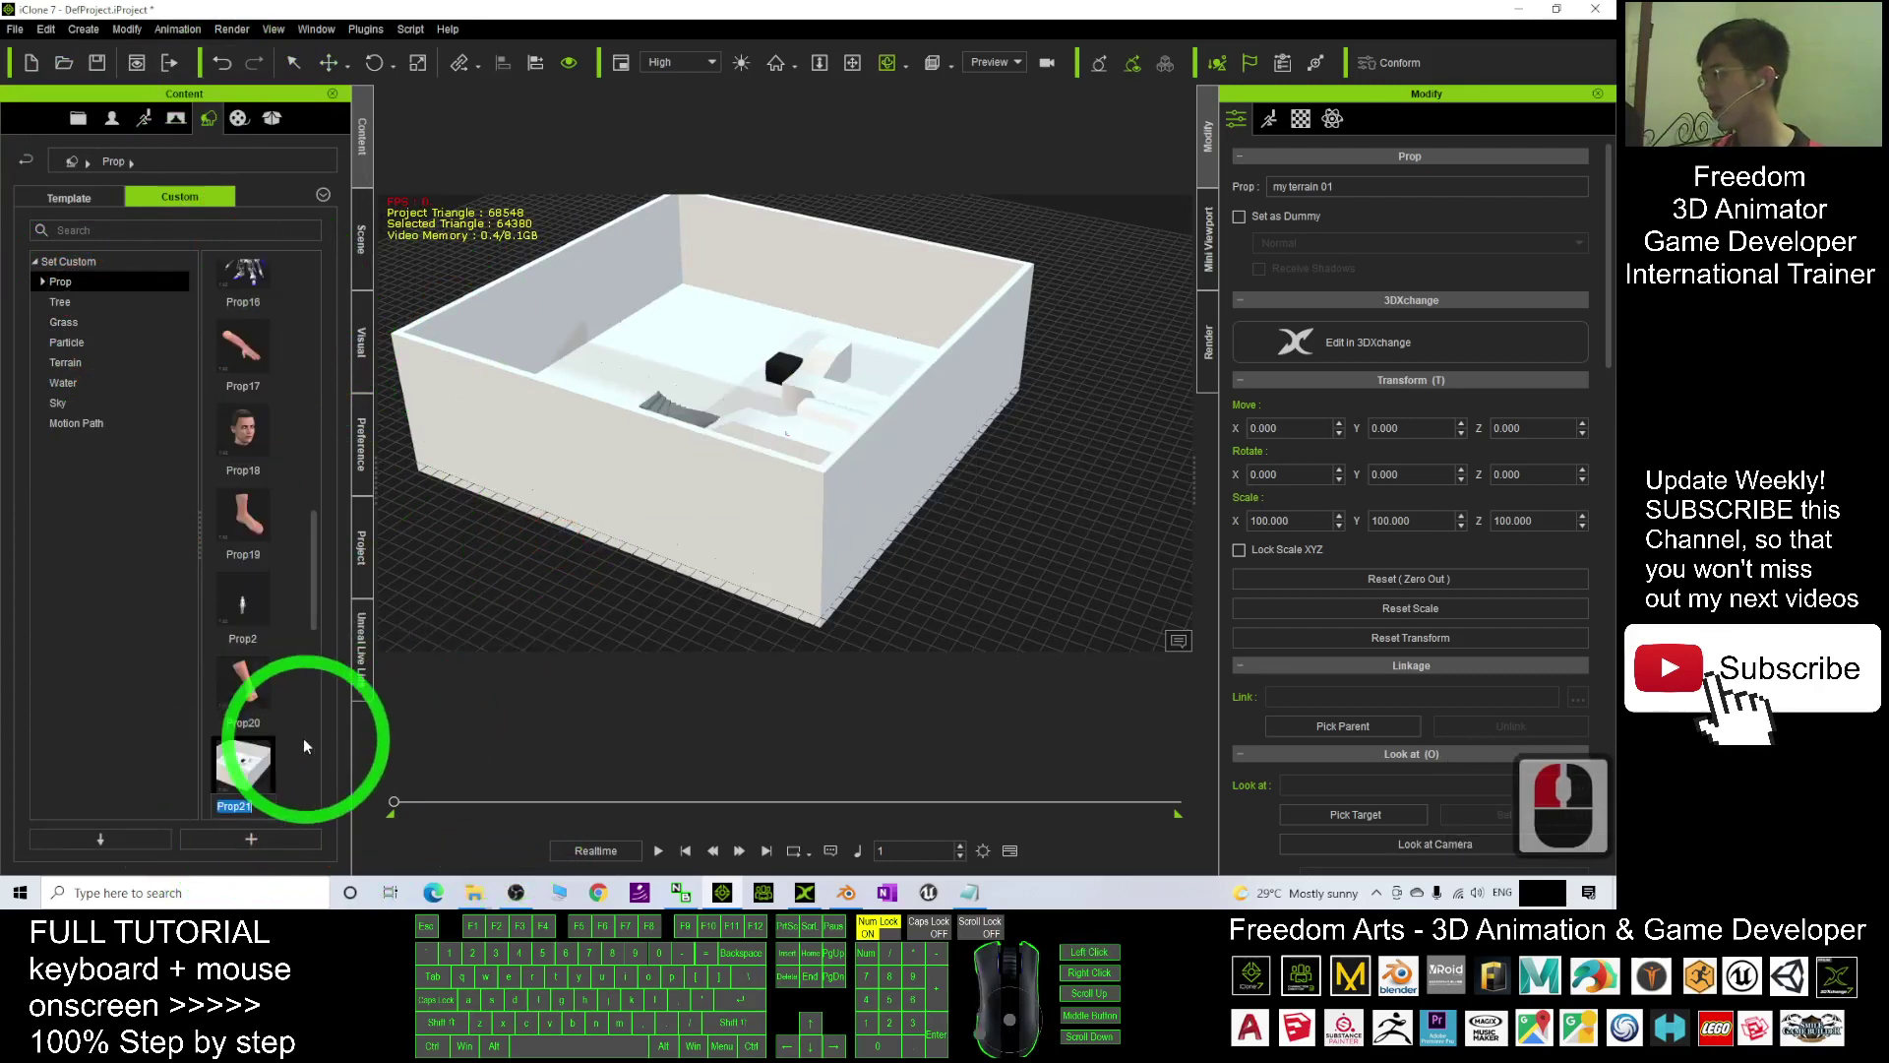
scroll(280, 710, "up", 2)
scroll(280, 679, "up", 3)
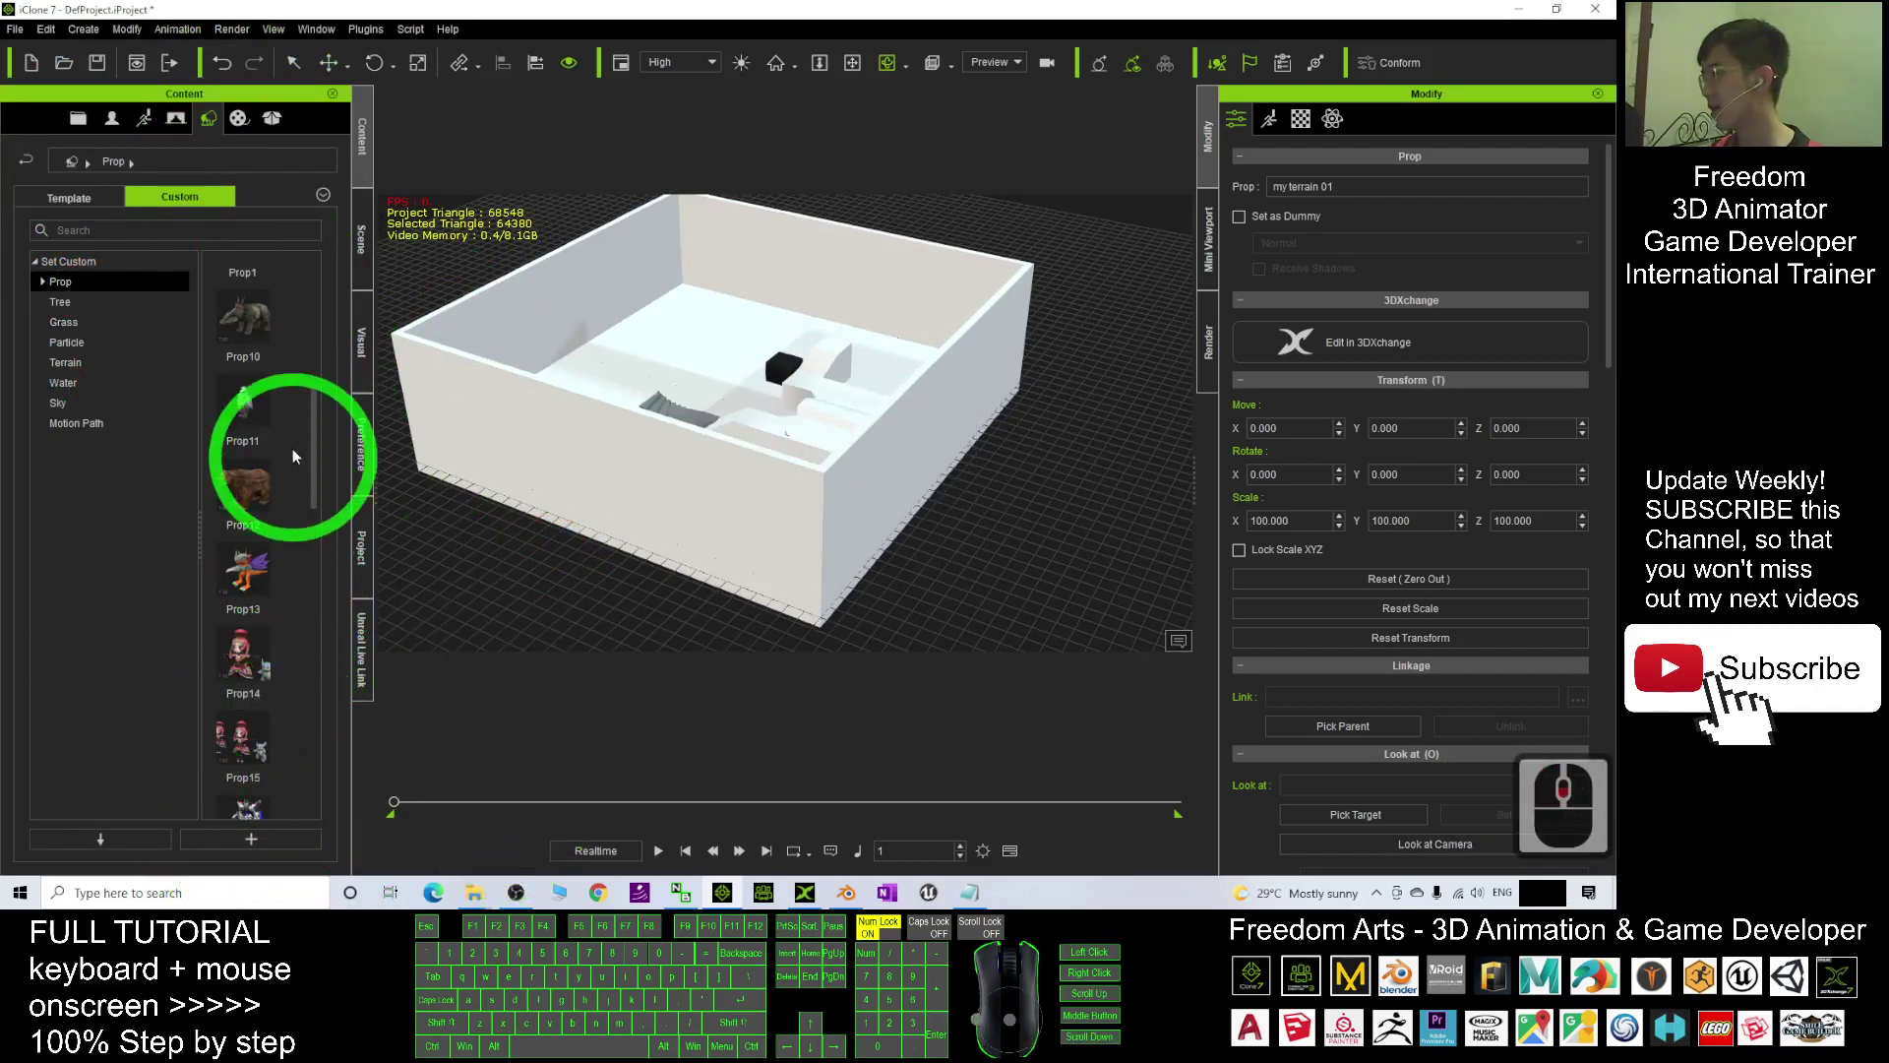
mouse_move(315, 443)
left_mouse_down()
mouse_move(322, 834)
mouse_move(349, 638)
left_mouse_up()
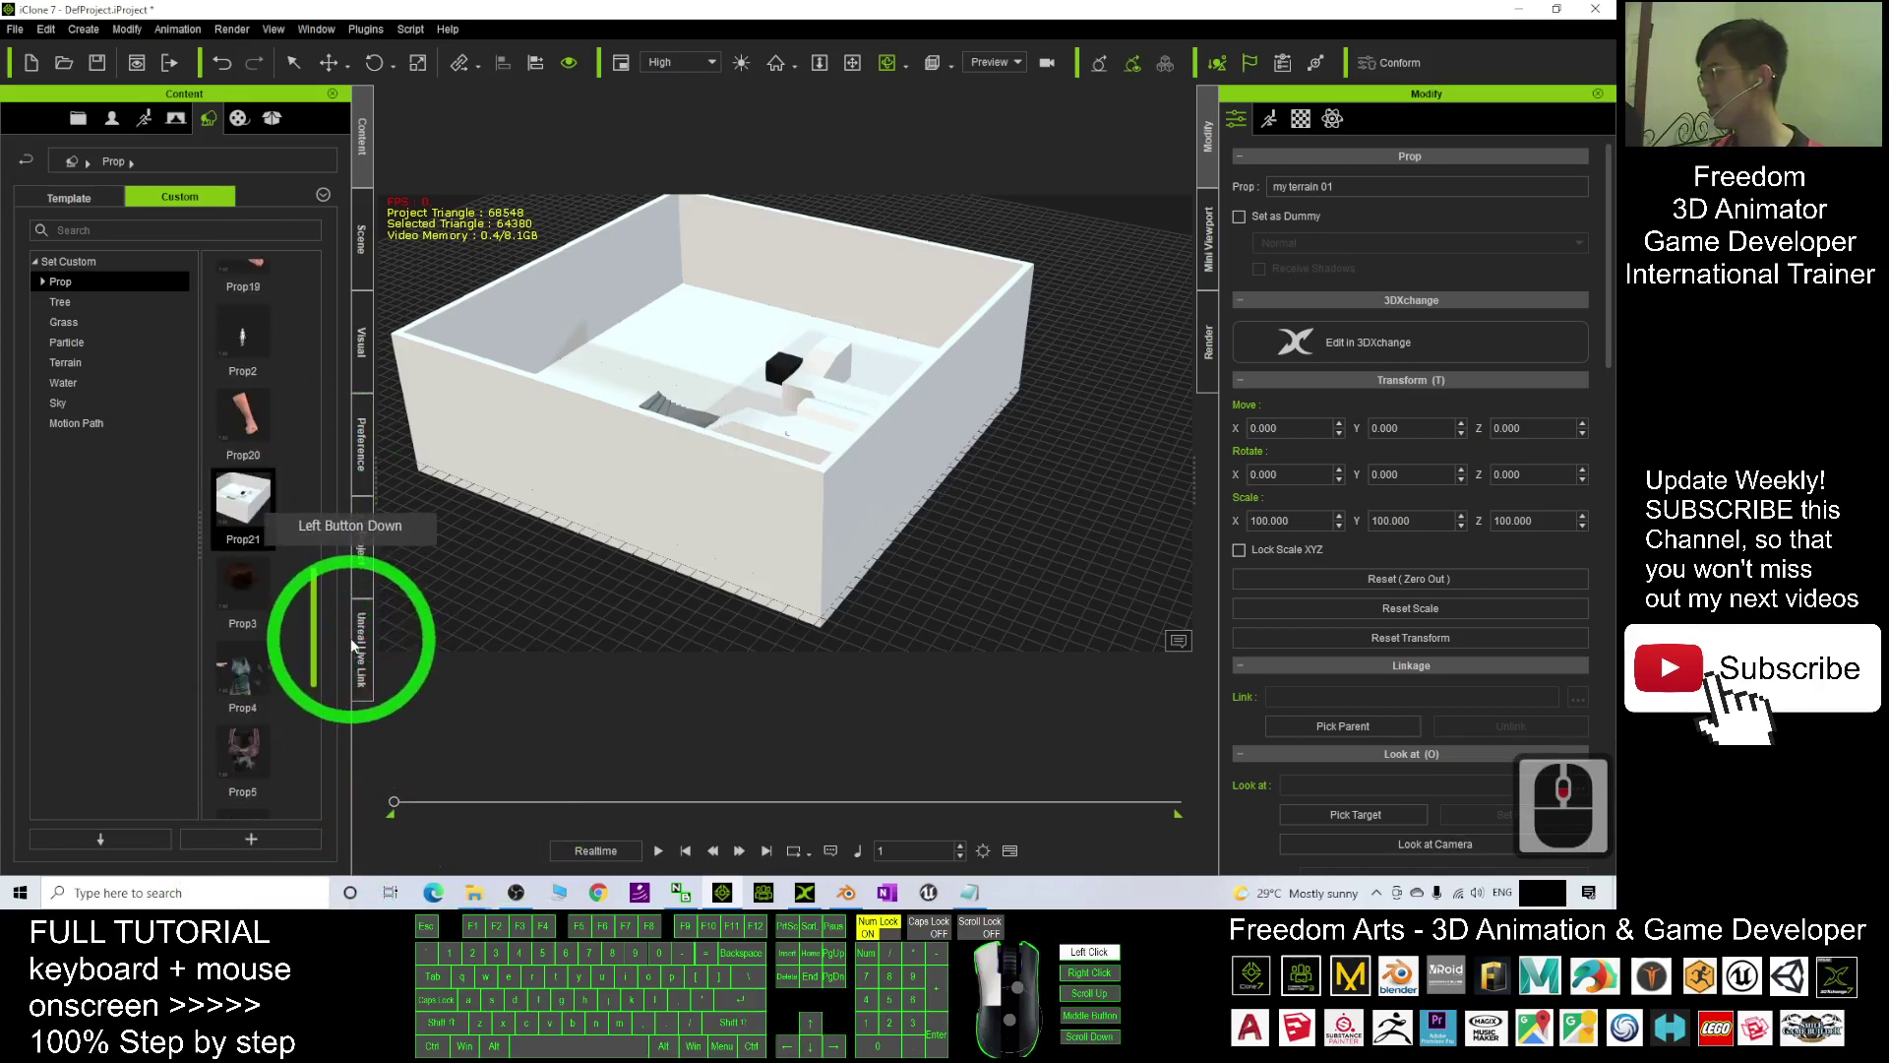
Step: Load a second copy of Prop21 from the custom library and reset it to the origin
mouse_move(265, 558)
left_mouse_down()
mouse_move(969, 412)
mouse_move(384, 502)
left_mouse_up()
scroll(971, 410, "down", 6)
scroll(970, 411, "down", 6)
left_click(241, 520)
left_click_drag(241, 519, 797, 428)
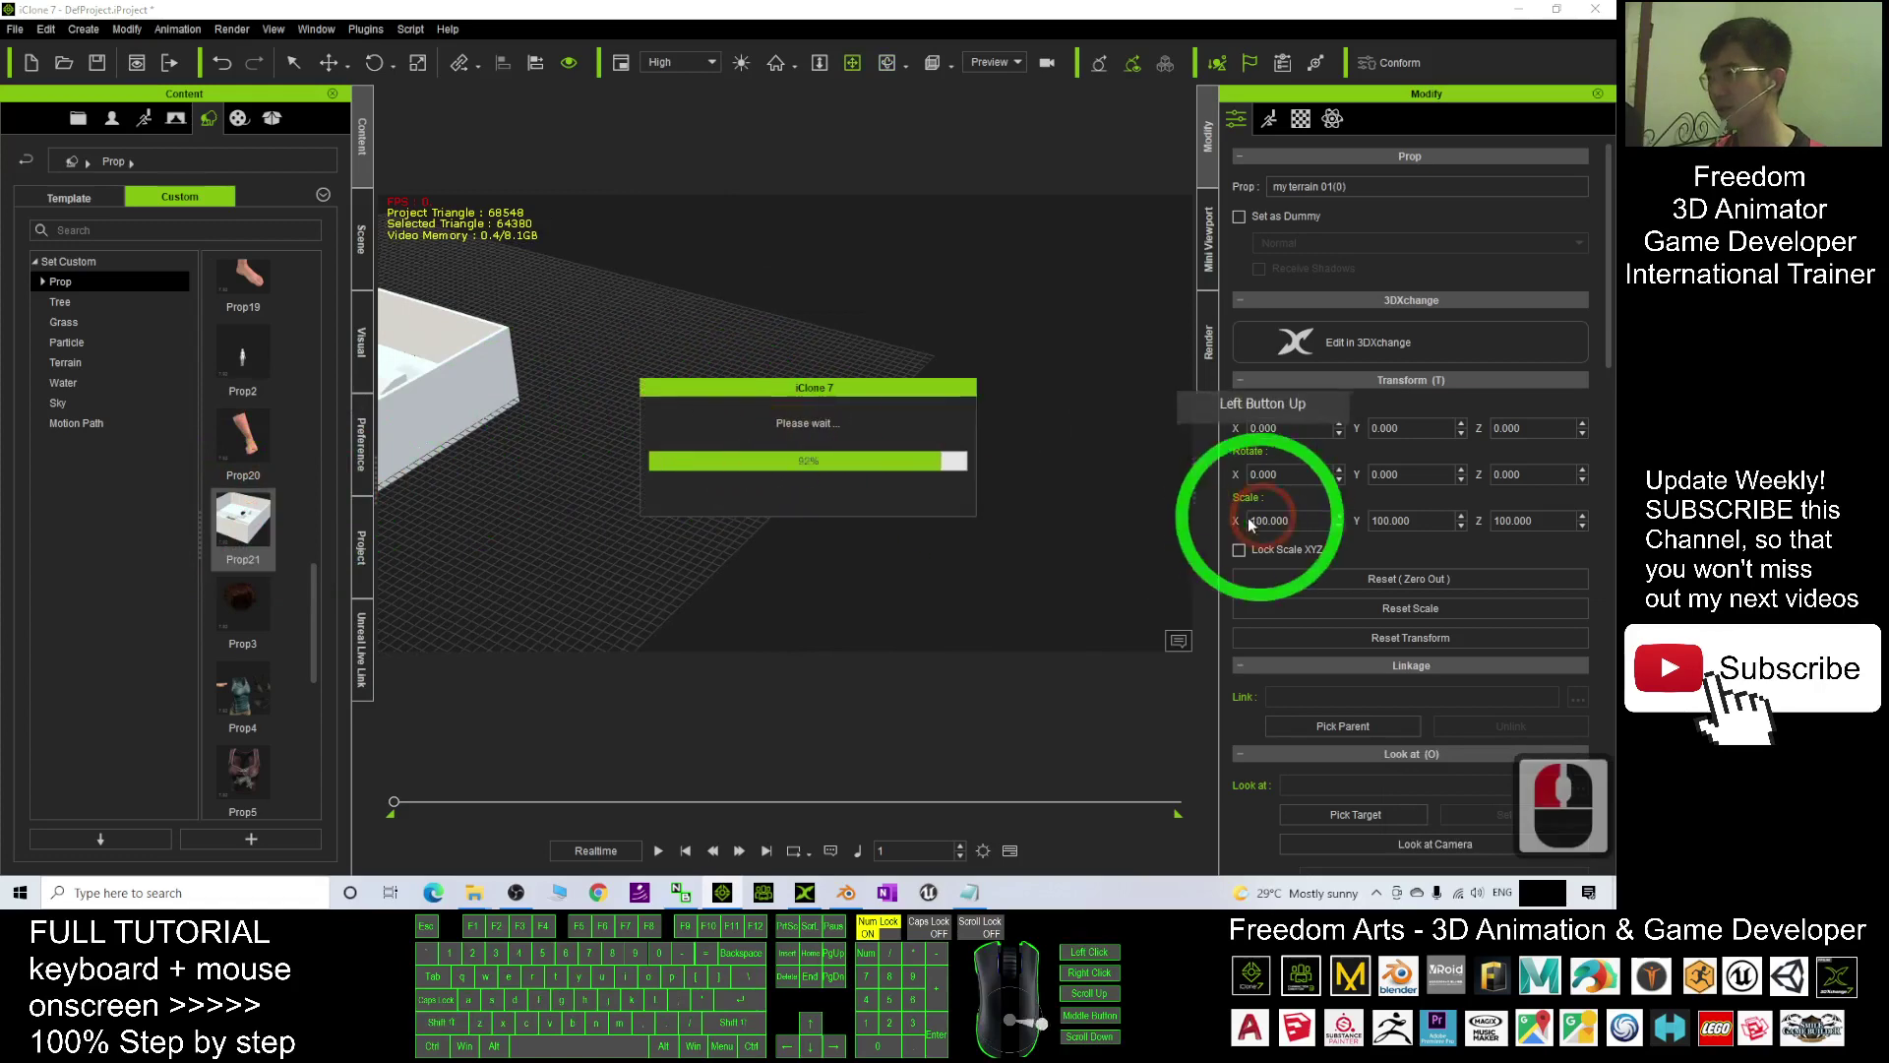
scroll(740, 339, "down", 7)
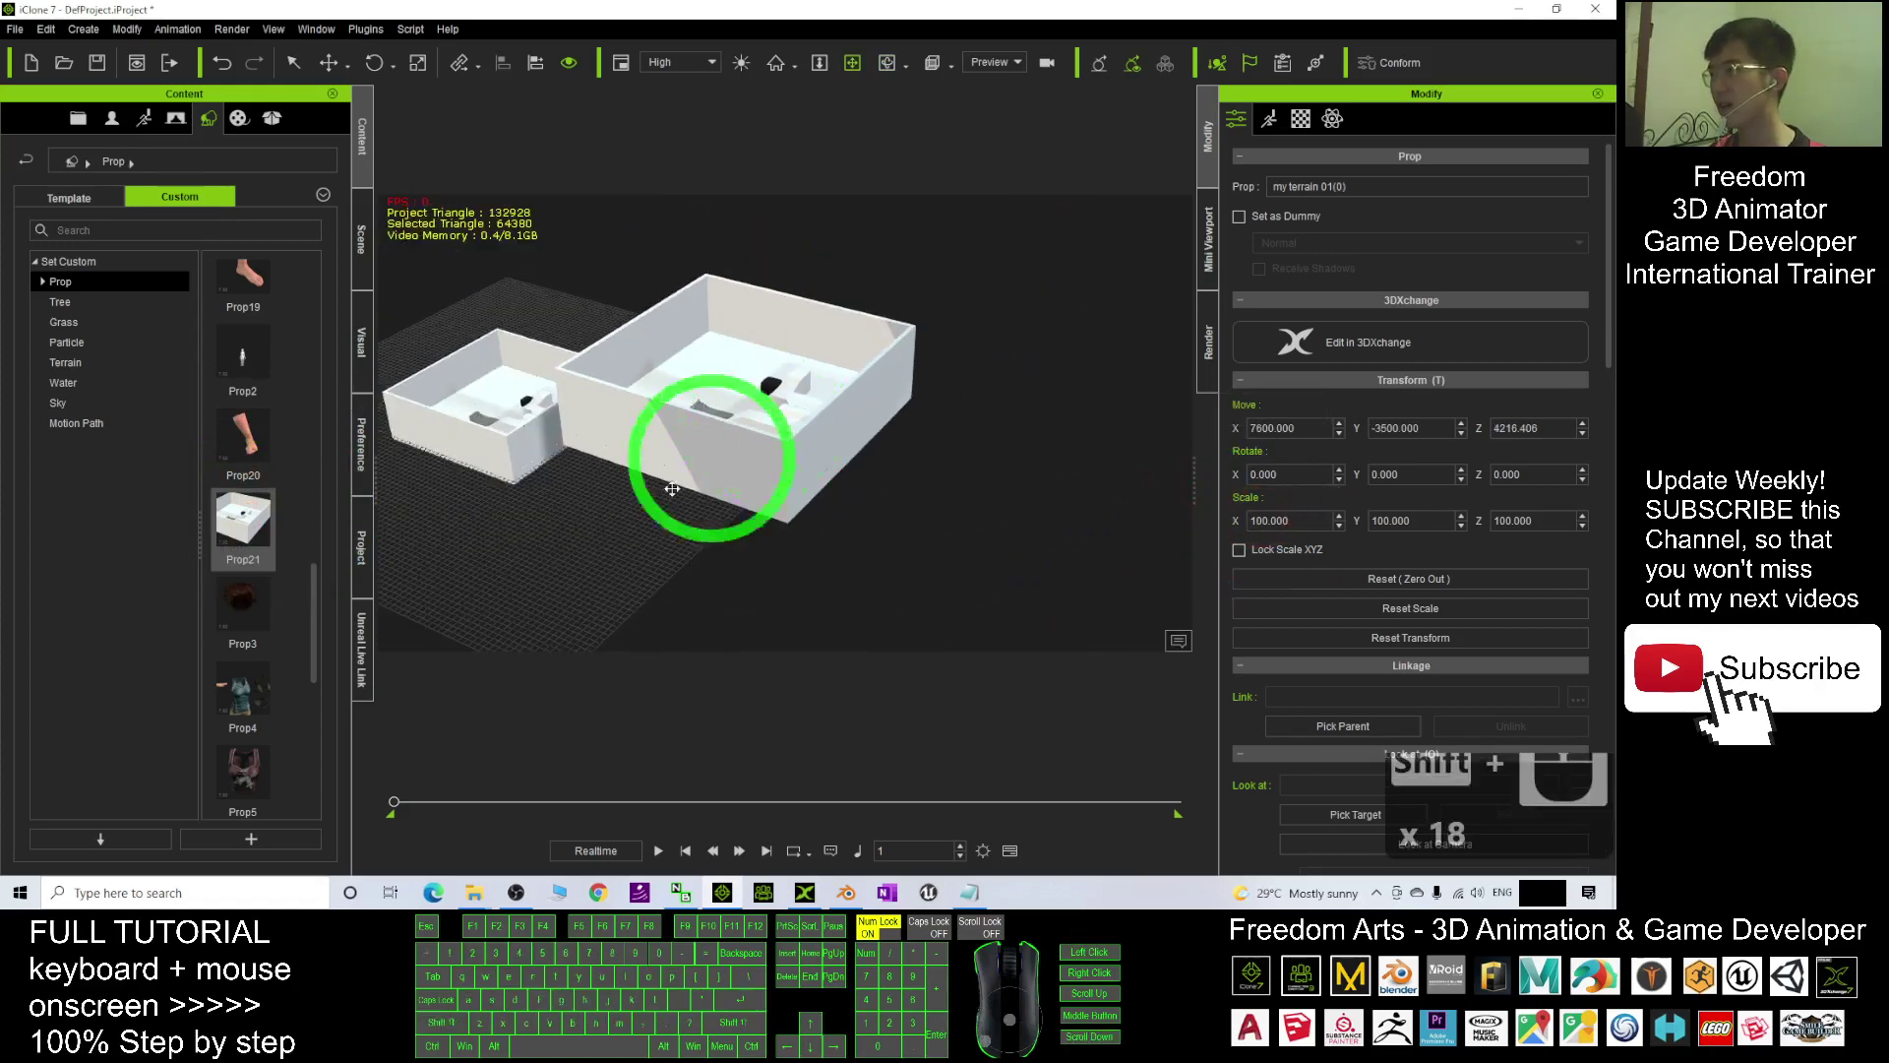
left_click_drag(672, 488, 651, 384)
mouse_move(679, 576)
left_mouse_down()
mouse_move(773, 432)
mouse_move(709, 487)
left_mouse_up()
left_click(1409, 579)
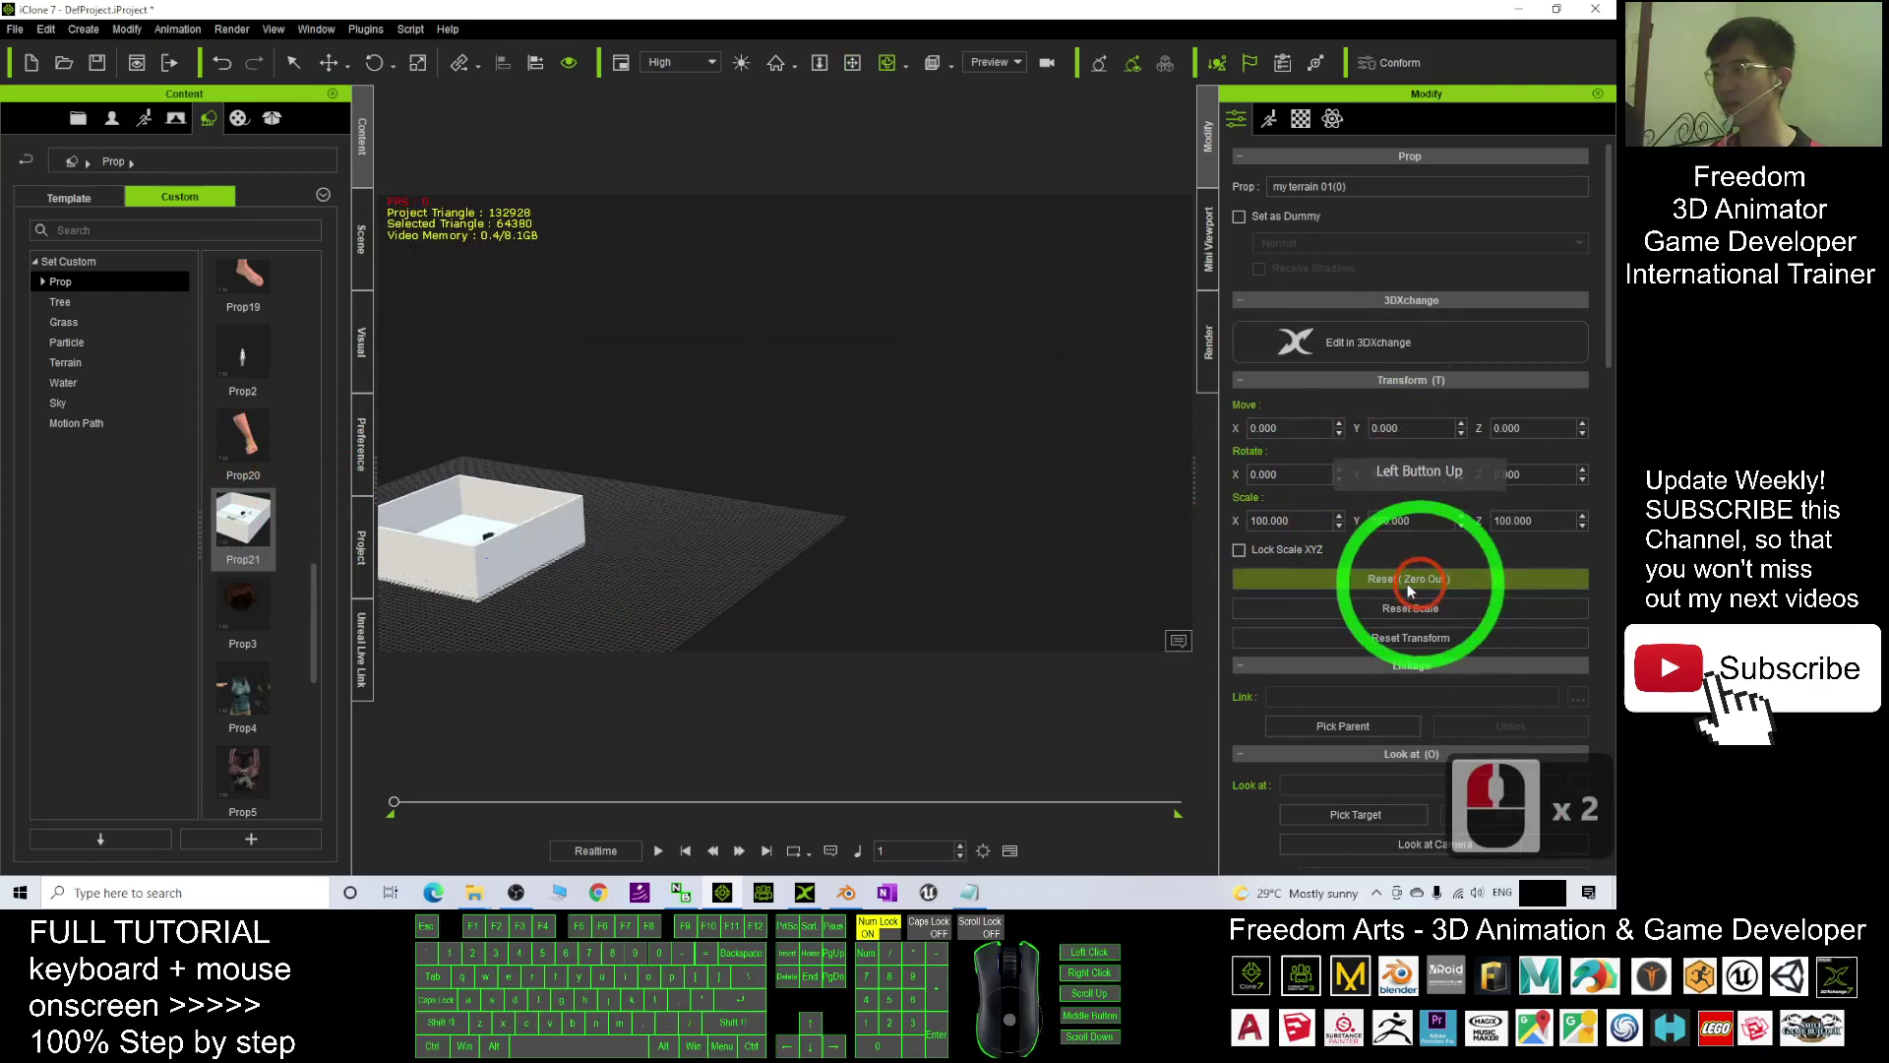
double_click(738, 503)
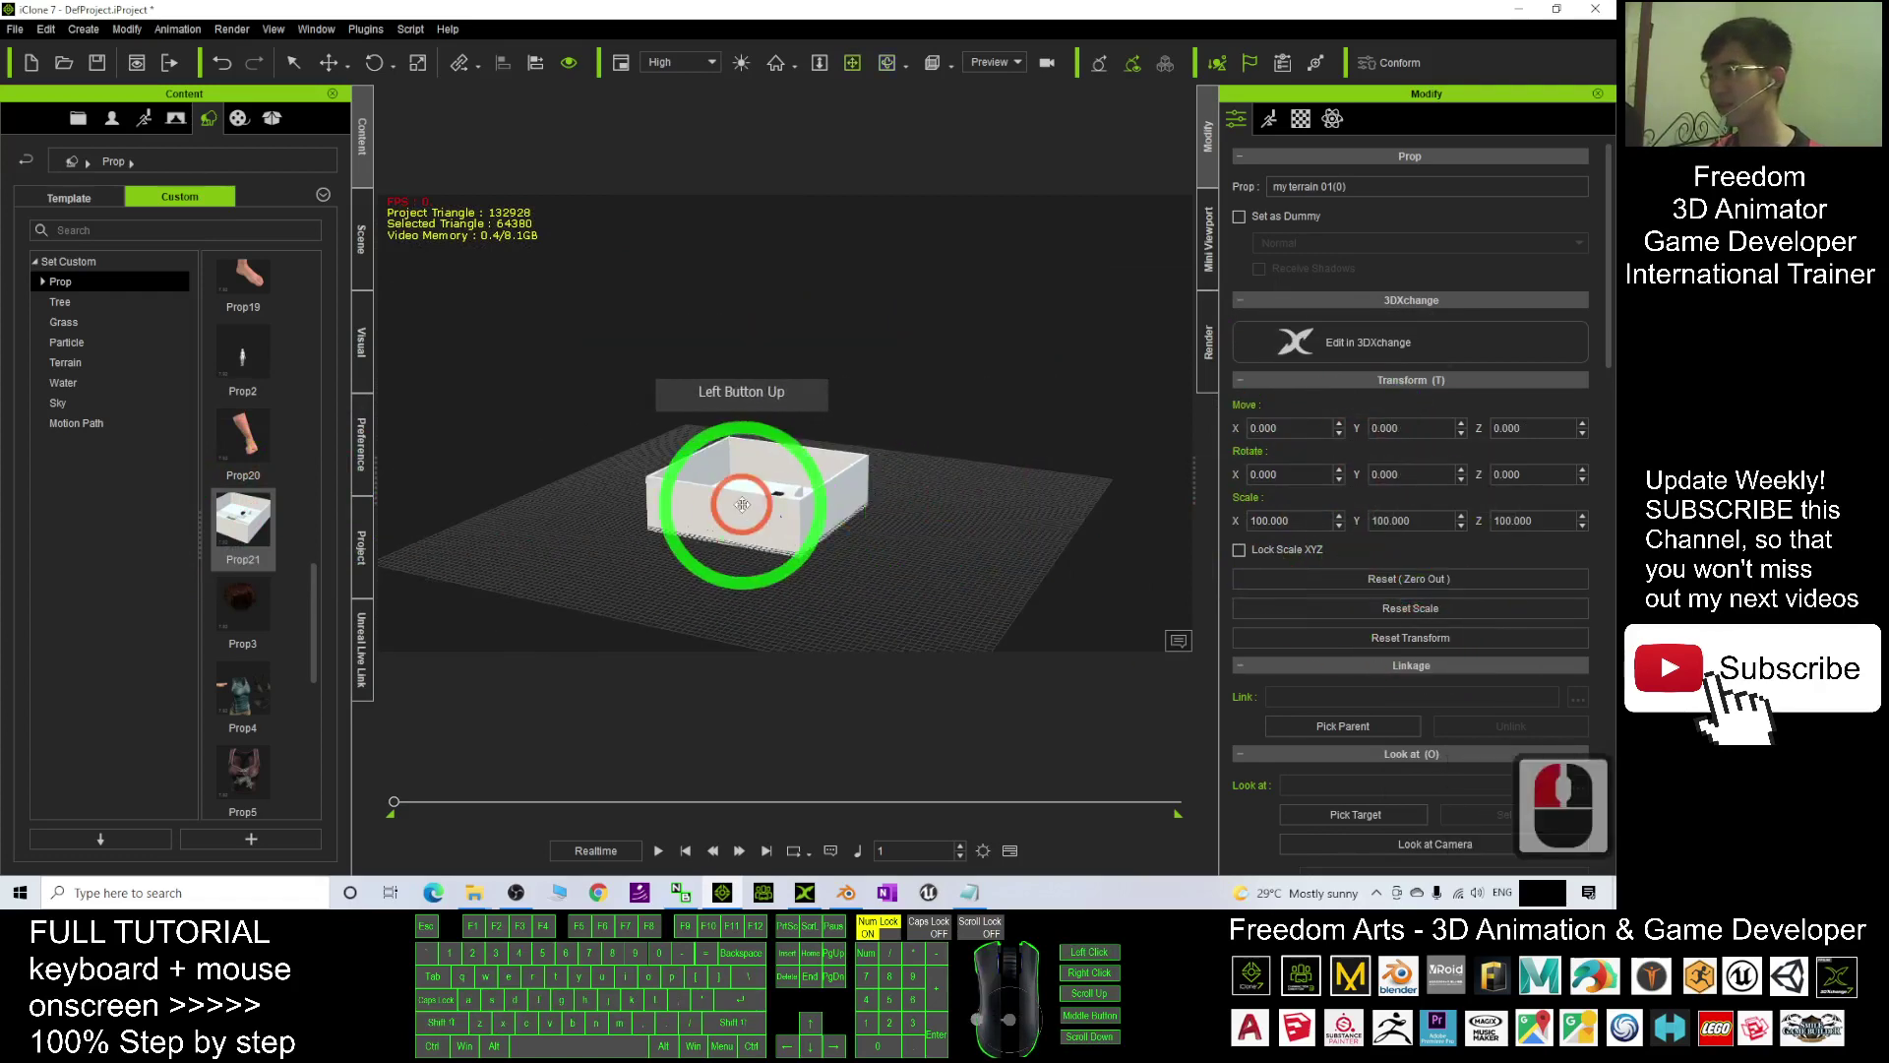
Step: Start a new project, discarding the scene without saving
left_click(32, 62)
left_click(809, 492)
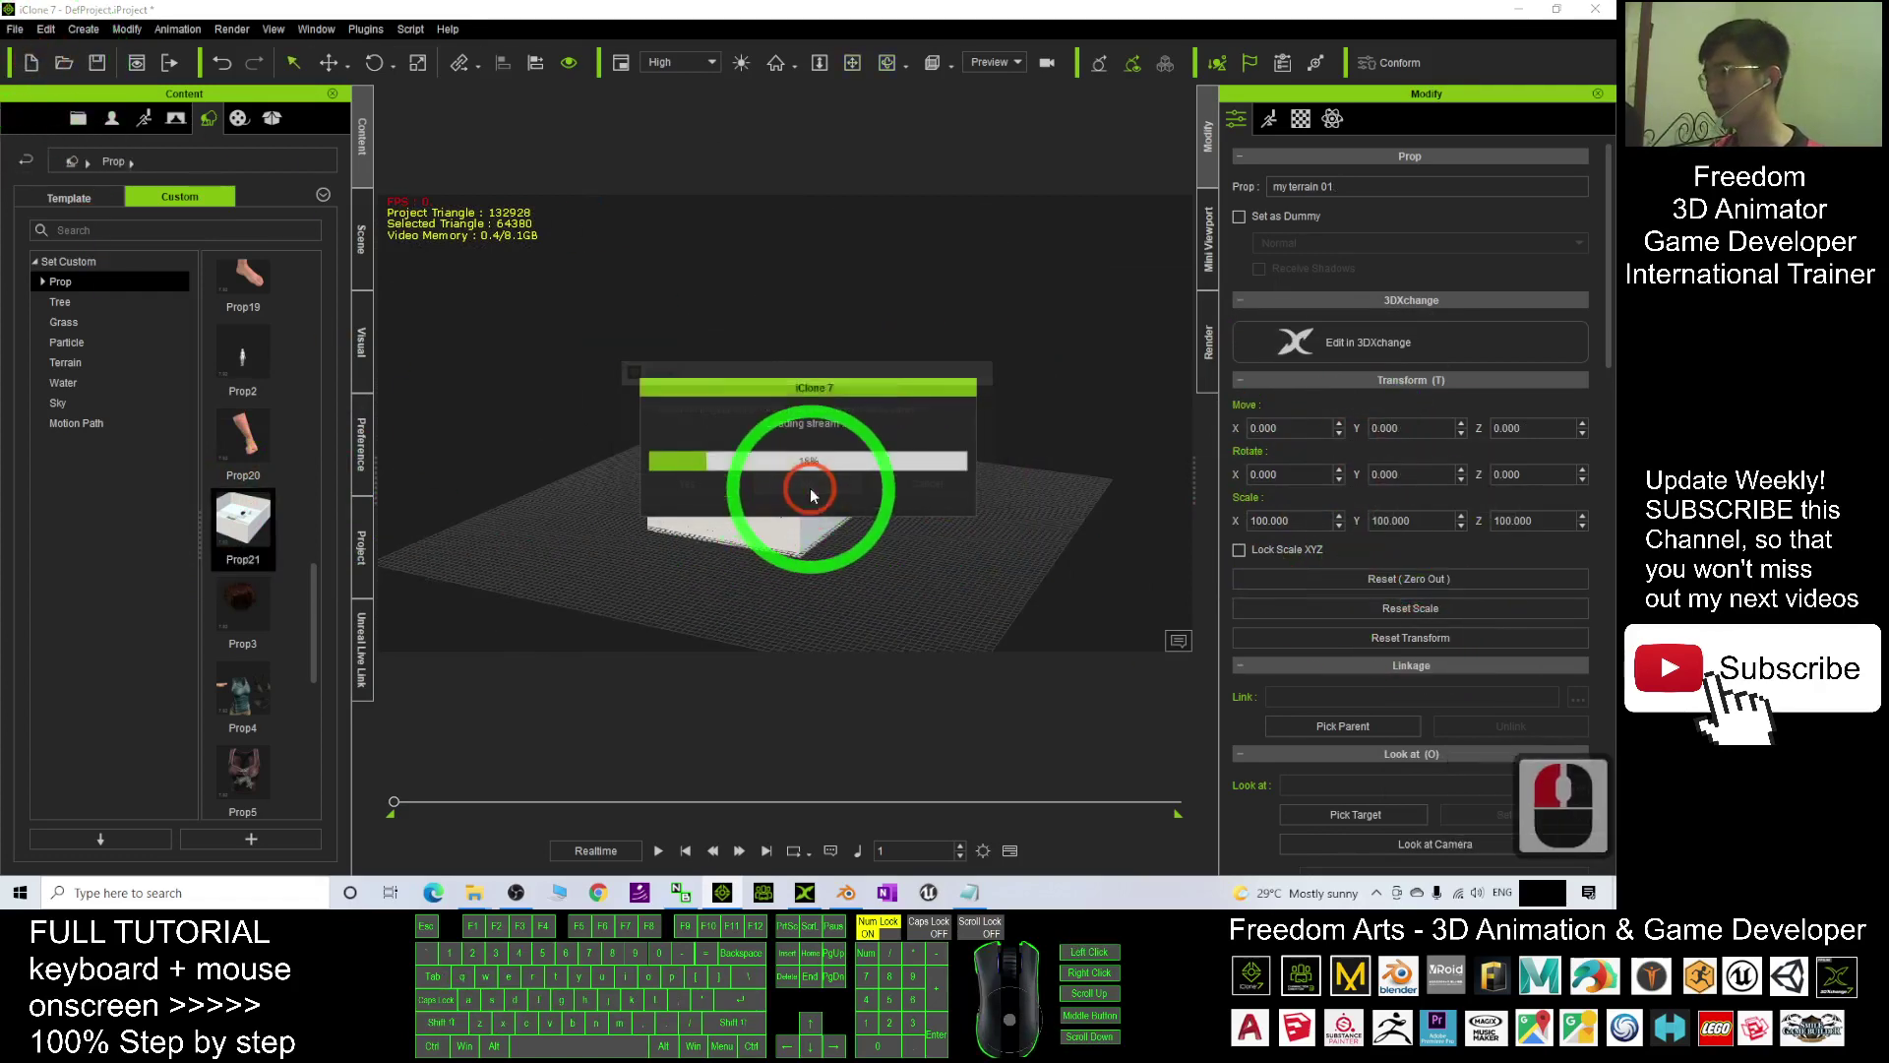
Step: Place Prop21 in the empty project and run Convert To Terrain on it
left_click_drag(243, 520, 792, 534)
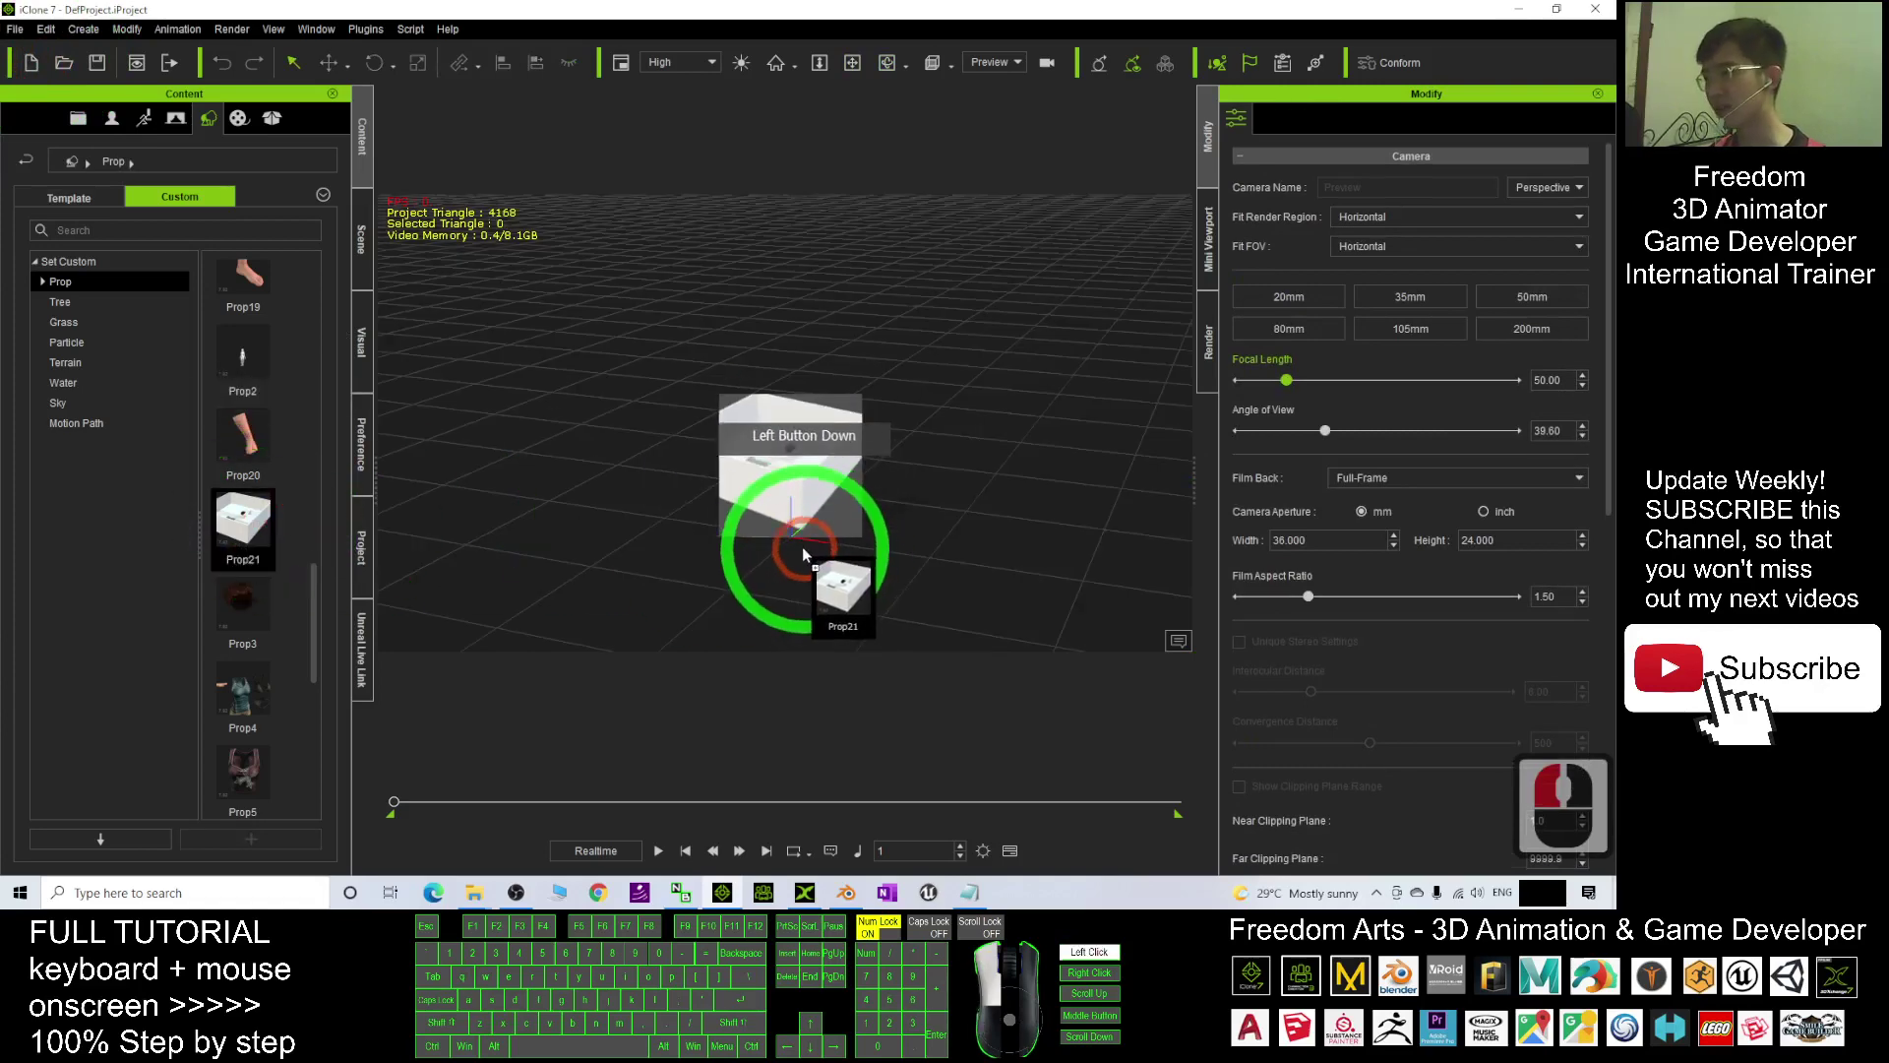
scroll(794, 543, "down", 12)
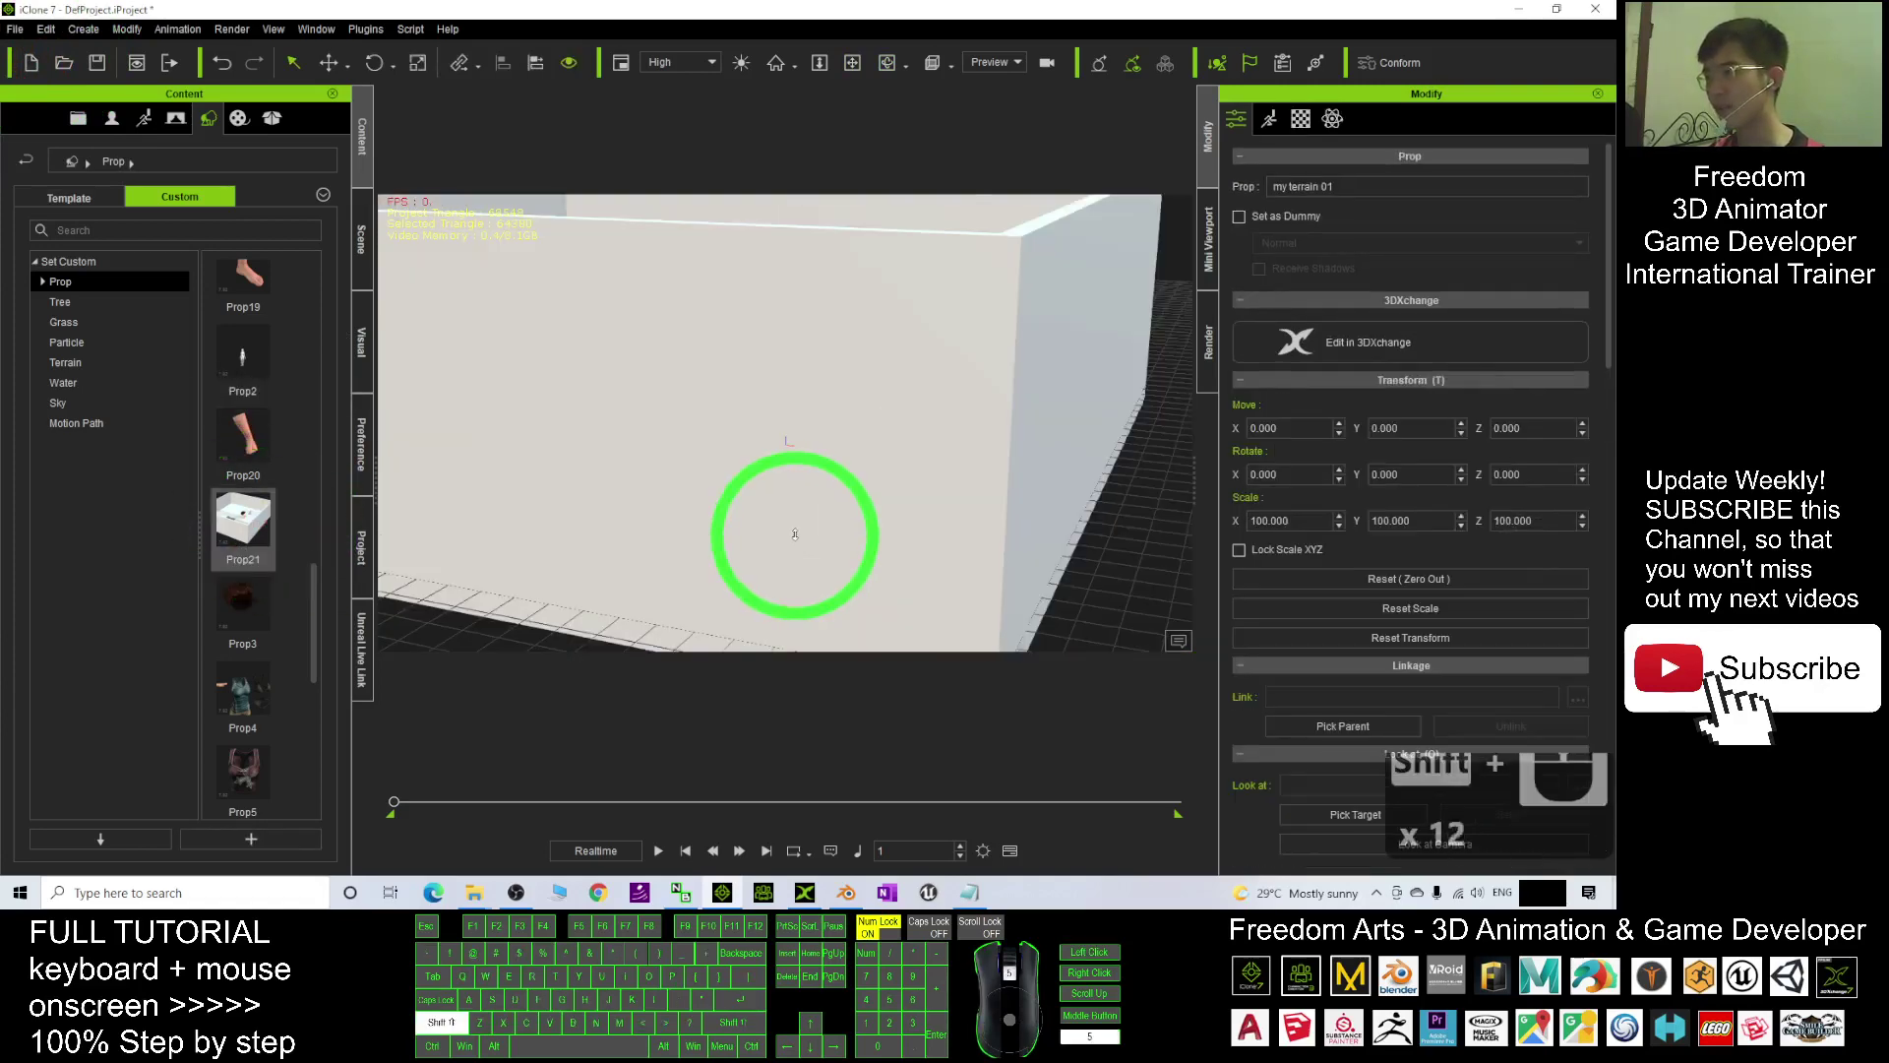
scroll(783, 297, "down", 4)
left_click_drag(797, 516, 672, 426, "alt")
right_click(674, 427)
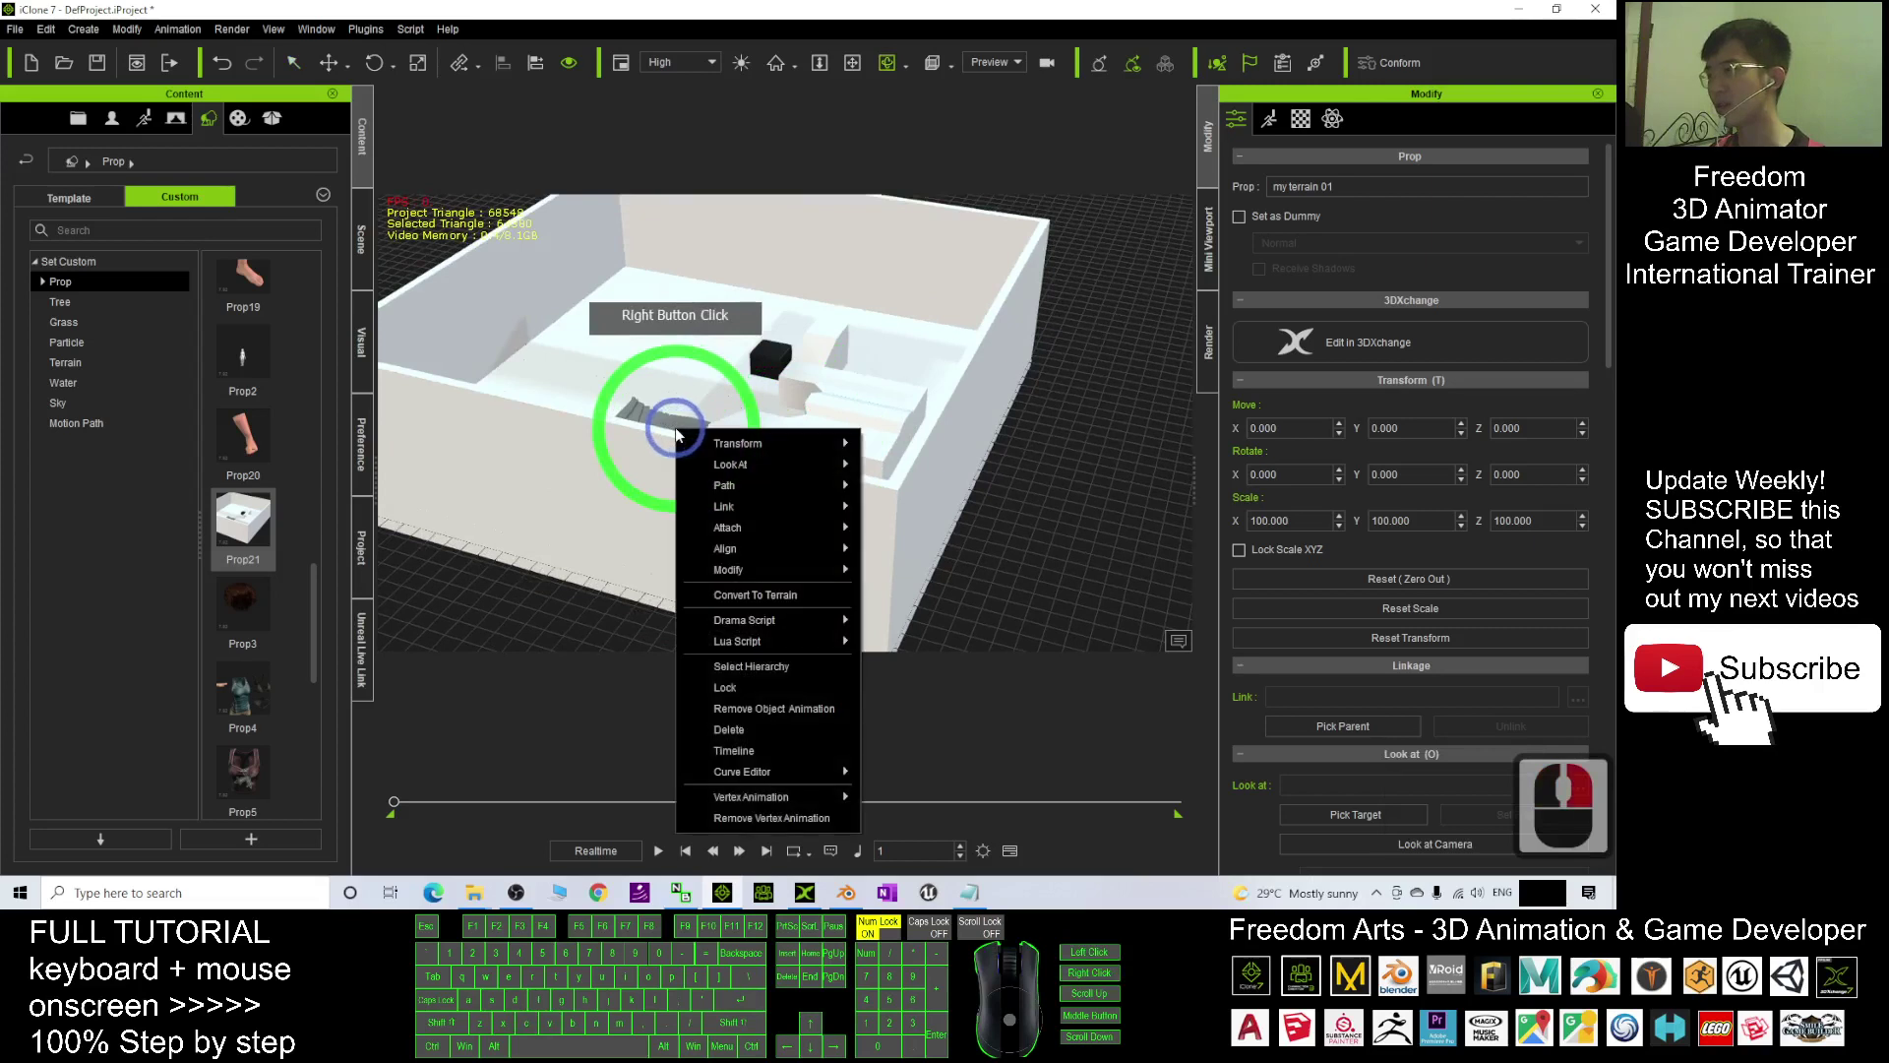
double_click(615, 448)
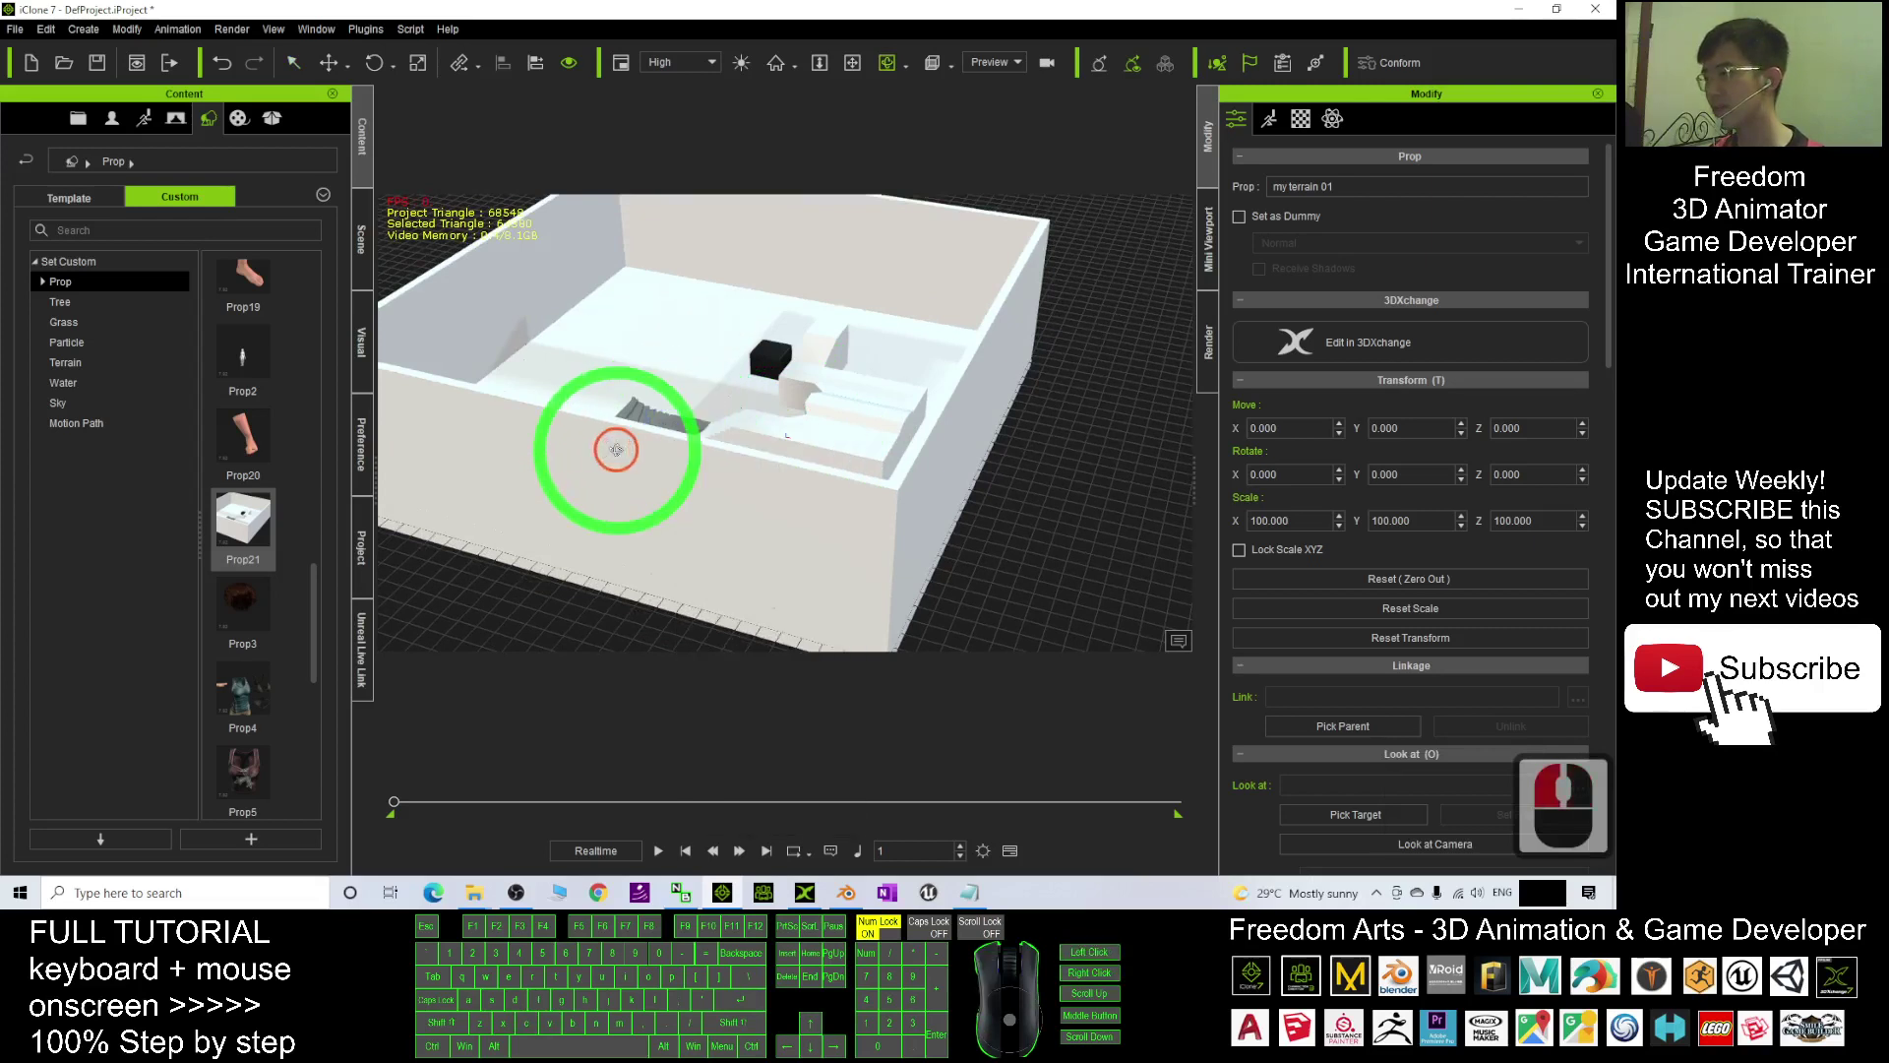
right_click(615, 448)
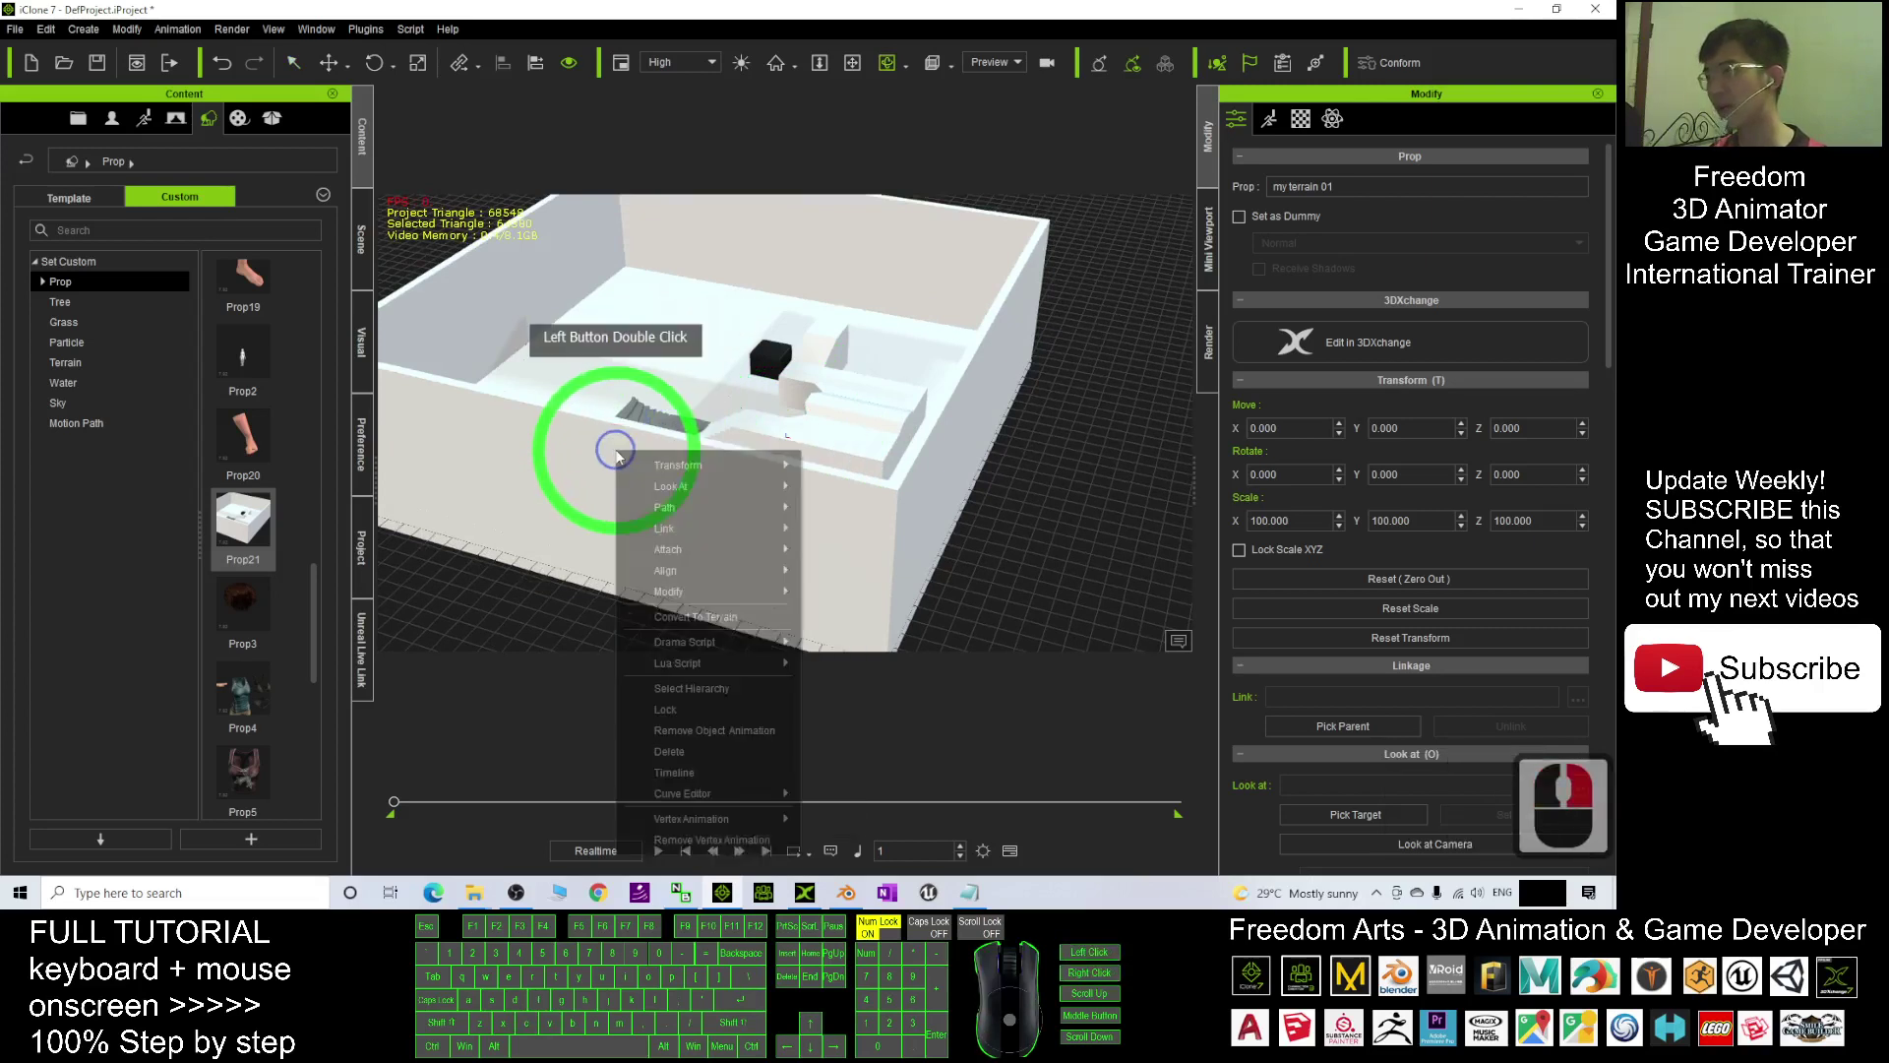
left_click(731, 619)
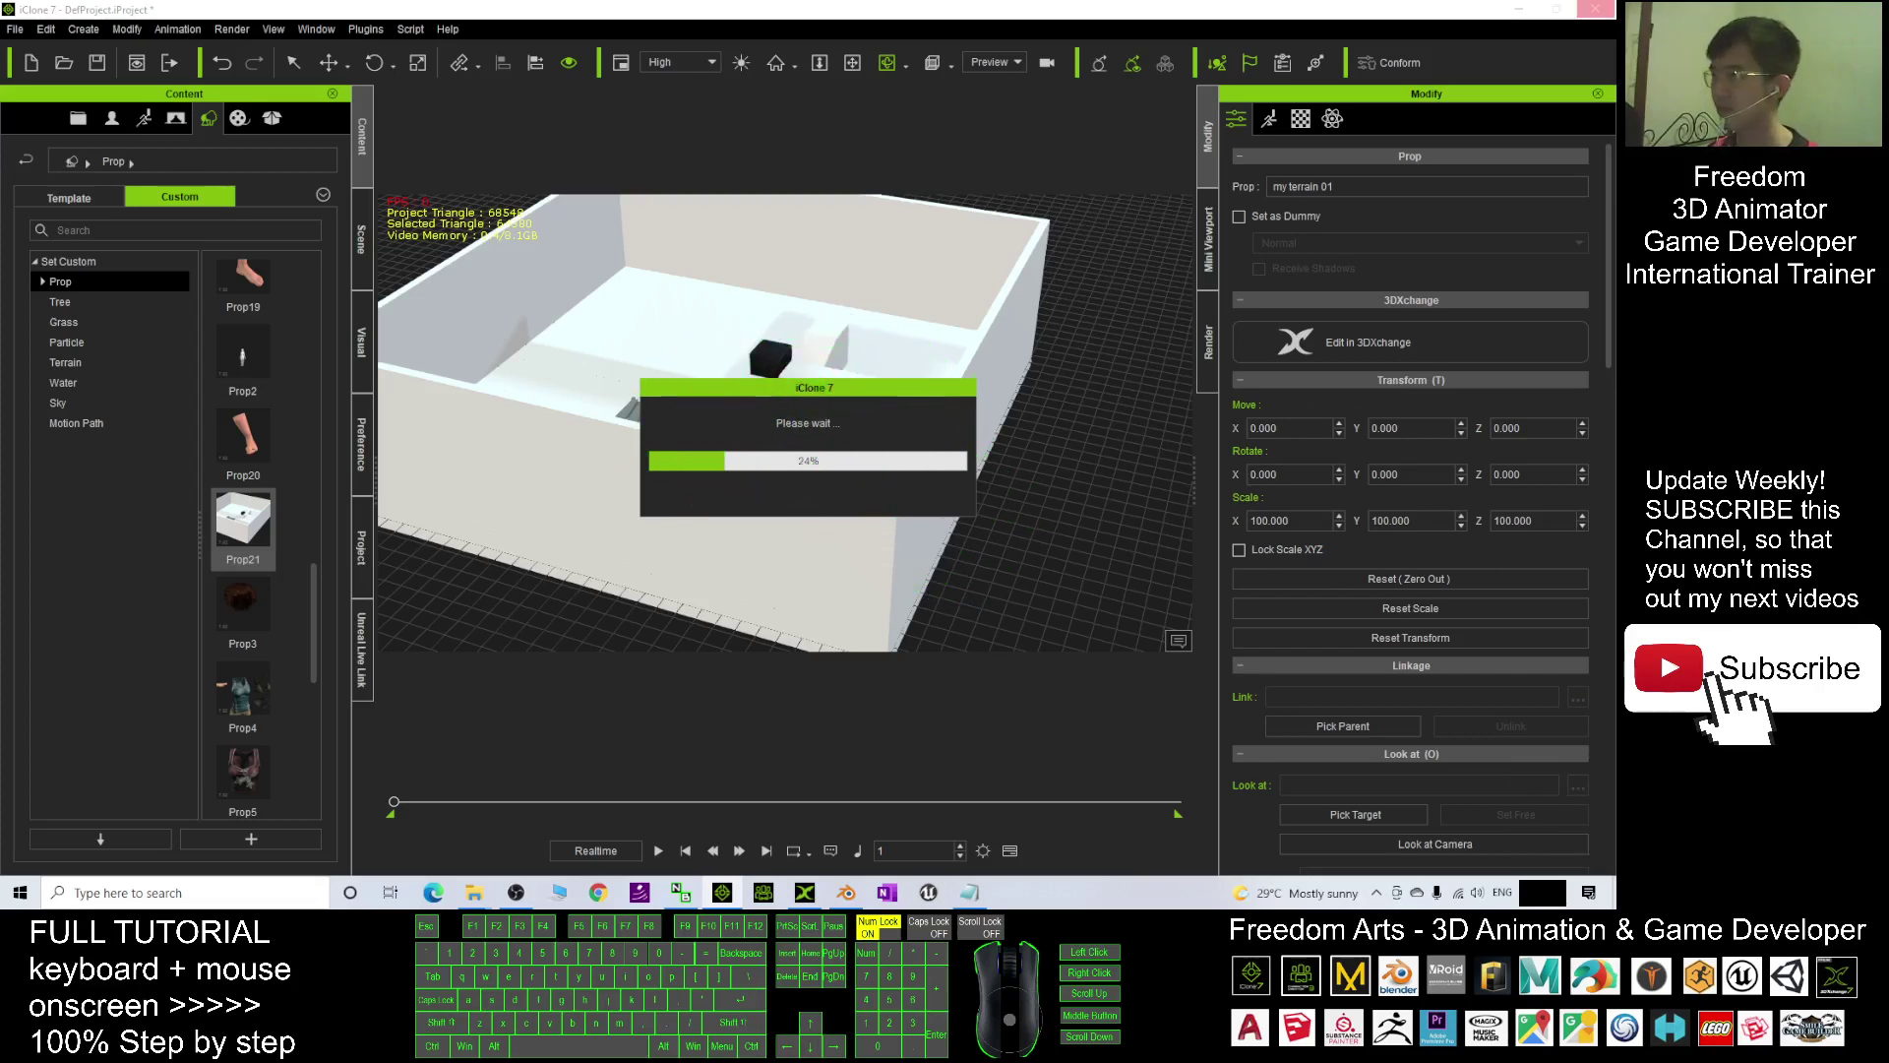
Step: Bring up cover.jpg for the UE4 Full Scene to iClone7 iTerrain tutorial in Photos
left_click(722, 891)
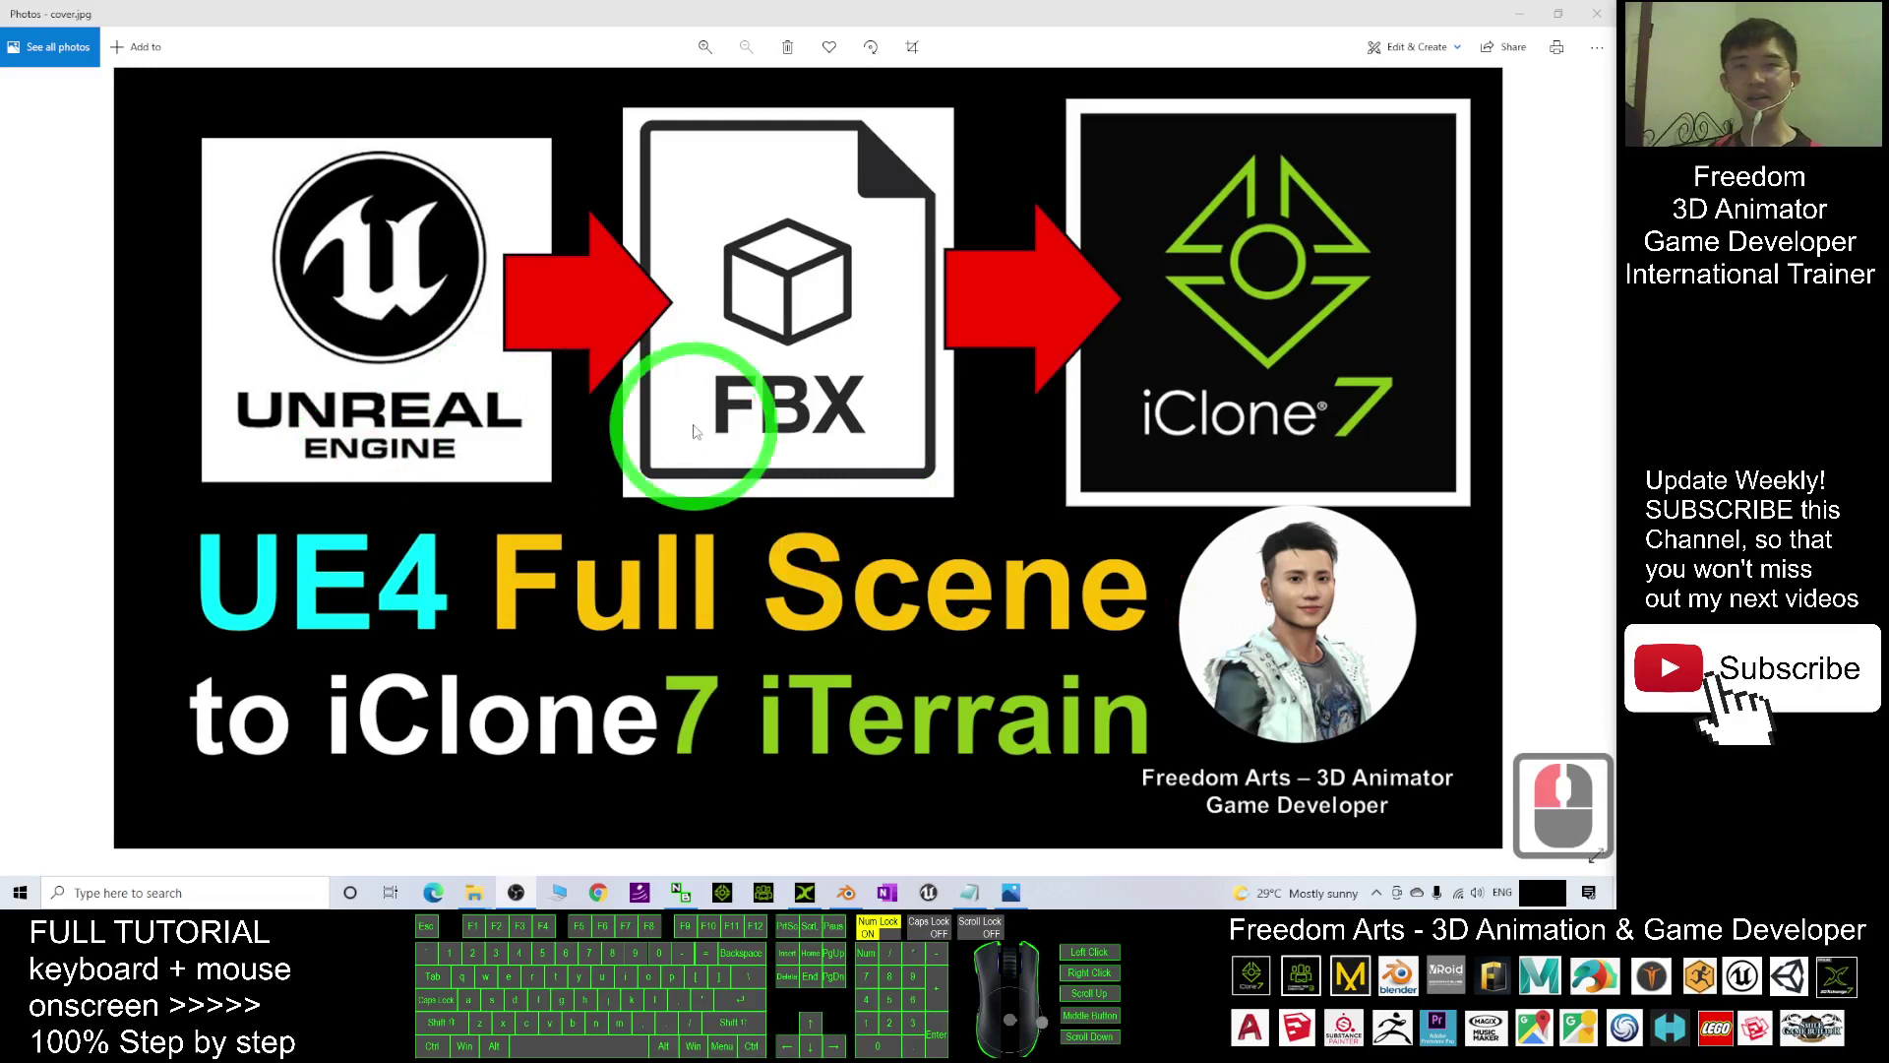